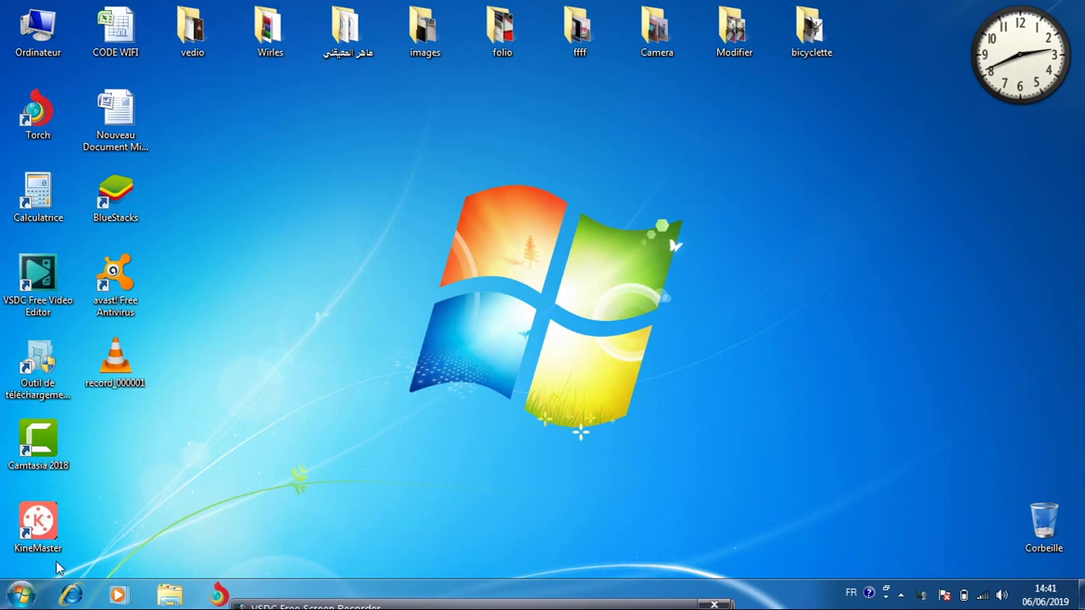
# Open the Ordinateur window to review the computer's existing drives, then close it.
pyautogui.click(21, 595)
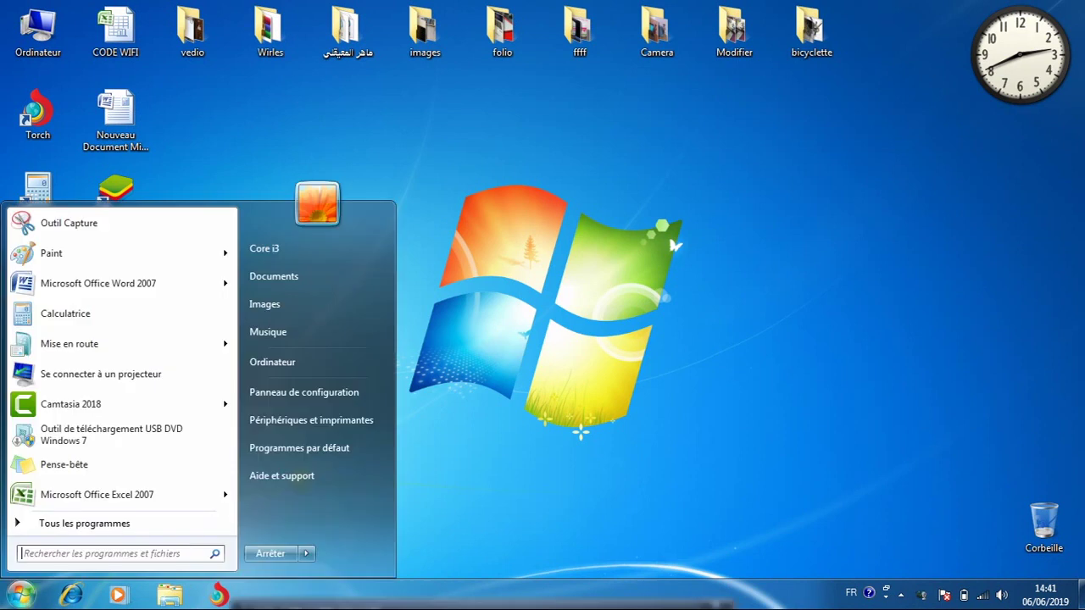
pyautogui.click(307, 371)
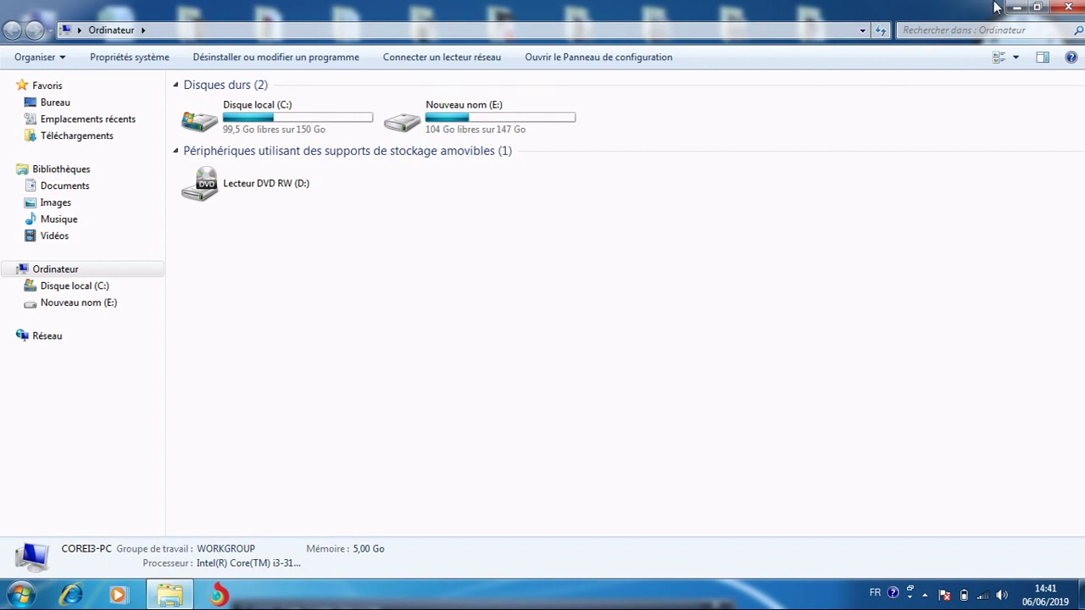
pyautogui.click(1070, 7)
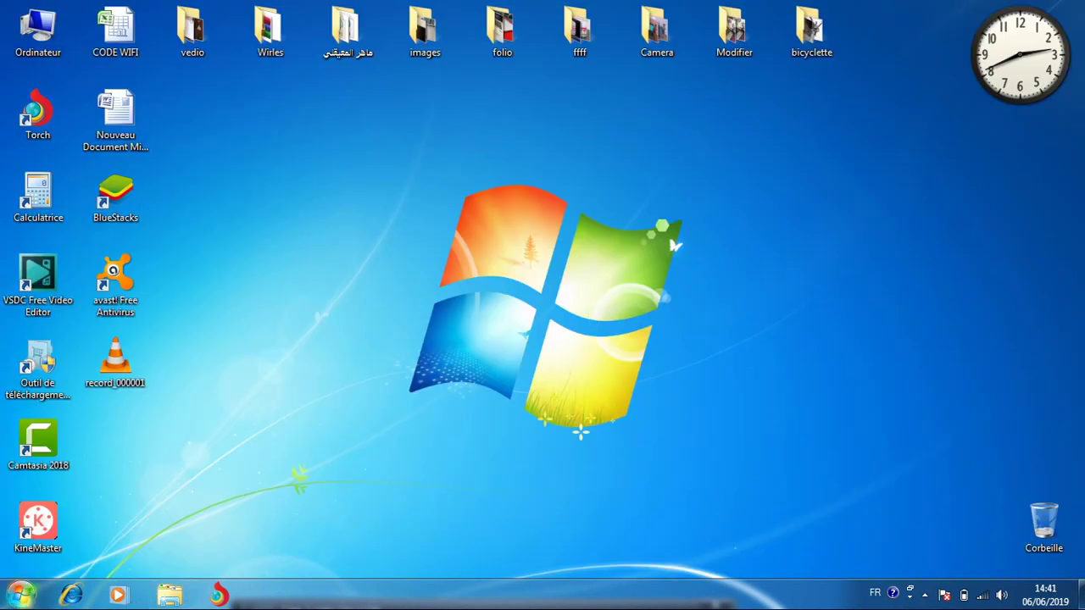
# Open Gestion de l'ordinateur in a maximized window and display Gestion des disques under Stockage.
pyautogui.click(21, 593)
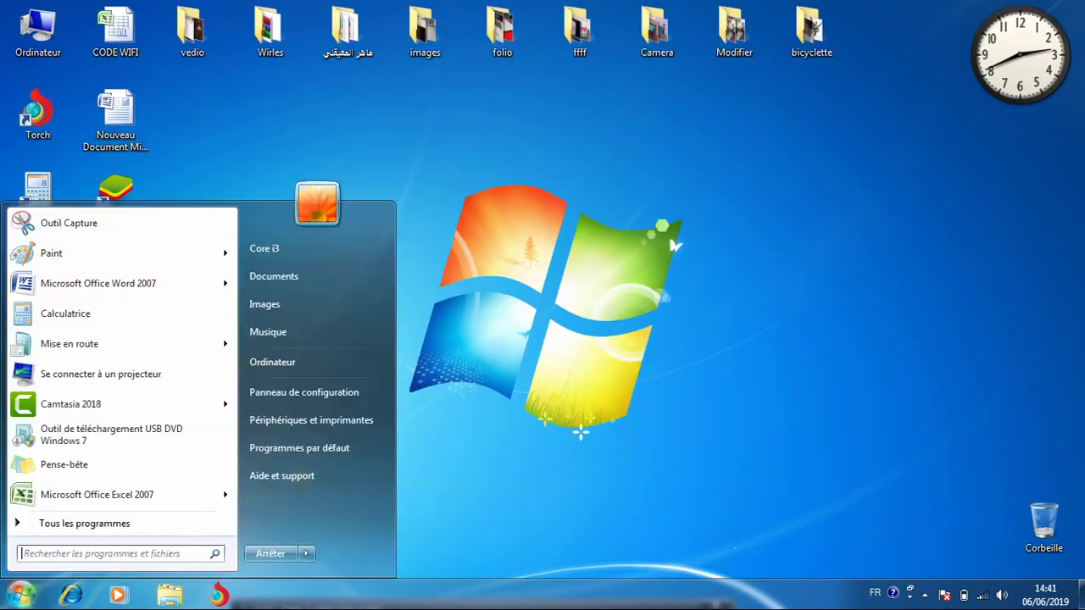
pyautogui.rightClick(282, 370)
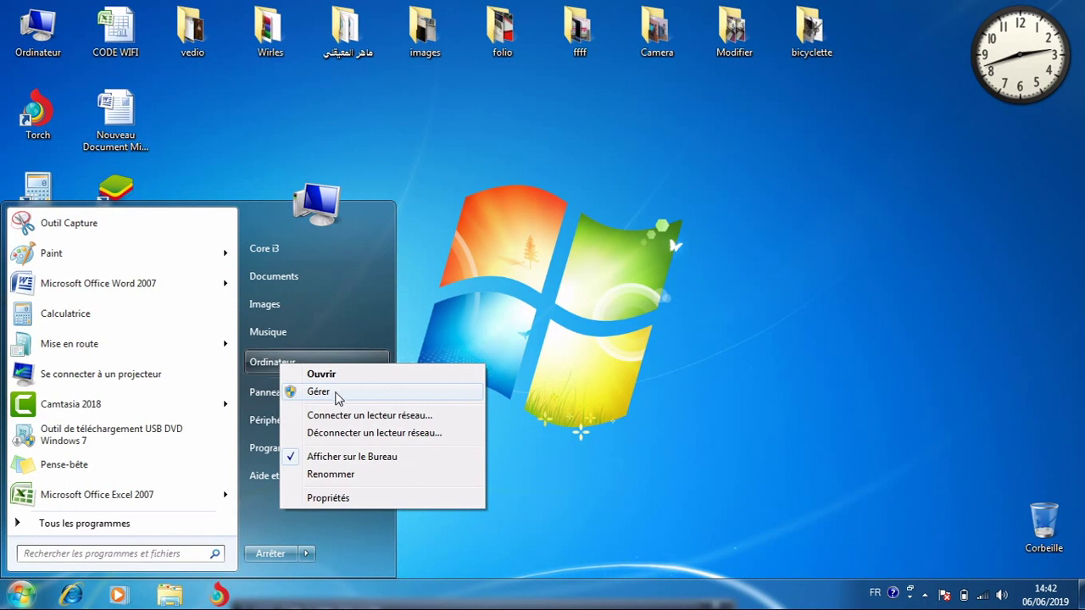
pyautogui.click(336, 392)
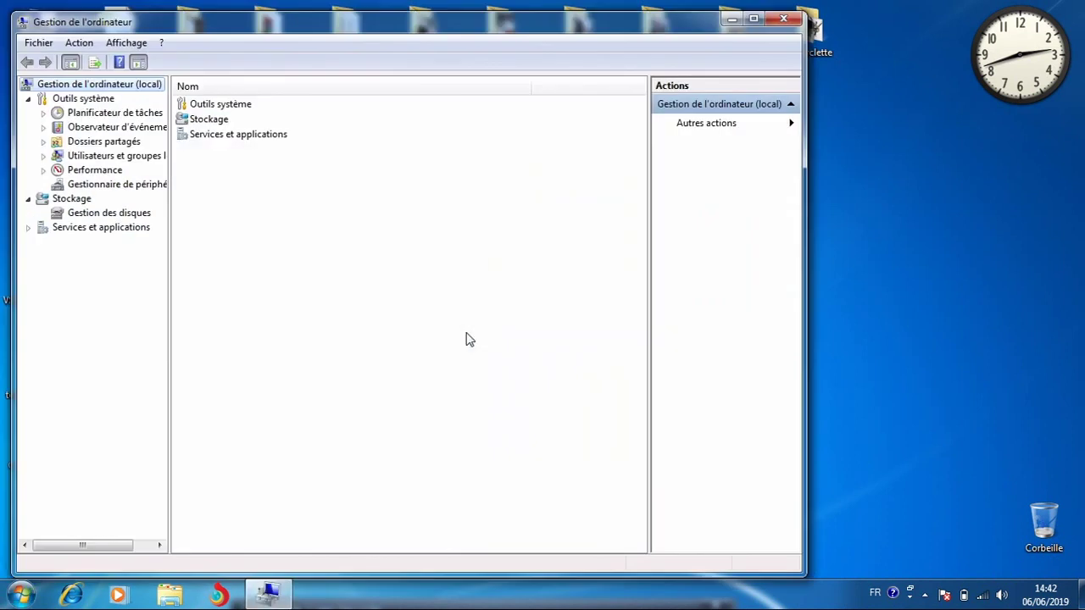
pyautogui.doubleClick(467, 27)
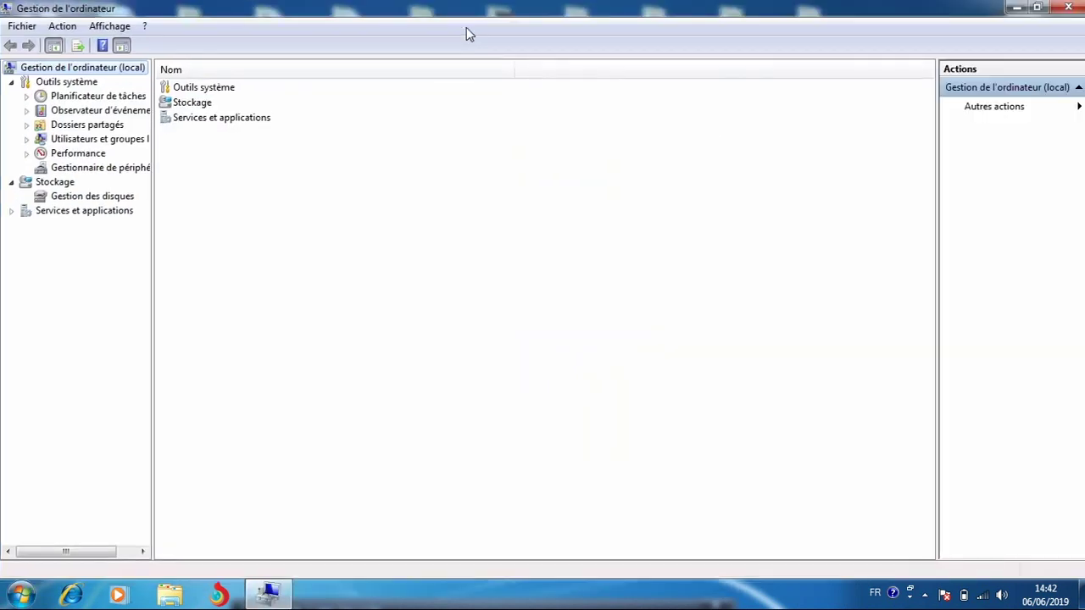
pyautogui.doubleClick(195, 103)
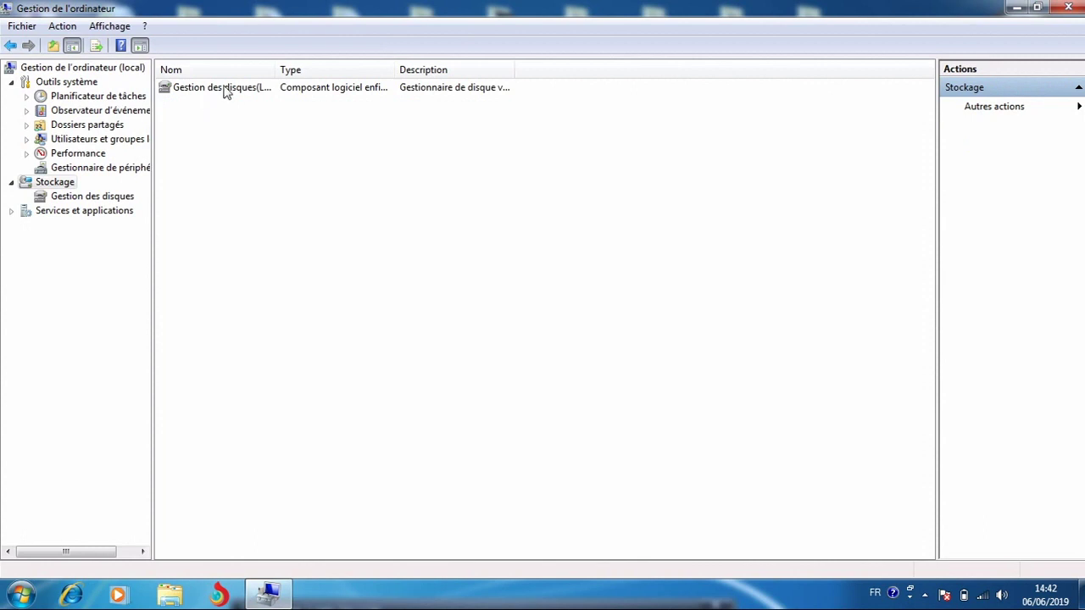
pyautogui.moveTo(273, 72); pyautogui.dragTo(315, 73)
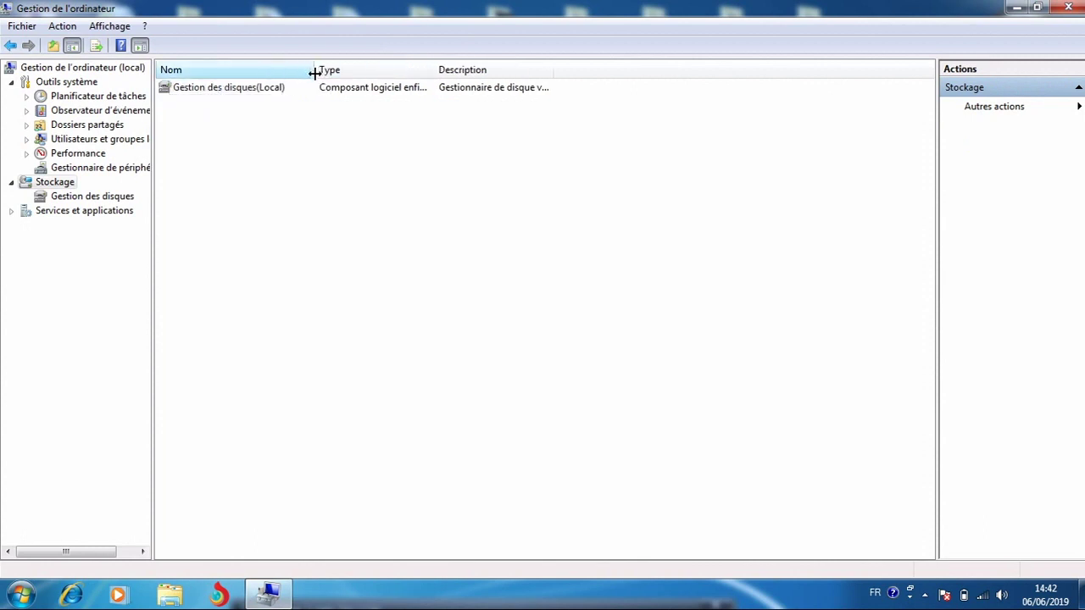
pyautogui.doubleClick(242, 90)
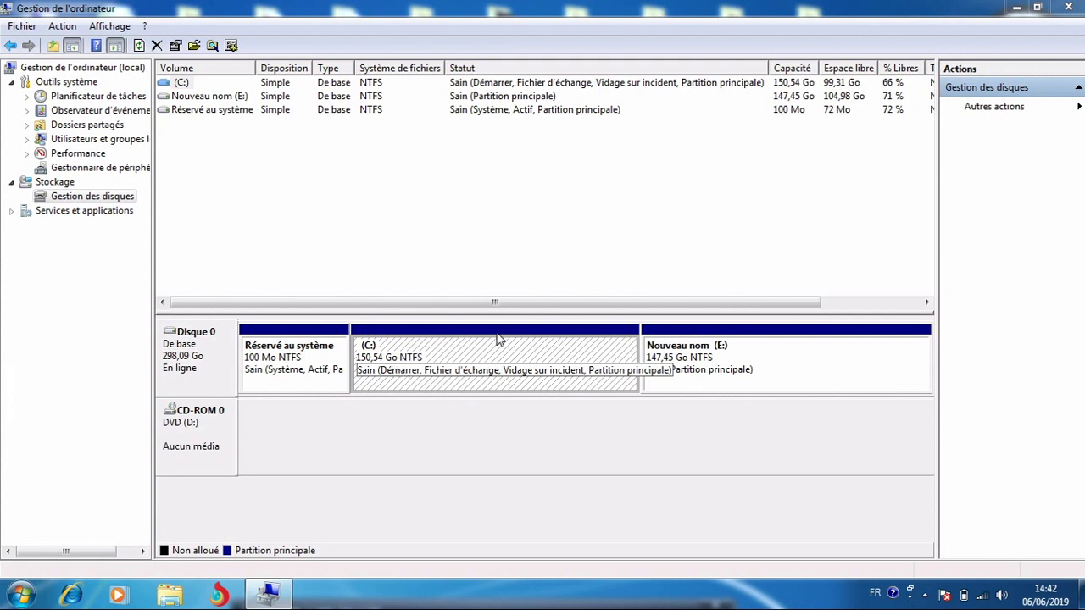
# Examine the C: and E: partitions on Disque 0 and compare them with the drives in the Ordinateur window.
pyautogui.click(550, 352)
pyautogui.click(680, 374)
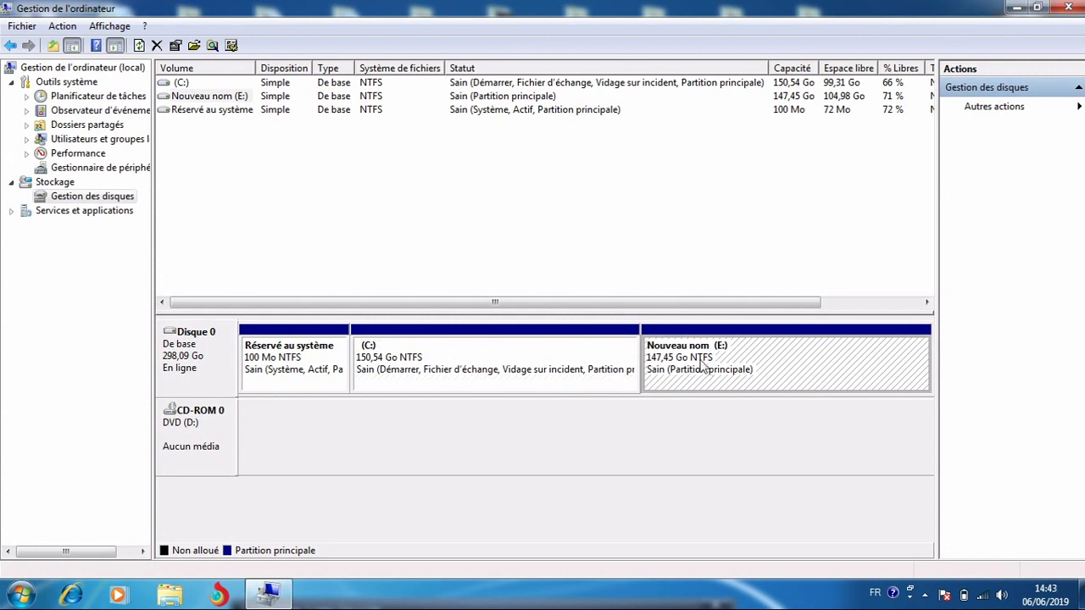
pyautogui.click(591, 363)
pyautogui.click(699, 362)
pyautogui.click(586, 386)
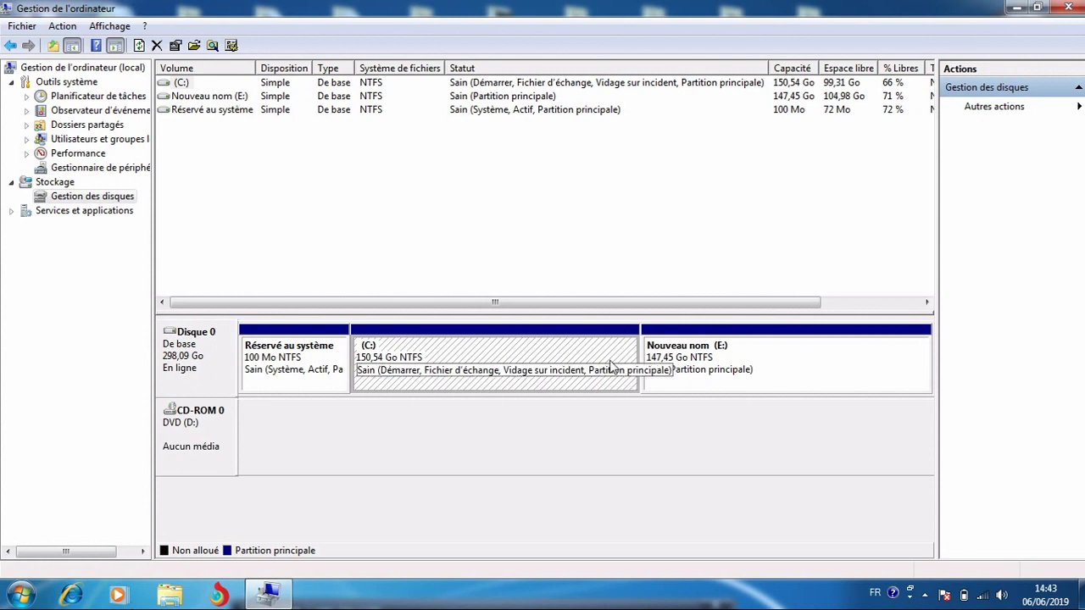
pyautogui.rightClick(553, 357)
pyautogui.click(473, 355)
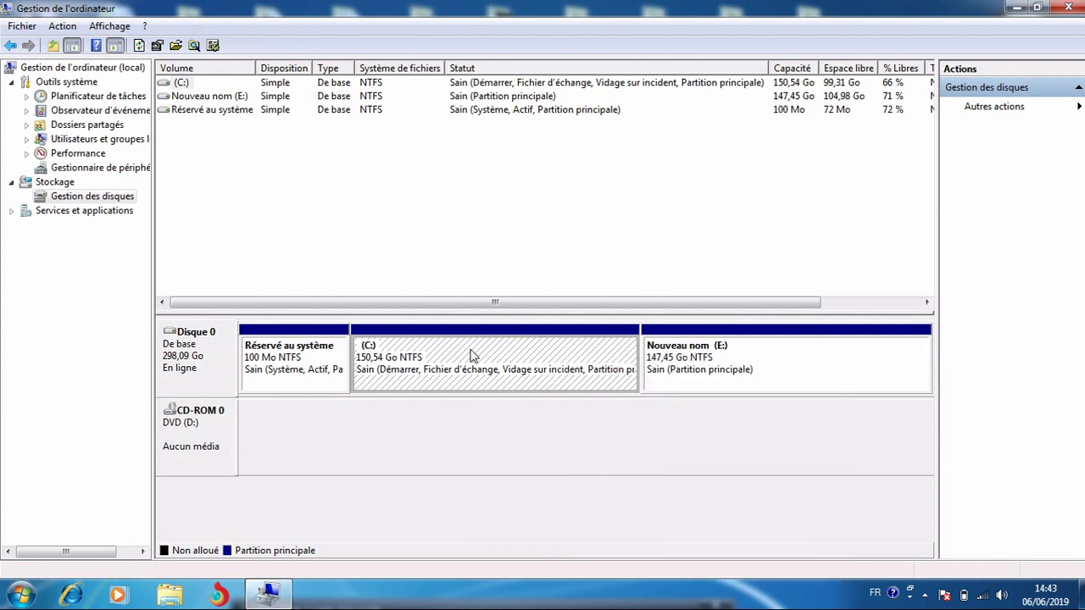
pyautogui.click(17, 595)
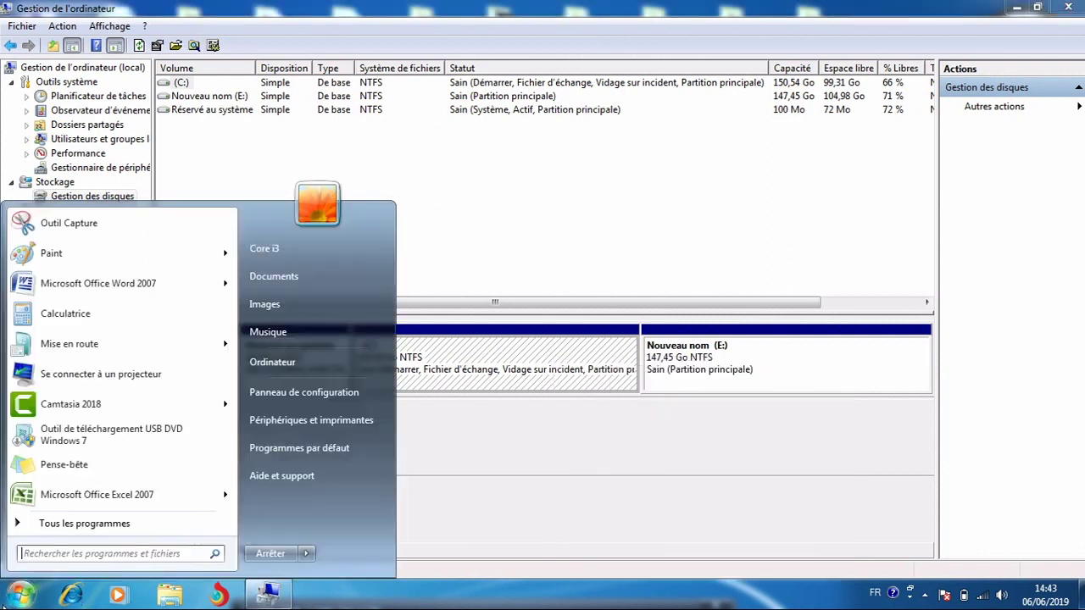
pyautogui.click(293, 364)
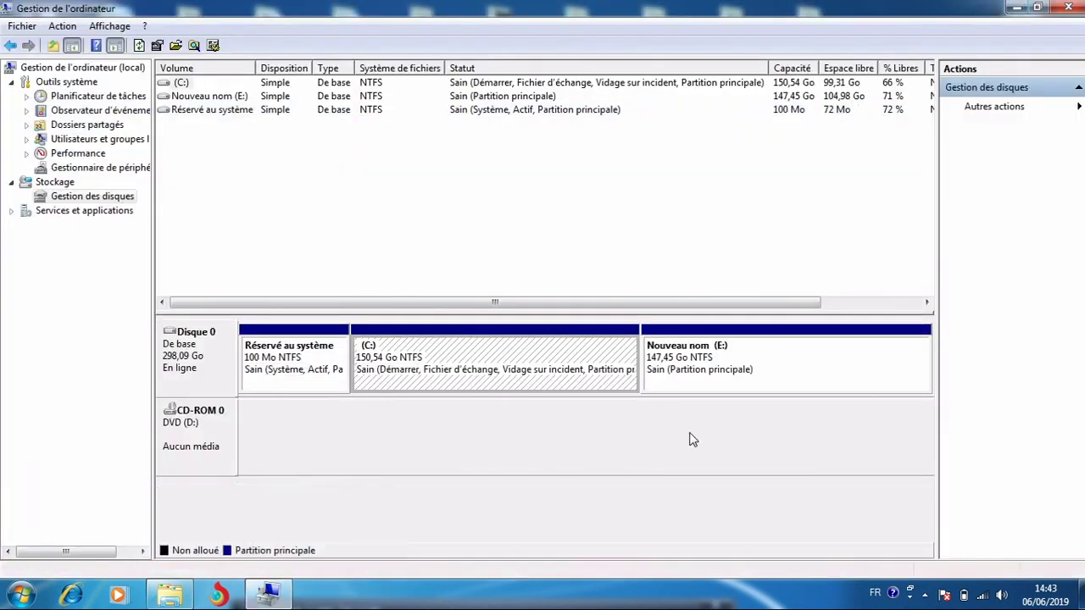
# Shrink the Nouveau nom (E:) volume by 47638 MB.
pyautogui.click(733, 373)
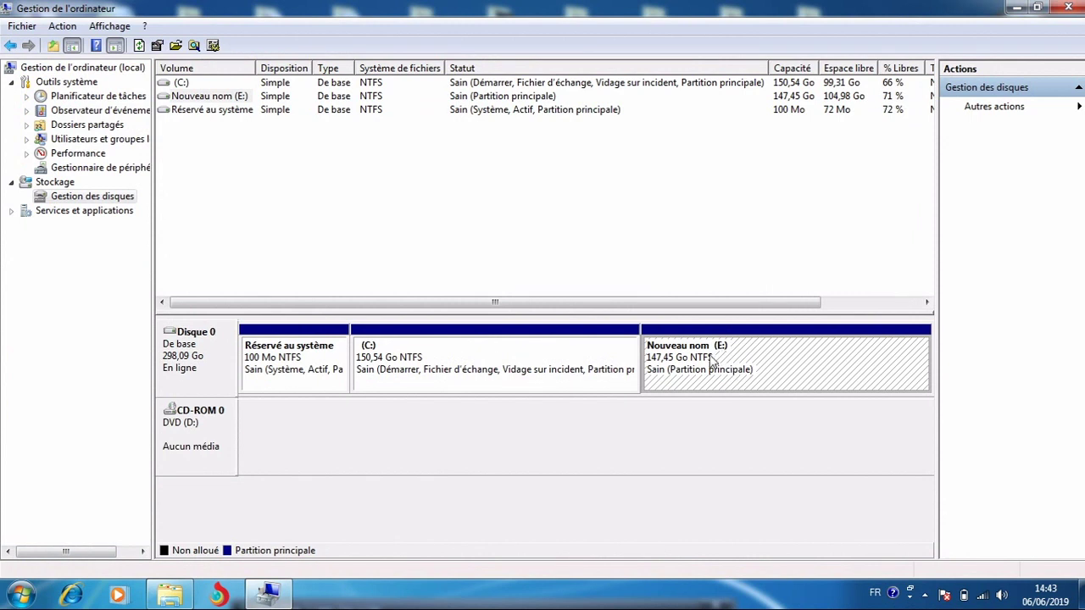
pyautogui.rightClick(712, 363)
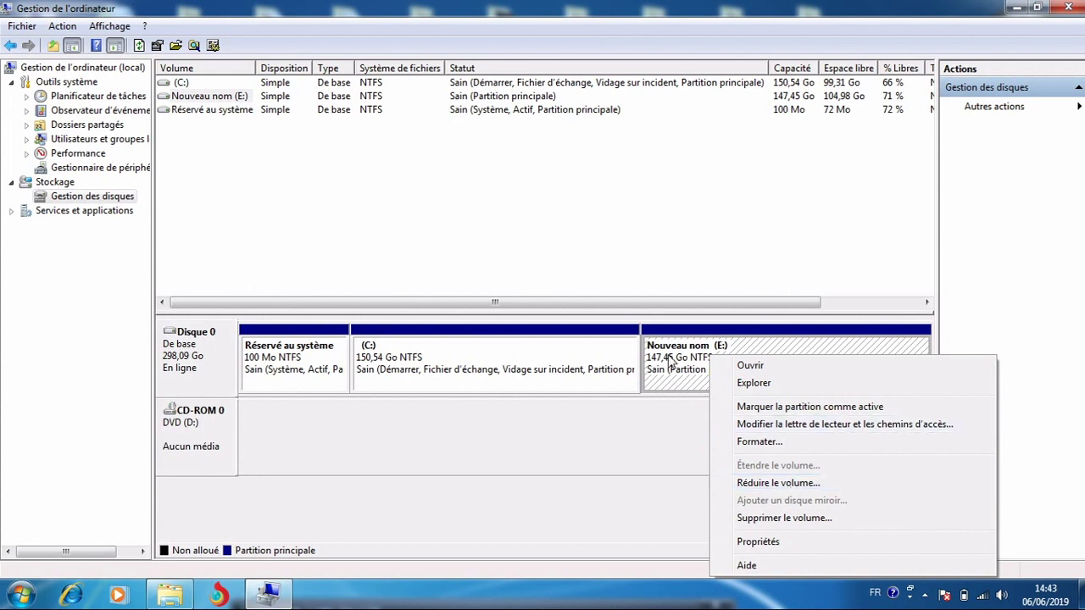
pyautogui.click(765, 484)
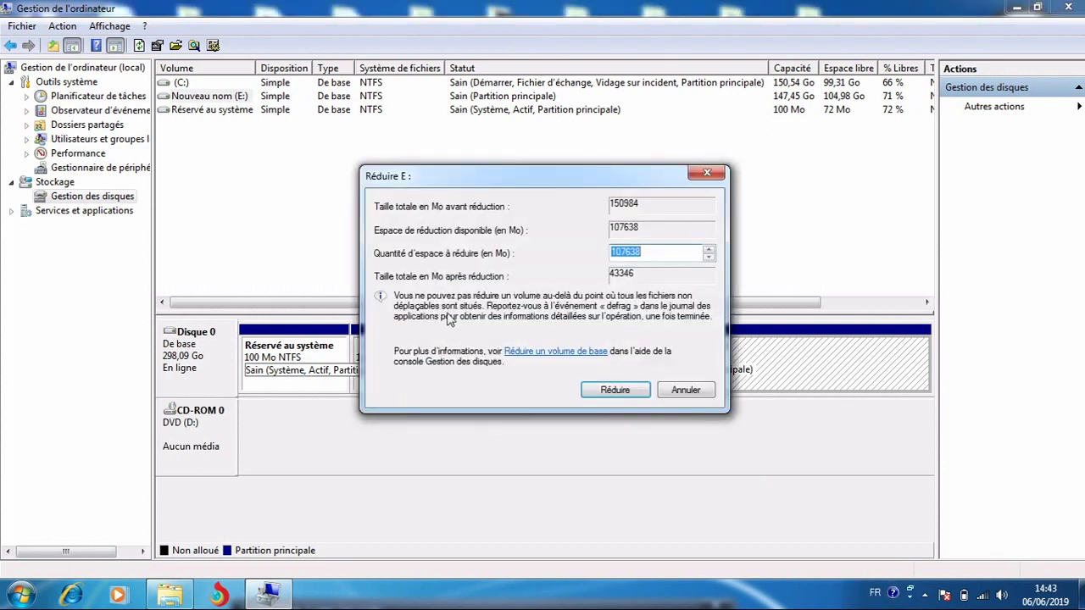
pyautogui.moveTo(570, 179); pyautogui.dragTo(579, 45)
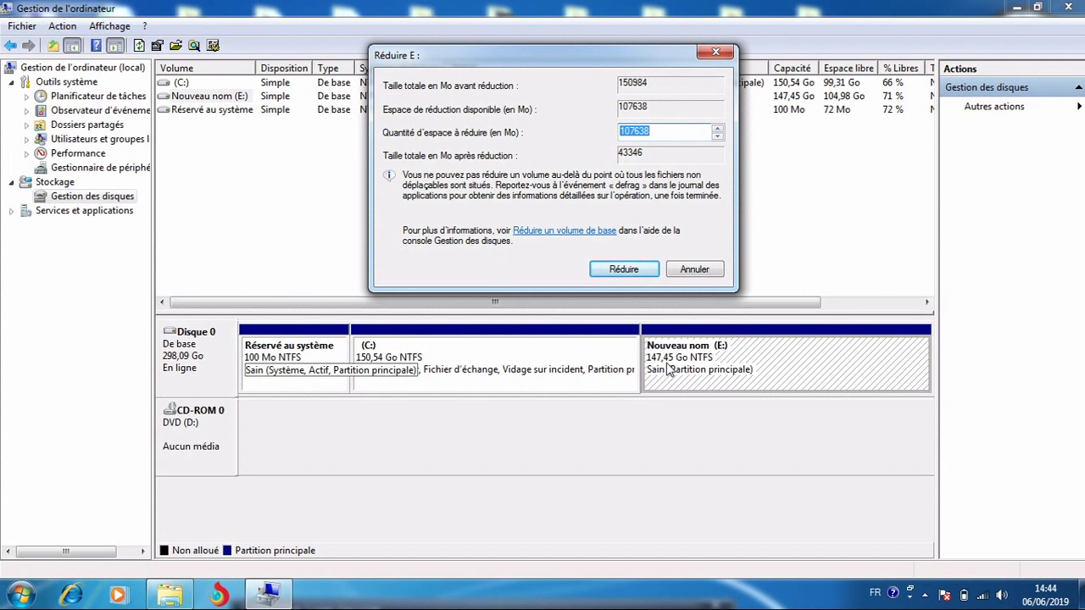
pyautogui.click(635, 133)
pyautogui.moveTo(634, 132); pyautogui.dragTo(620, 133)
pyautogui.write('70')
pyautogui.press('BackSpace')
pyautogui.press('BackSpace')
pyautogui.write('47')
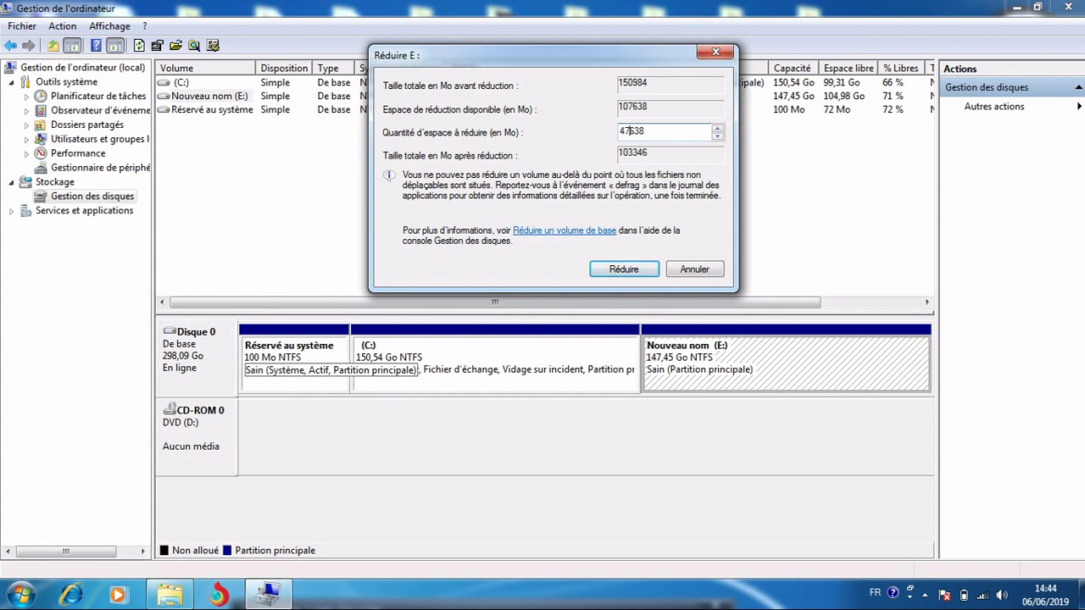
pyautogui.click(642, 269)
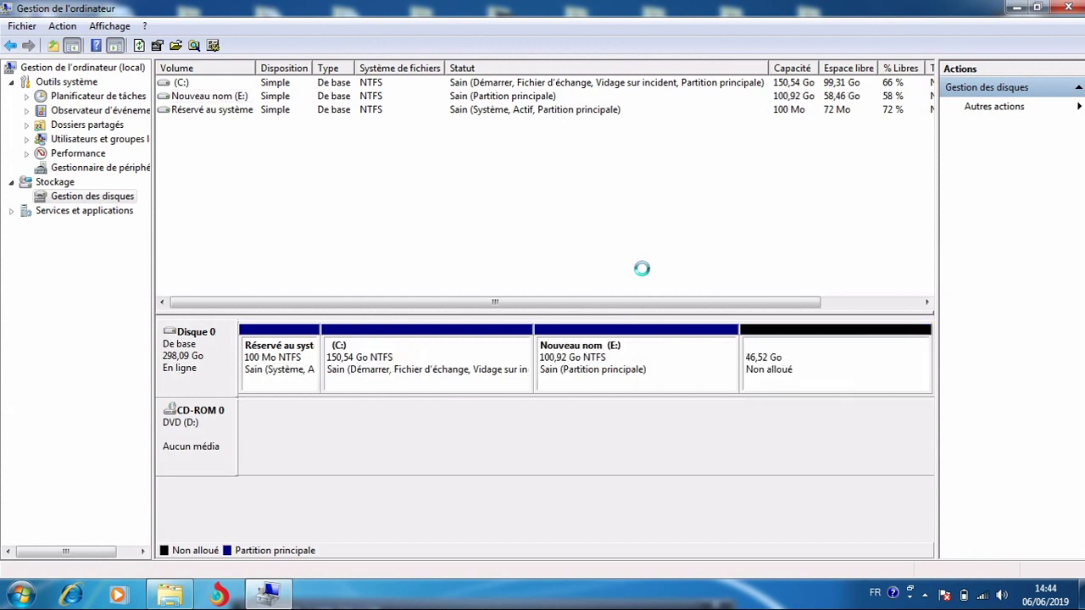
# Check the E: partition and the unallocated space on Disque 0, and refresh the drives in the Ordinateur window to compare.
pyautogui.click(805, 374)
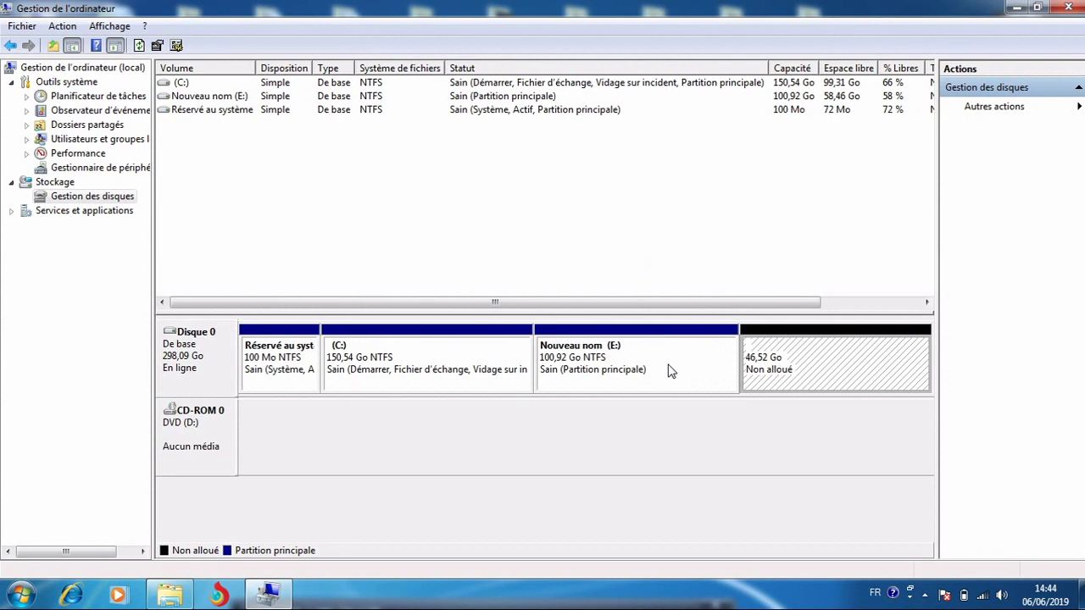
pyautogui.click(612, 366)
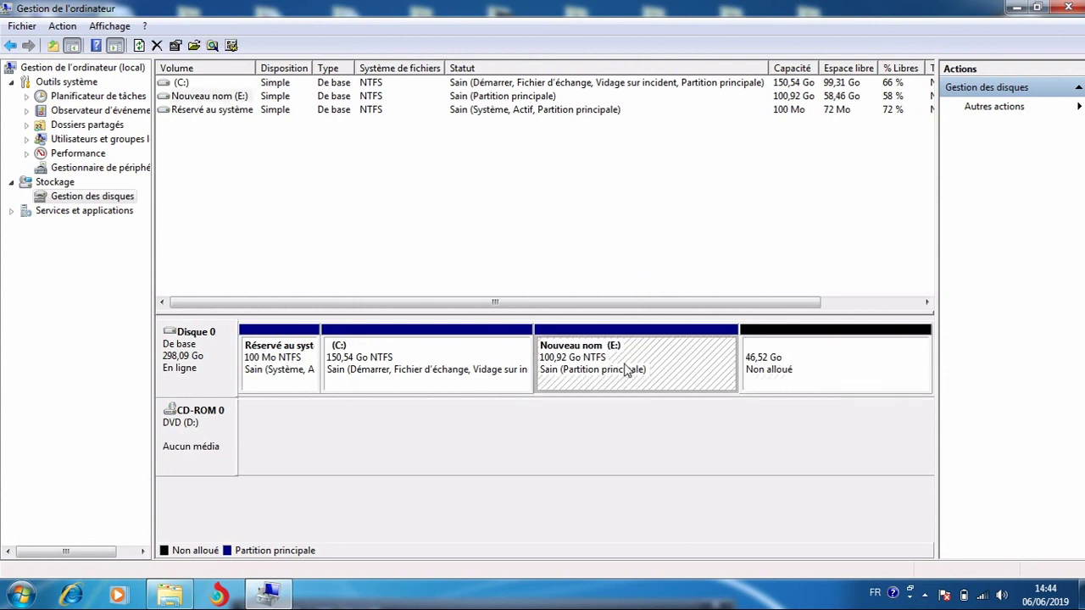
pyautogui.click(784, 366)
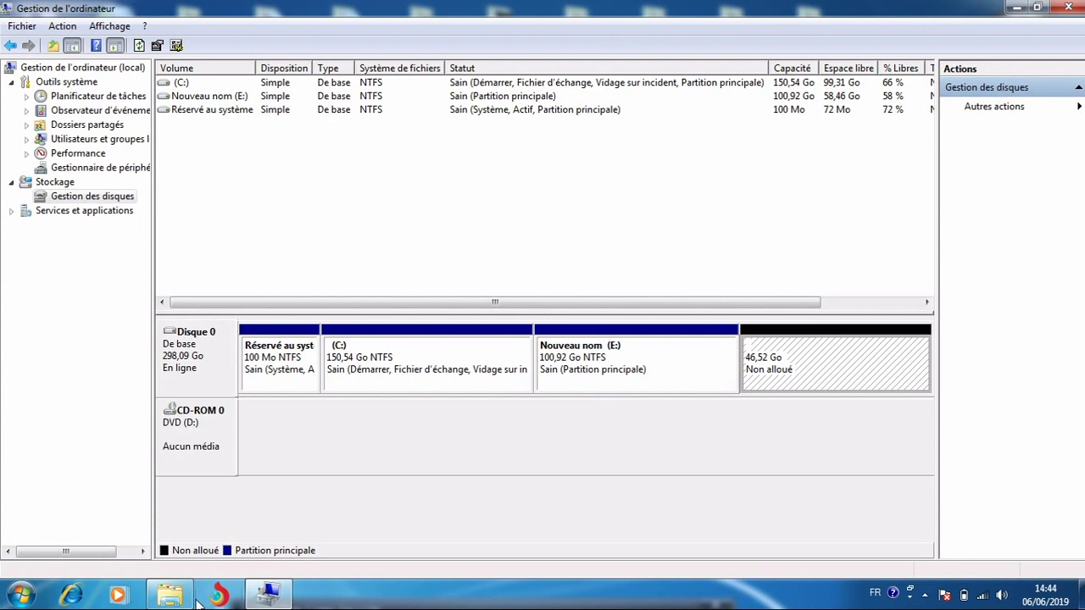
pyautogui.click(164, 600)
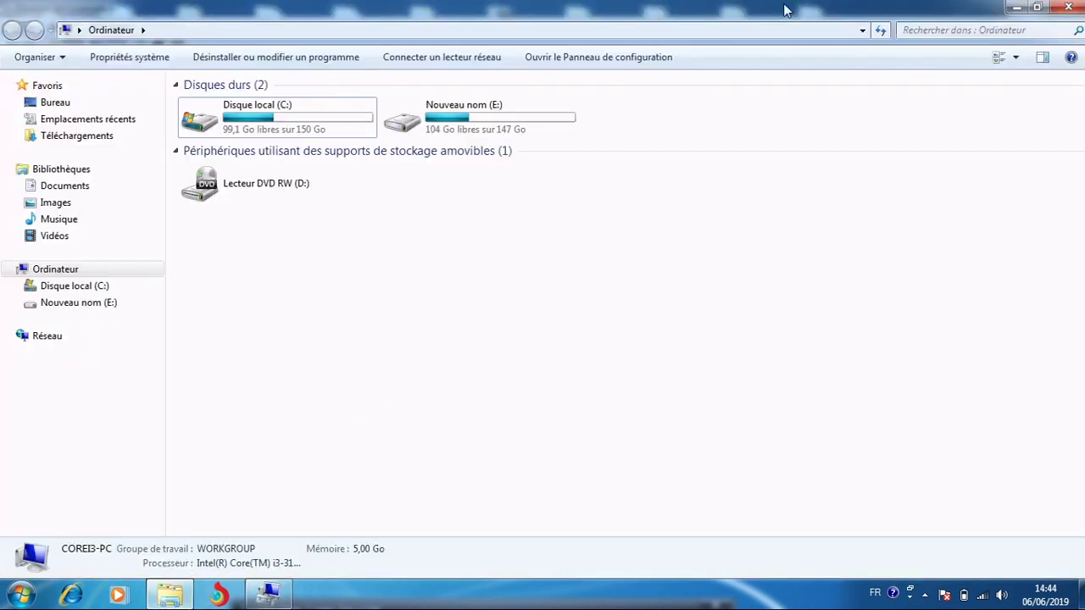
pyautogui.click(881, 30)
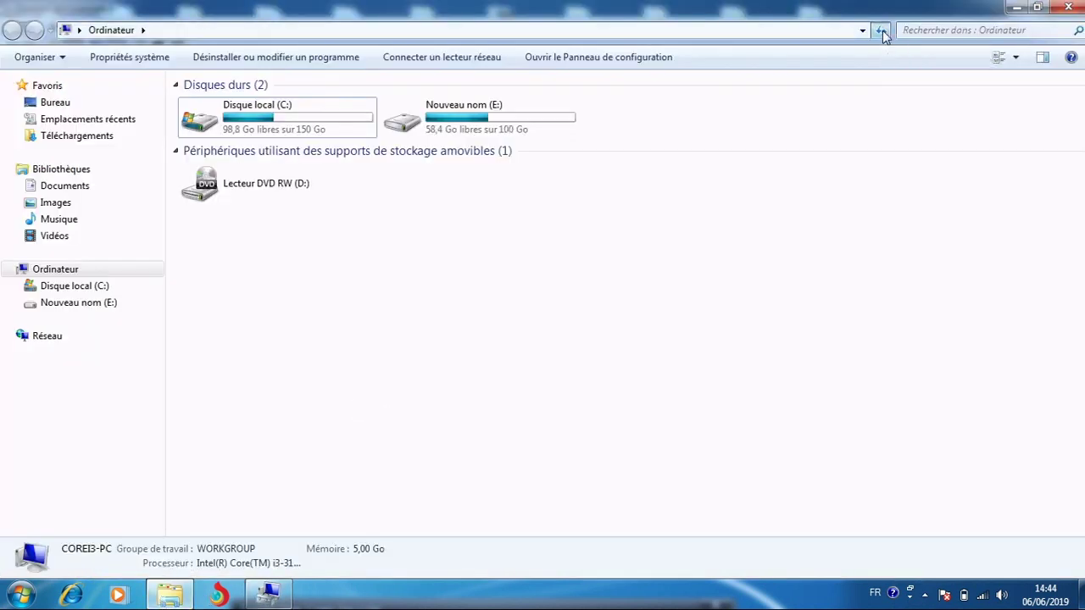
pyautogui.click(334, 129)
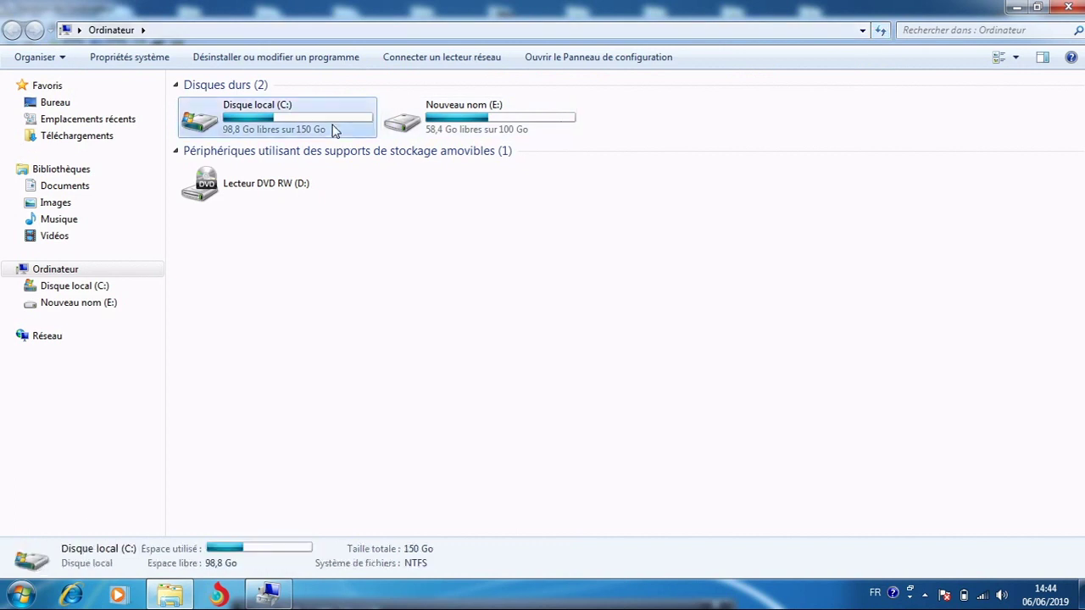
pyautogui.click(456, 110)
pyautogui.click(269, 596)
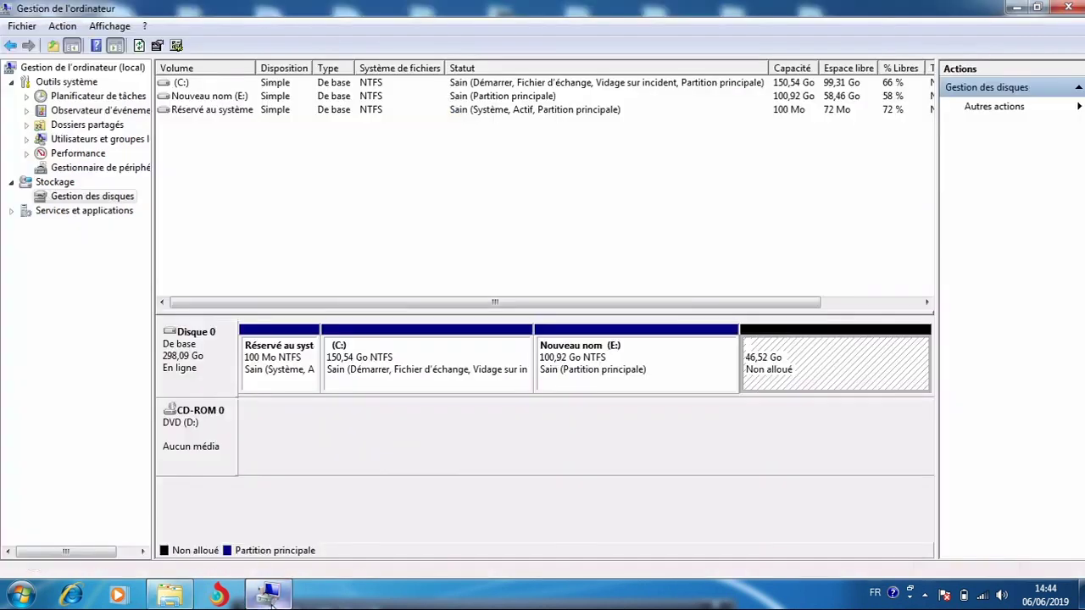
# Create a 47638 MB simple volume in the unallocated space with letter F, quick-formatted as NTFS, default allocation size, named Nouveau nom.
pyautogui.rightClick(781, 381)
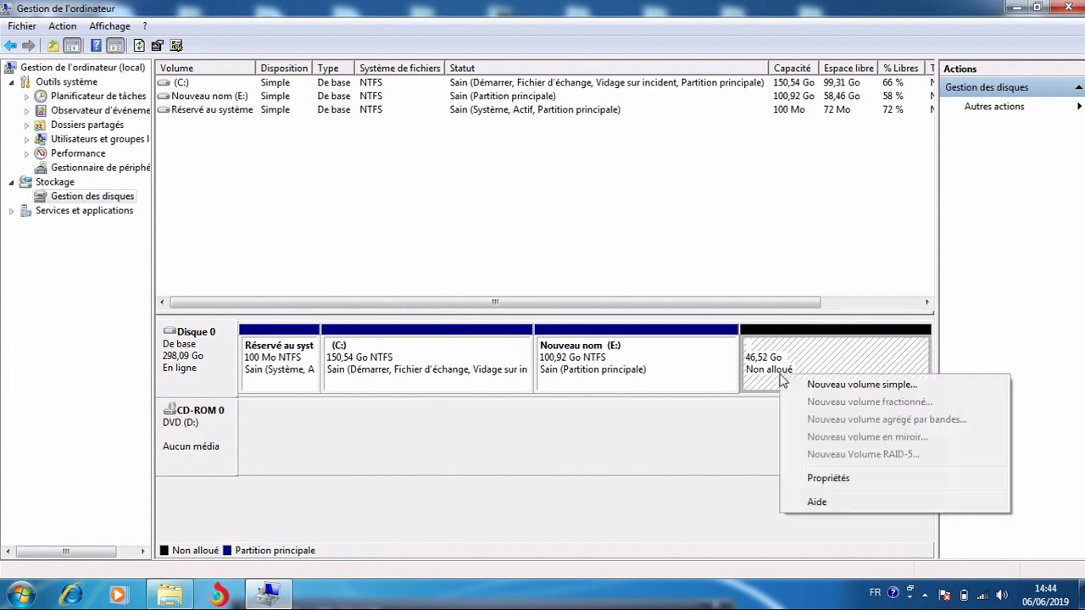
pyautogui.click(824, 386)
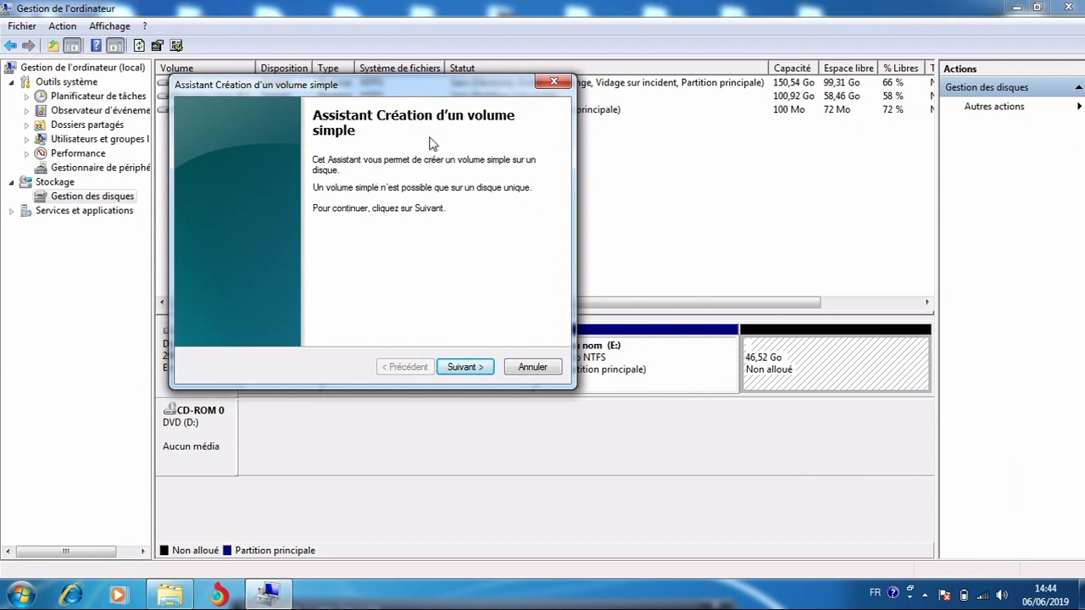
pyautogui.click(465, 370)
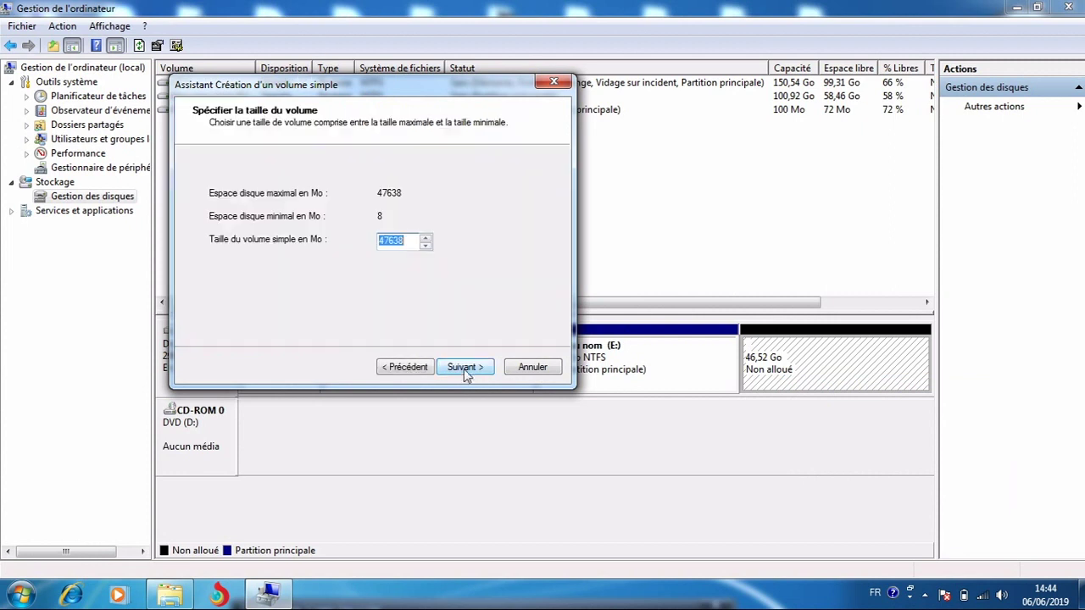
pyautogui.click(405, 241)
pyautogui.moveTo(409, 242); pyautogui.dragTo(376, 240)
pyautogui.click(456, 366)
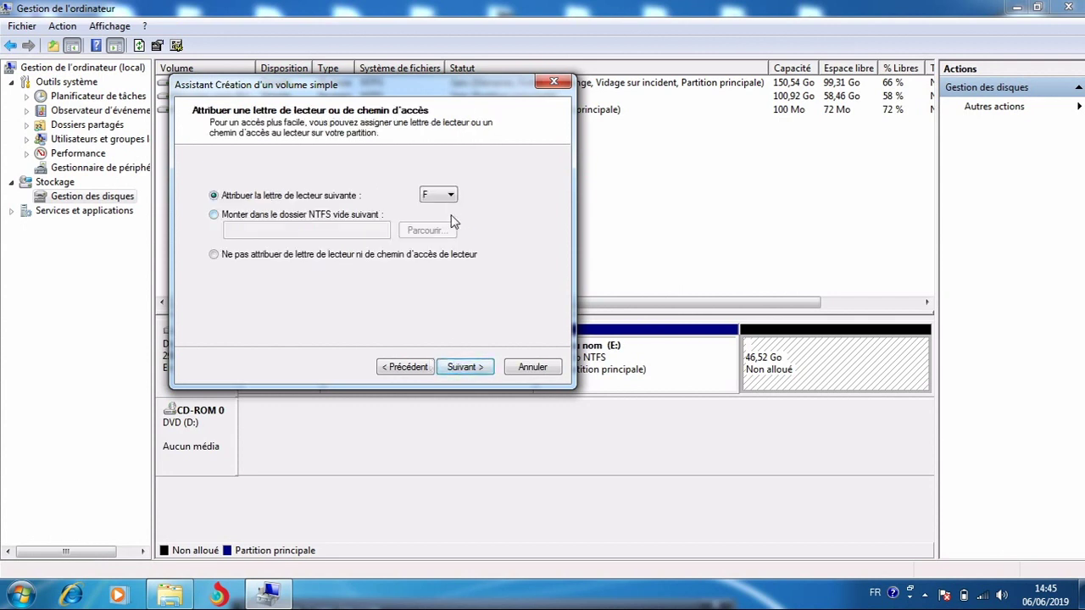
pyautogui.click(469, 372)
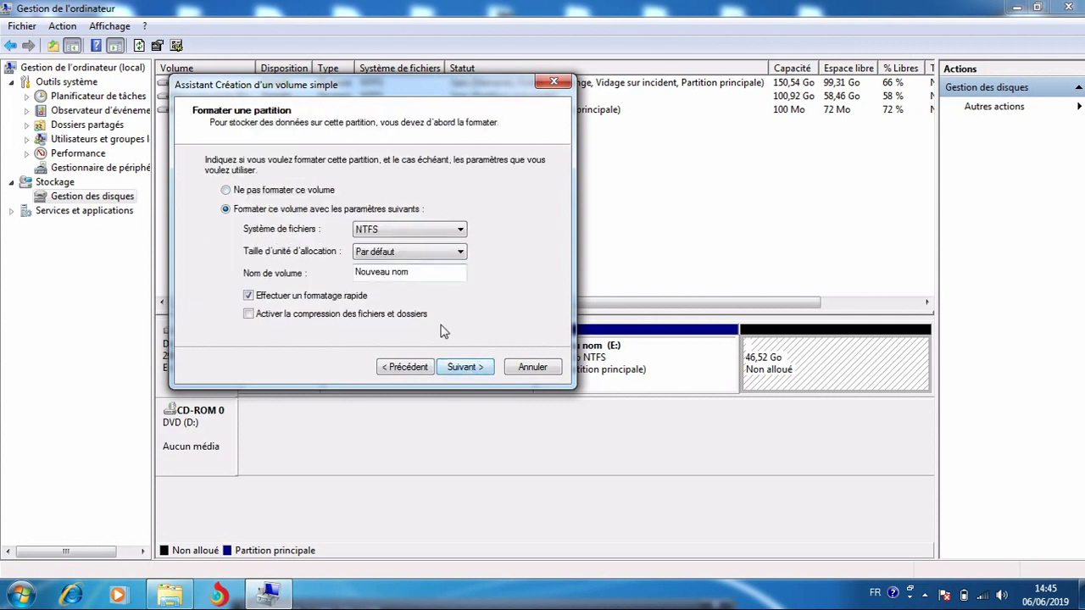
pyautogui.click(471, 369)
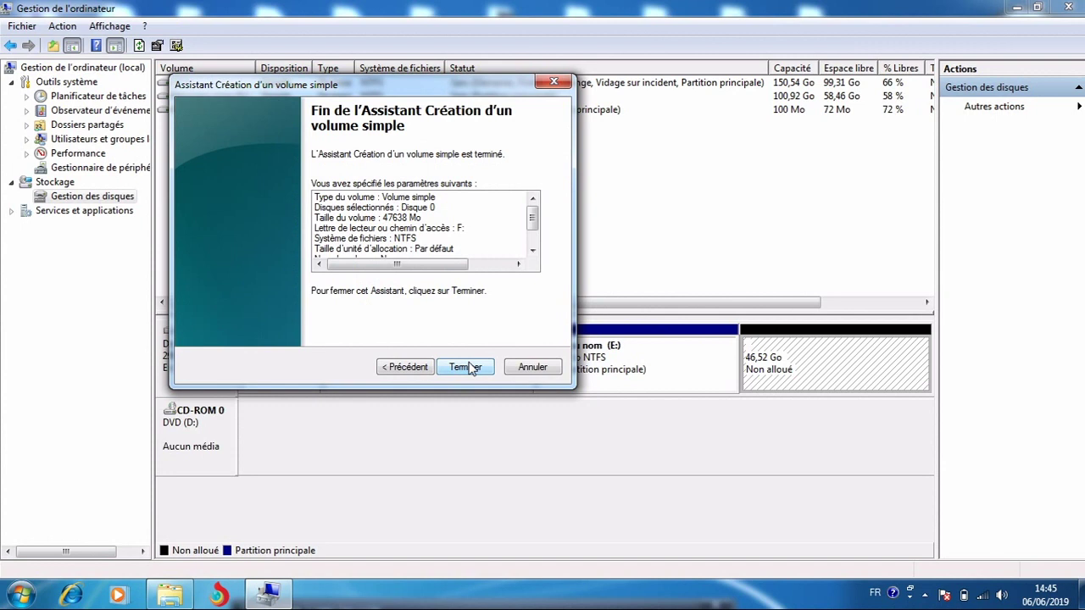
pyautogui.click(464, 369)
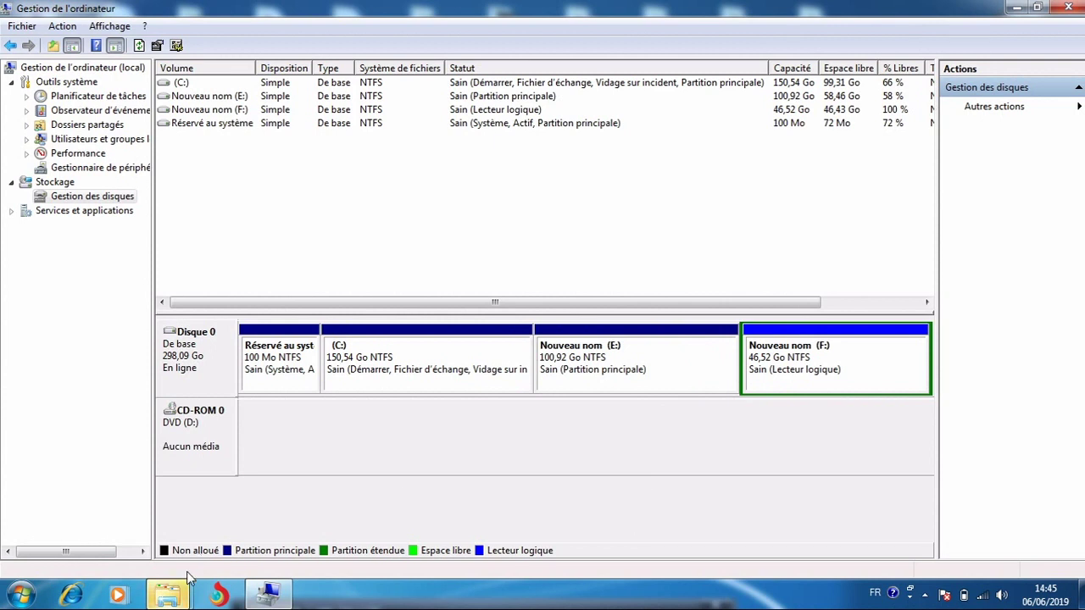
# Examine the C:, E: and F: drives in a maximized Ordinateur window and look inside the F: drive.
pyautogui.click(21, 594)
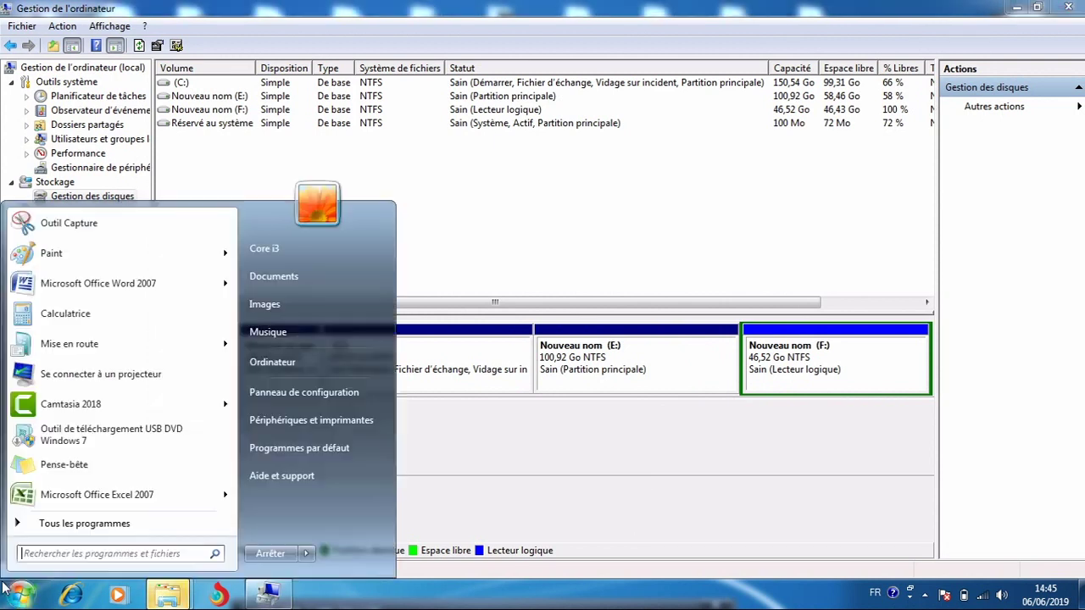
pyautogui.click(291, 368)
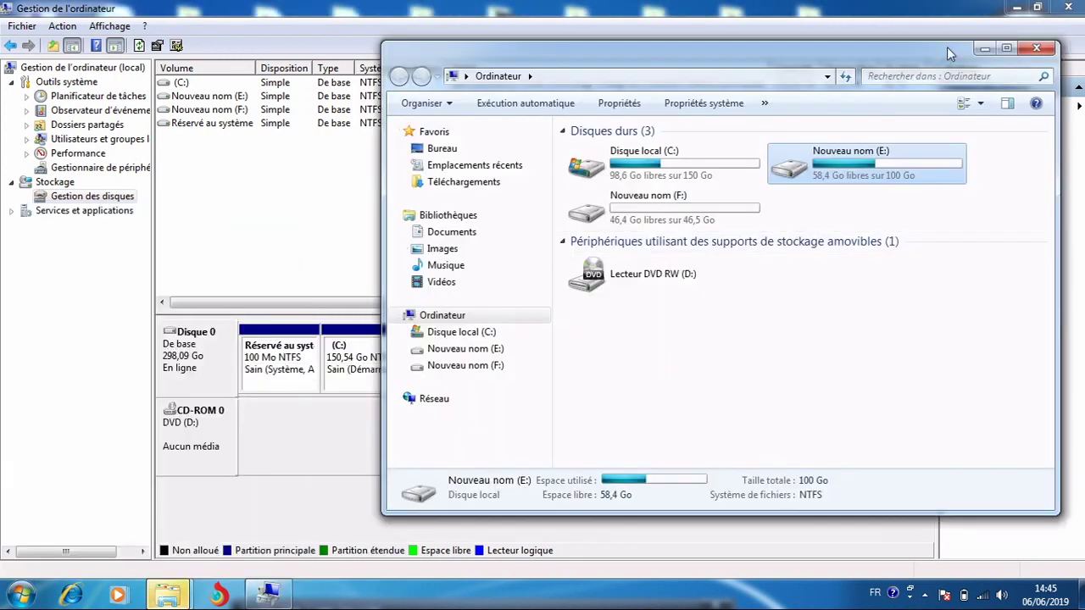
pyautogui.click(1006, 47)
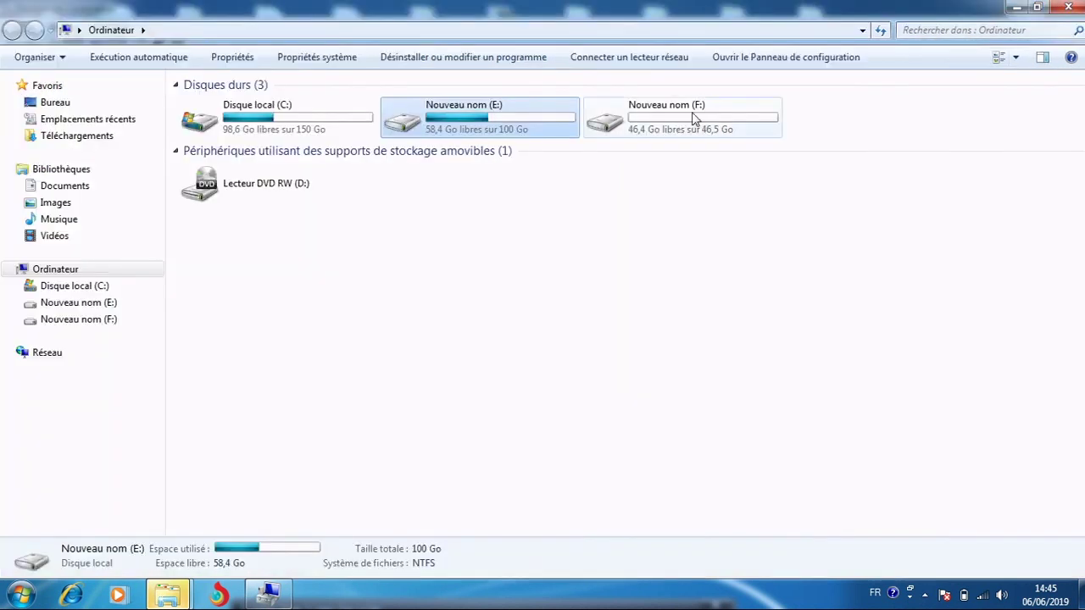
pyautogui.click(304, 128)
pyautogui.click(467, 126)
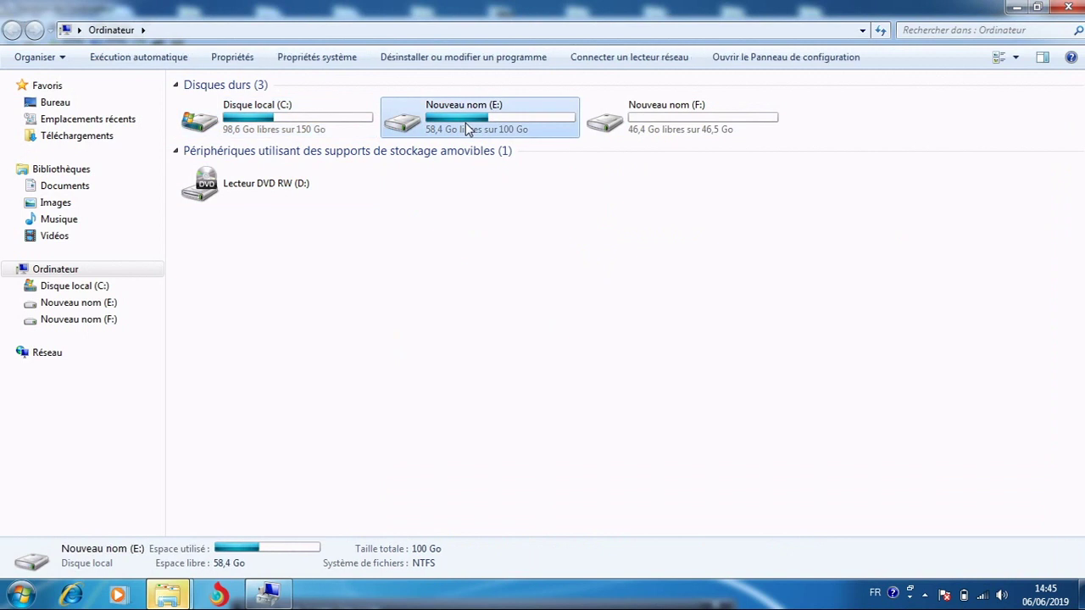
pyautogui.click(658, 129)
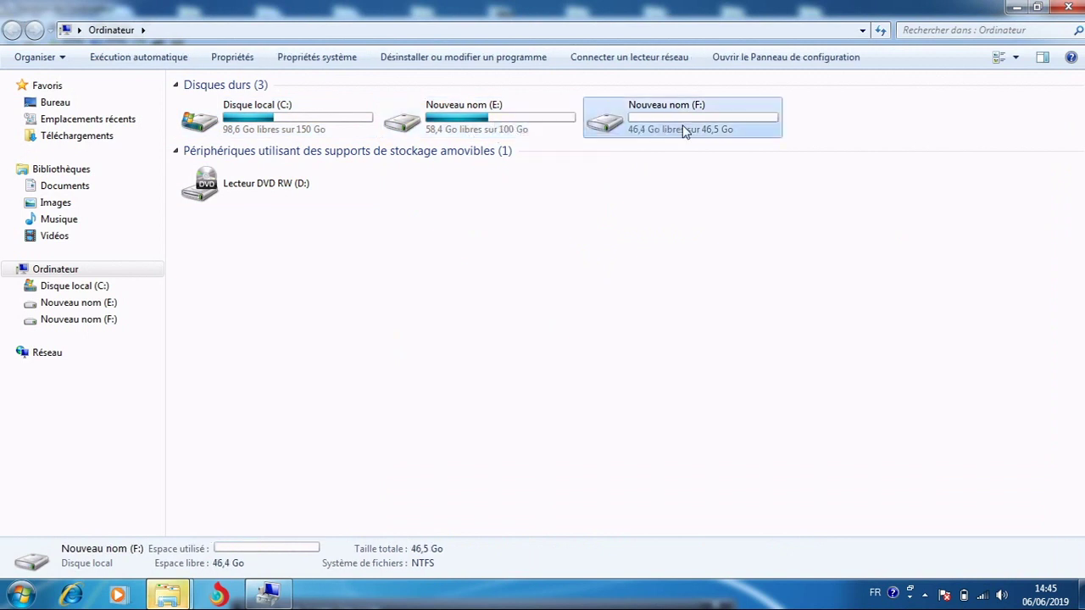
pyautogui.doubleClick(678, 127)
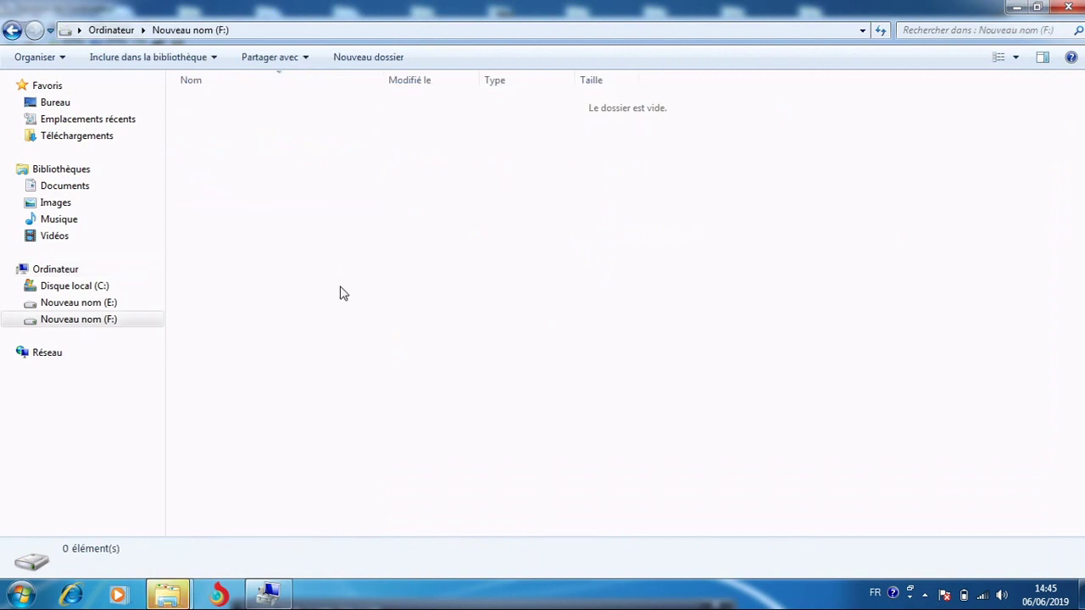
pyautogui.click(10, 30)
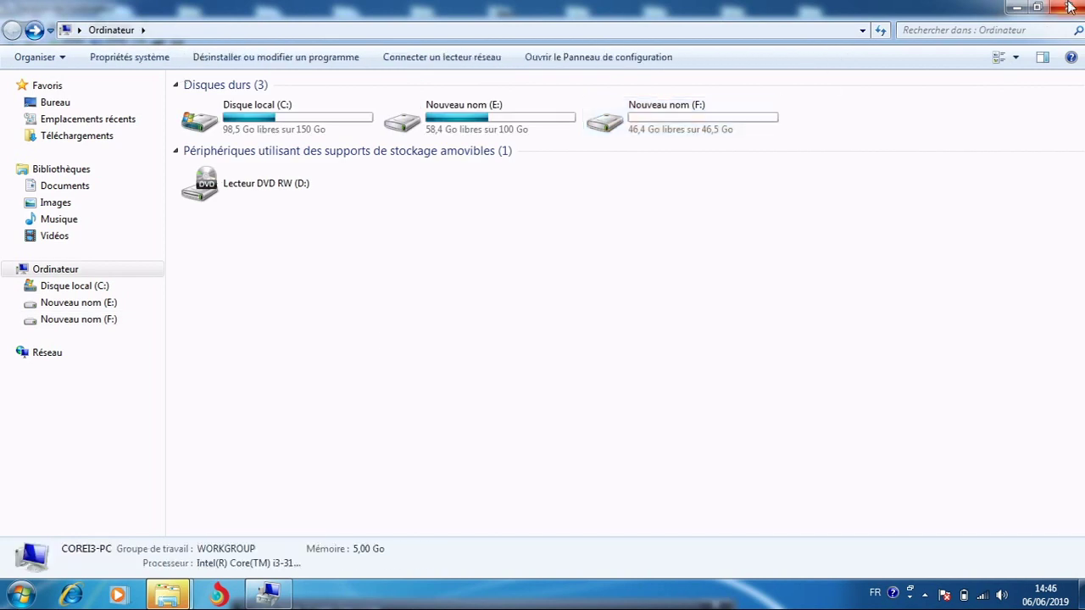
pyautogui.click(712, 128)
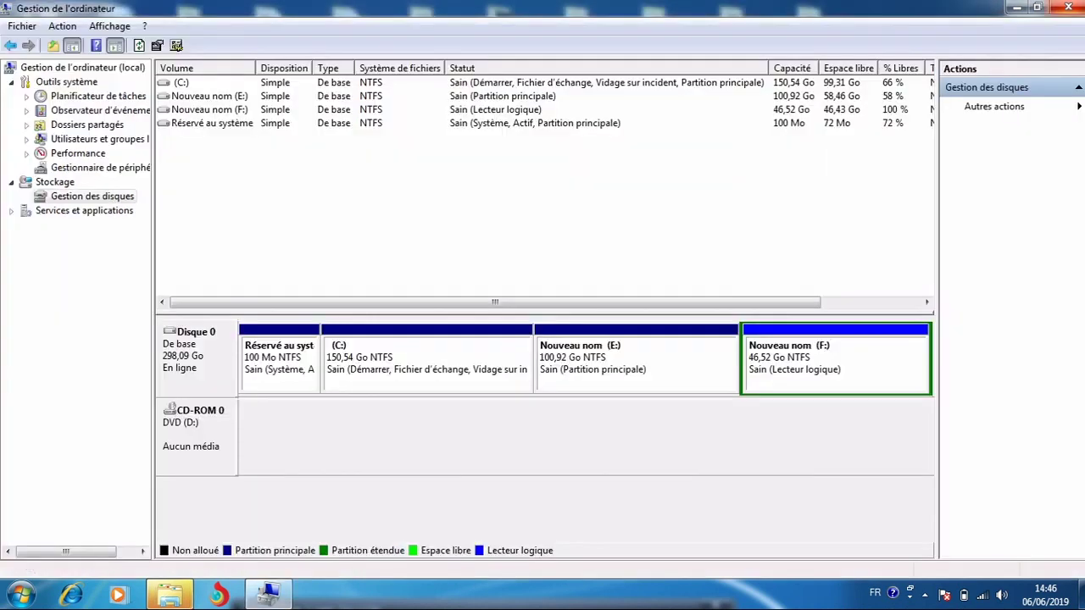
# Delete the Nouveau nom (F:) logical volume on Disque 0, accepting the loss of its data.
pyautogui.click(770, 379)
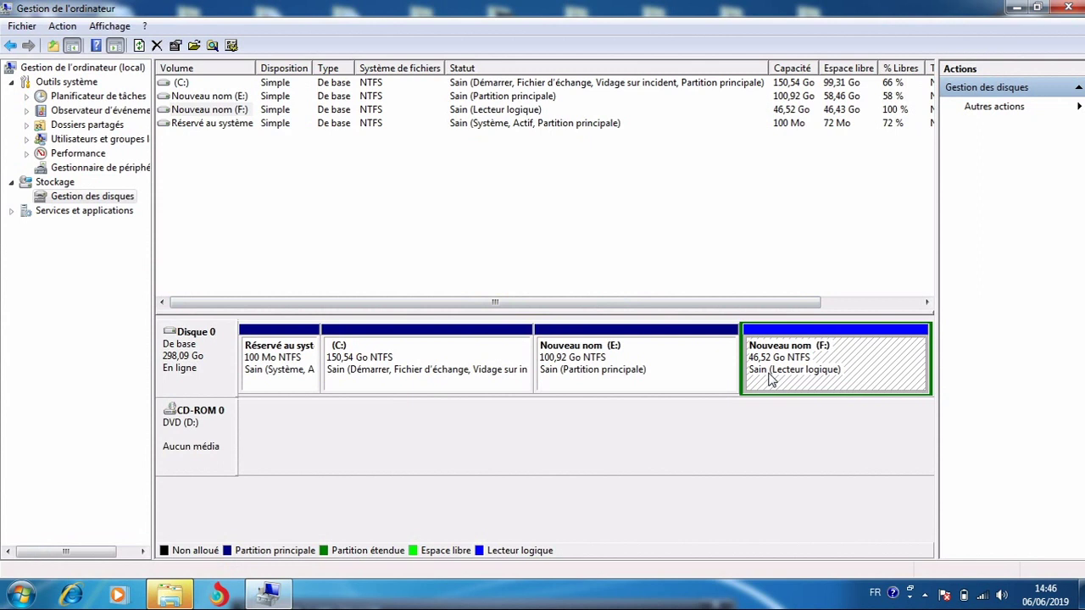
pyautogui.rightClick(771, 378)
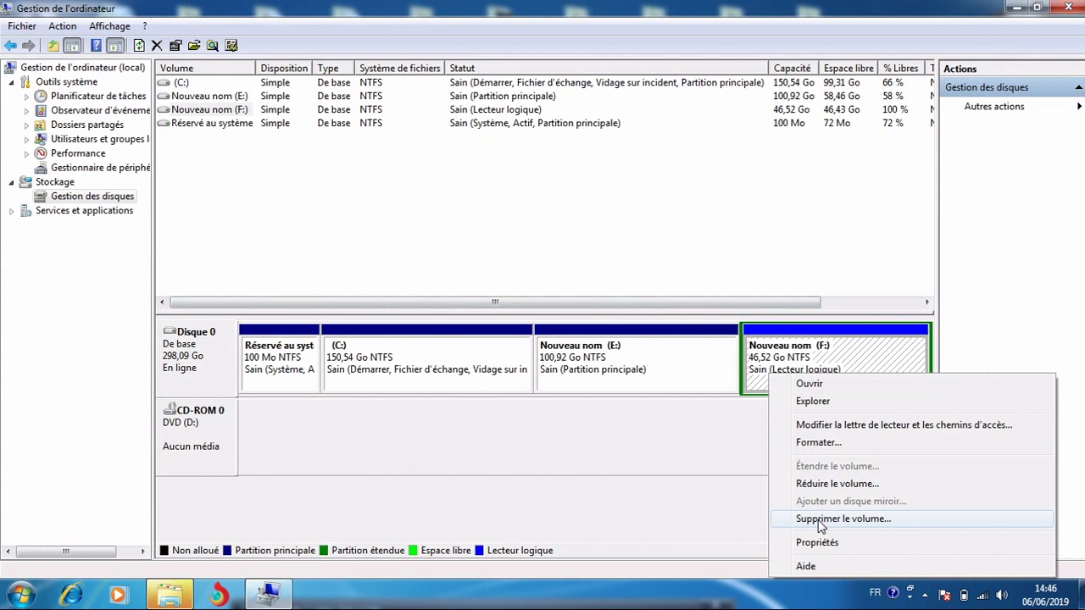
pyautogui.click(847, 520)
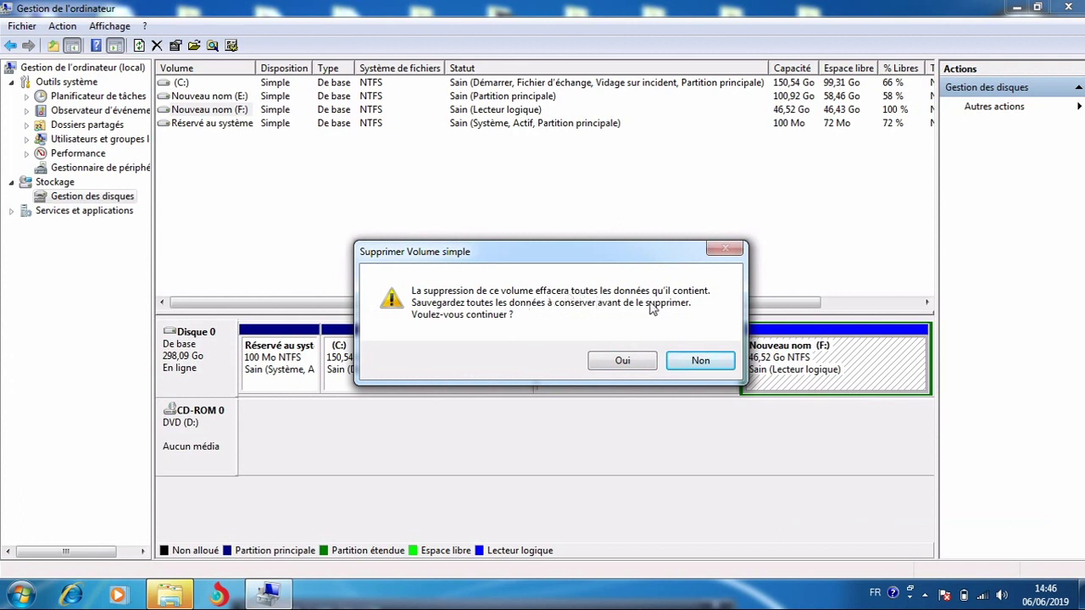
pyautogui.click(625, 363)
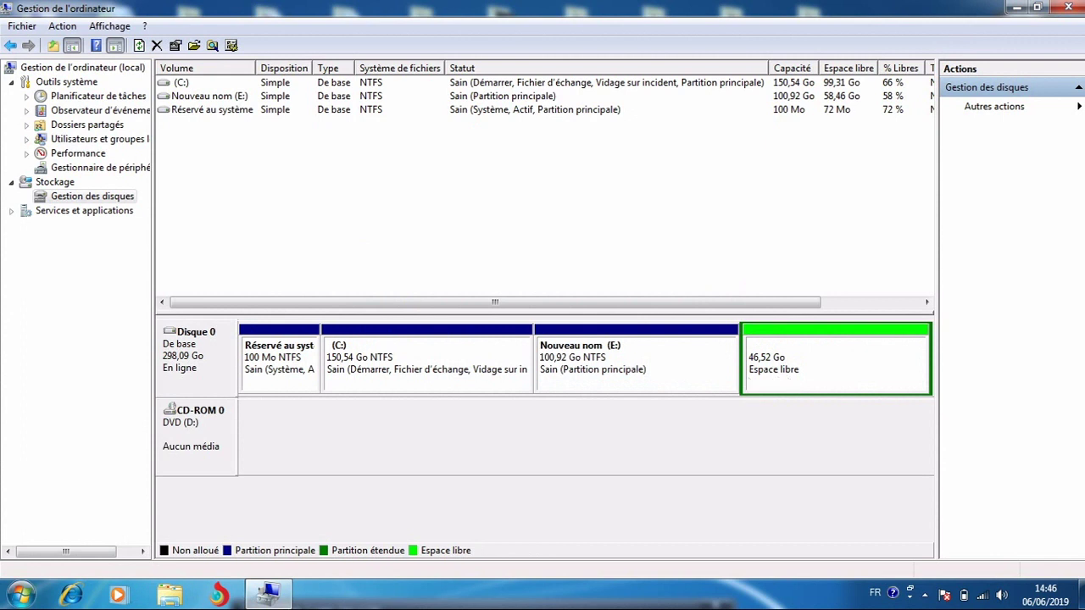
# Check the drives listed in the Ordinateur window, and close it together with the Gestion de l'ordinateur window.
pyautogui.click(20, 594)
pyautogui.click(273, 362)
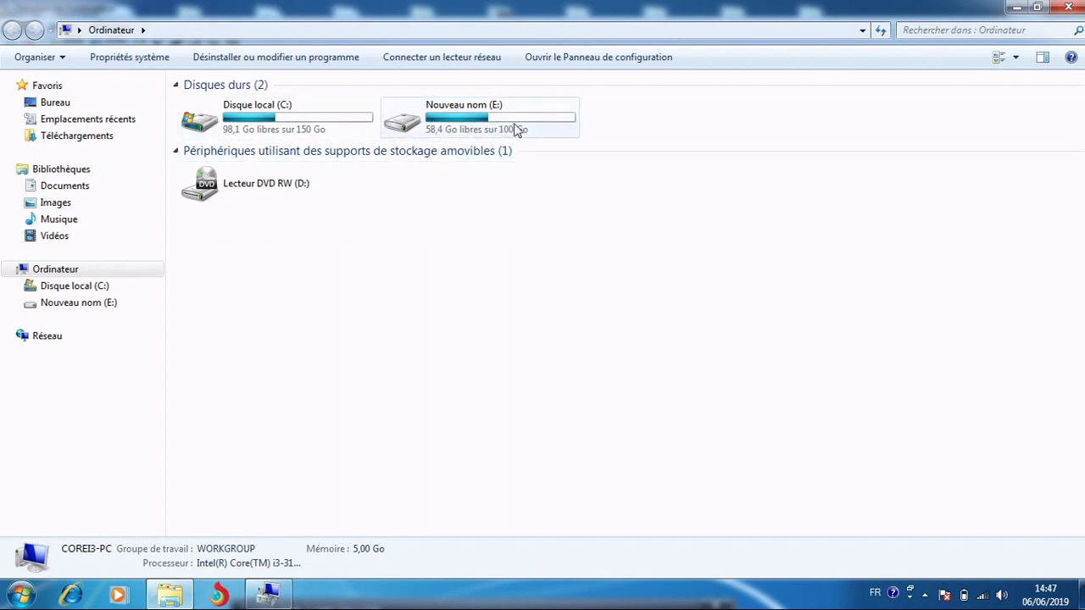
pyautogui.click(1069, 8)
pyautogui.click(1072, 7)
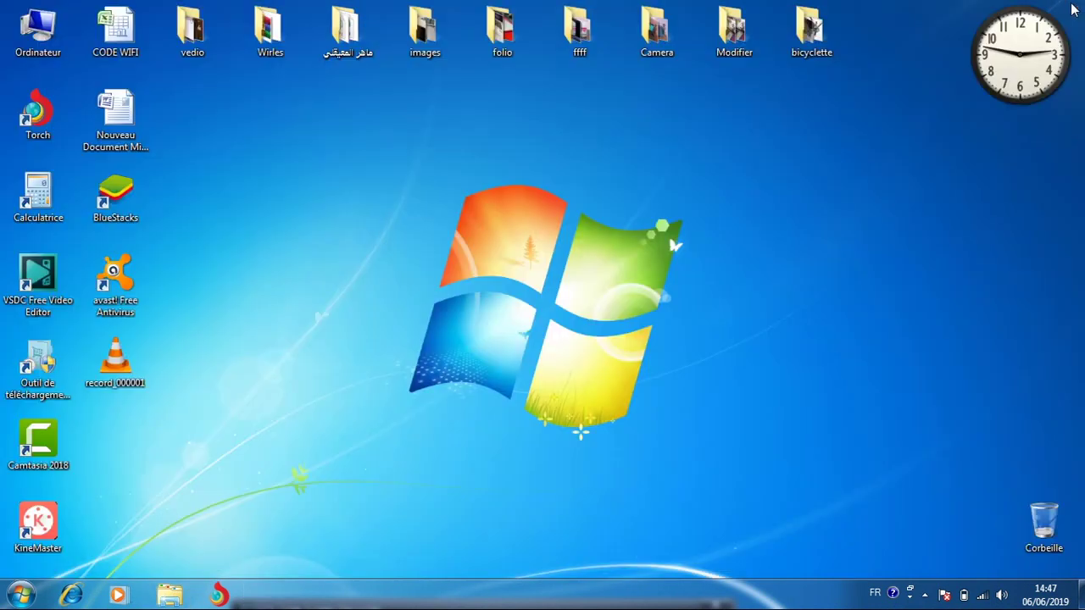
# Reopen Gestion de l'ordinateur for this computer and show Gestion des disques under Stockage in a maximized window.
pyautogui.click(20, 595)
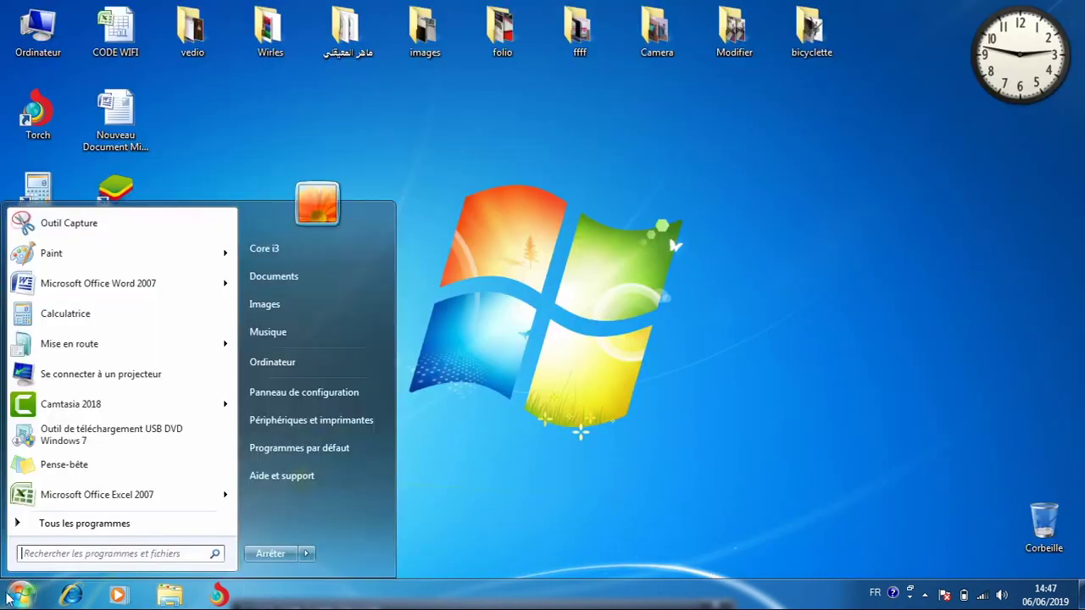
pyautogui.click(309, 365)
pyautogui.rightClick(308, 372)
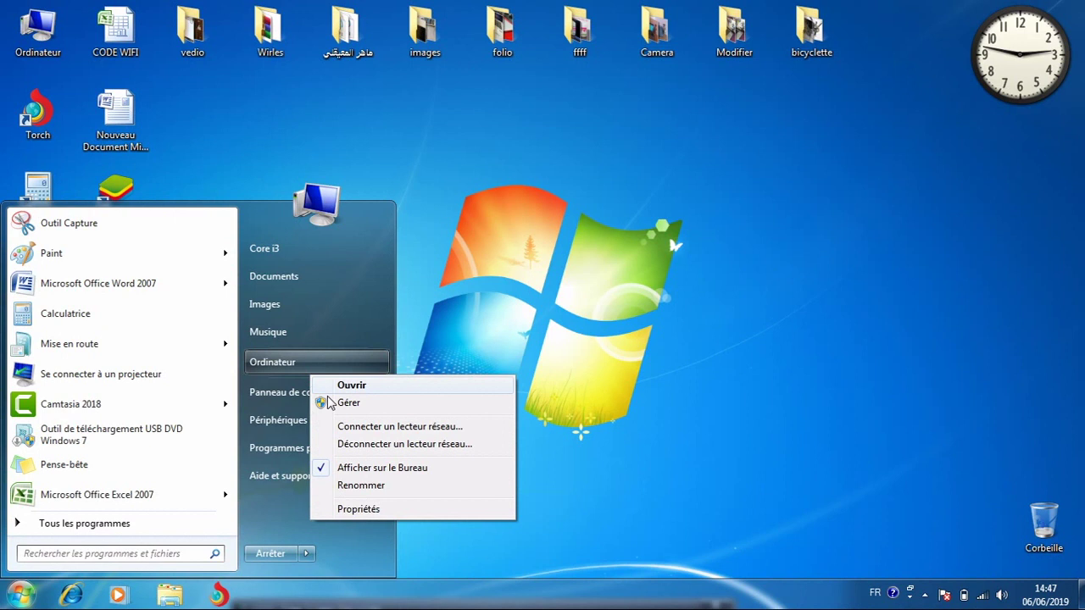
pyautogui.click(339, 405)
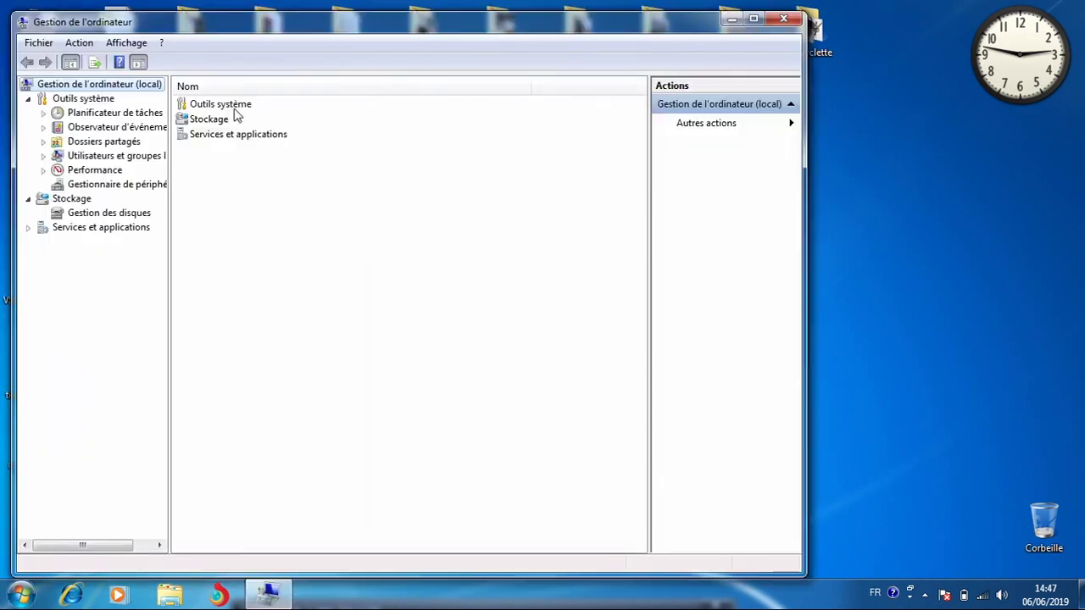
pyautogui.click(226, 119)
pyautogui.doubleClick(226, 120)
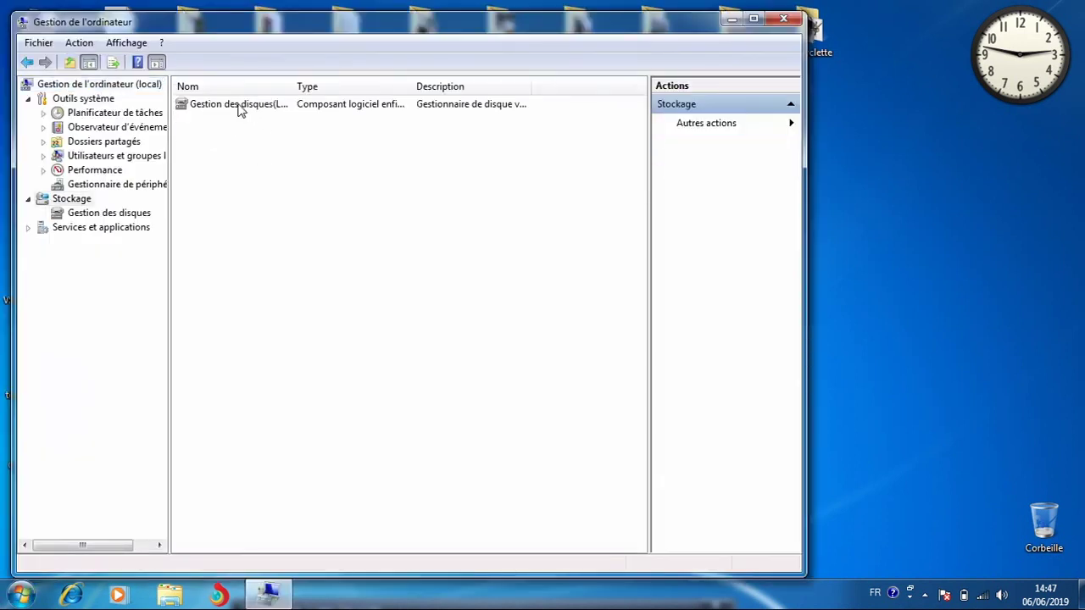
pyautogui.doubleClick(245, 107)
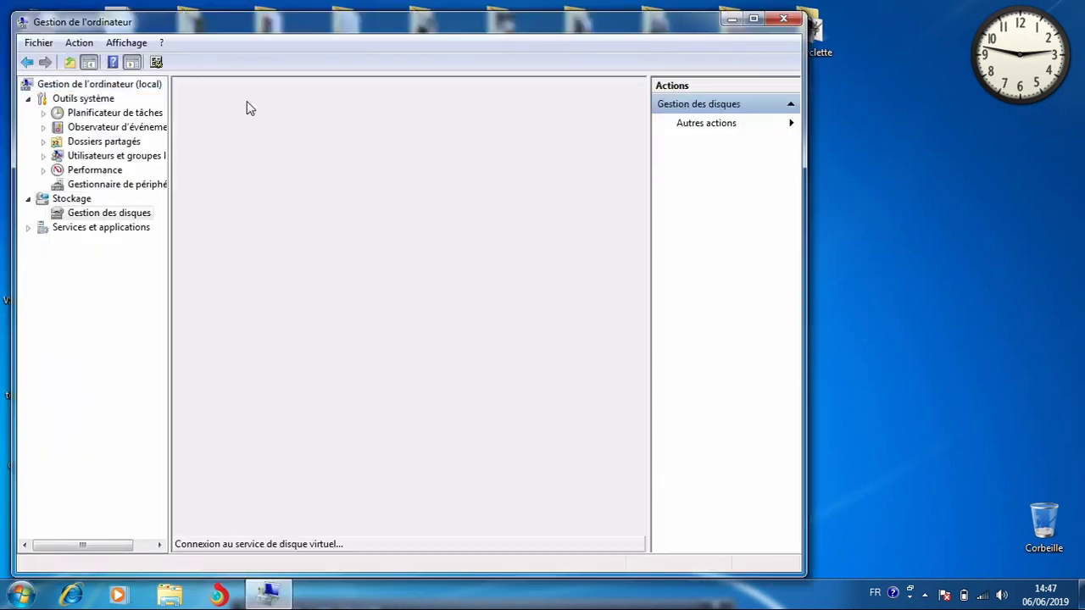
pyautogui.click(753, 18)
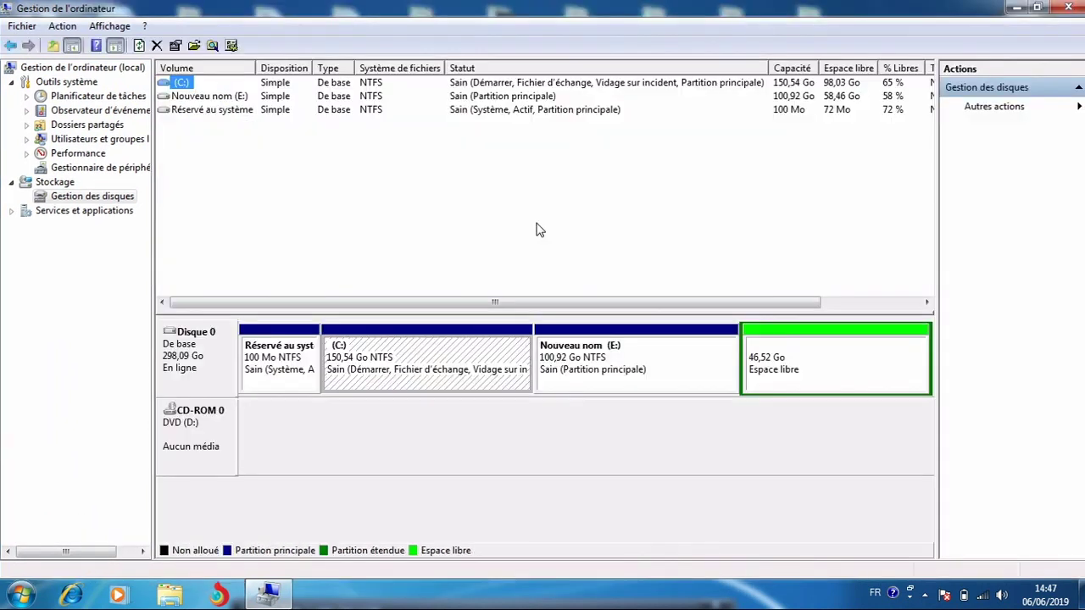
# Delete the free-space partition beside the E: volume on Disque 0 to turn it into unallocated space.
pyautogui.click(768, 378)
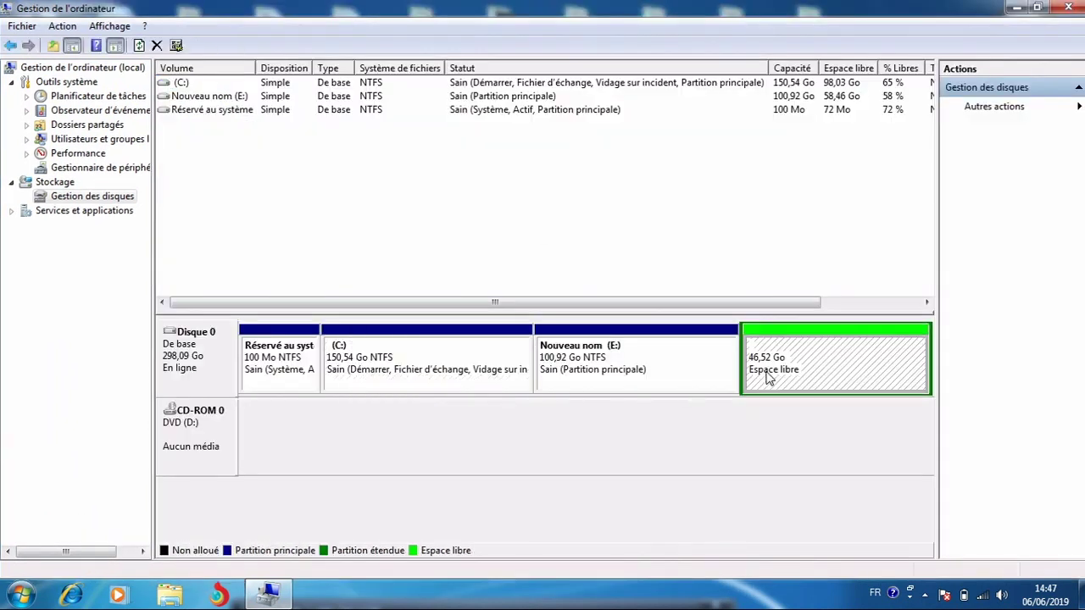
pyautogui.rightClick(768, 378)
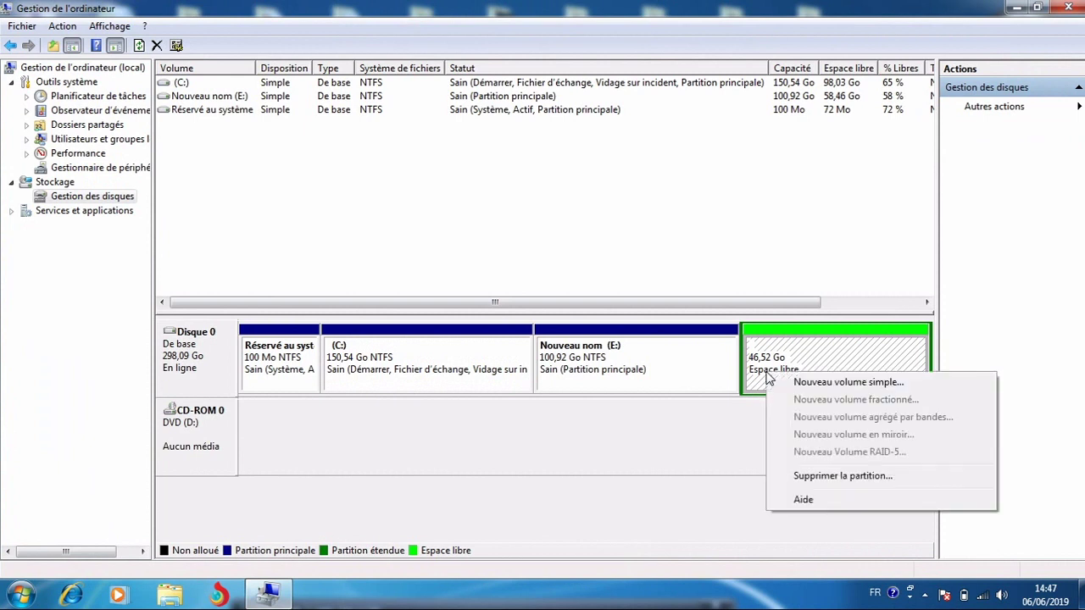
pyautogui.click(816, 477)
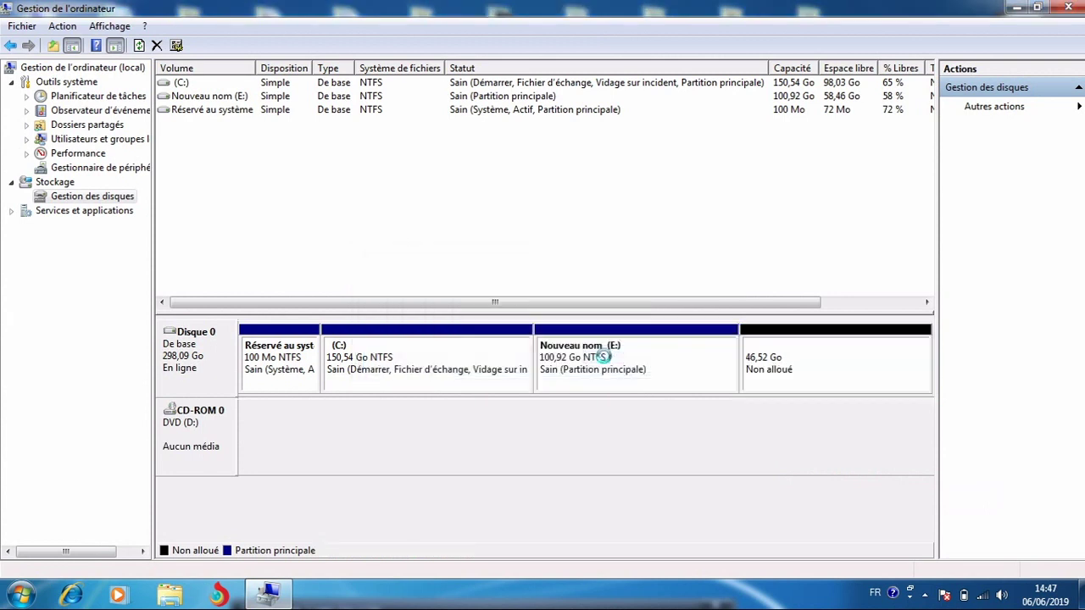
pyautogui.rightClick(808, 361)
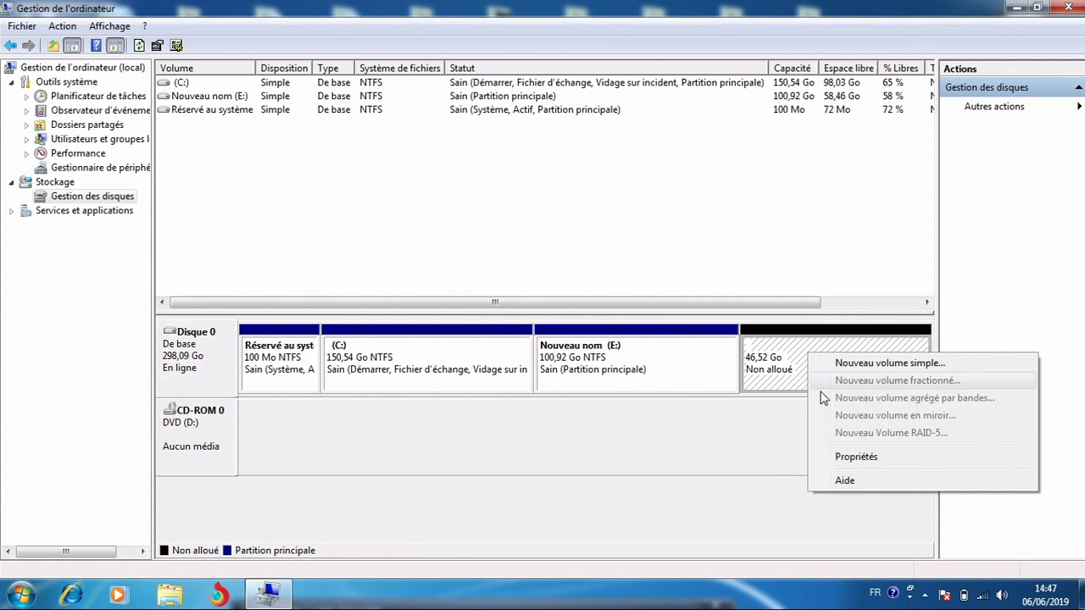
pyautogui.click(694, 455)
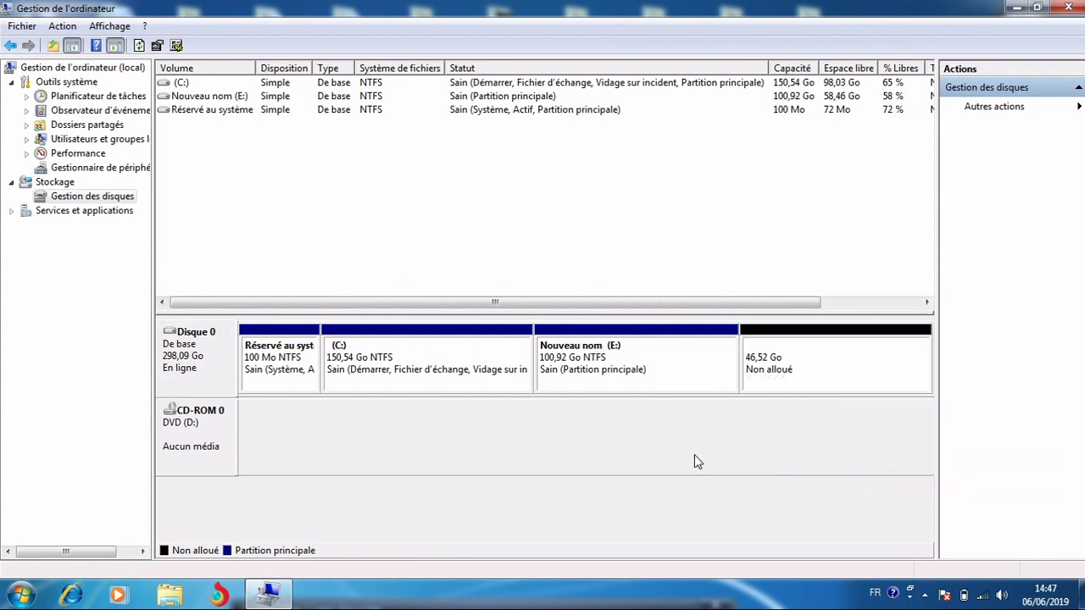
# Extend the Nouveau nom (E:) volume with the full 47638 MB of unallocated space on Disque 0.
pyautogui.rightClick(625, 356)
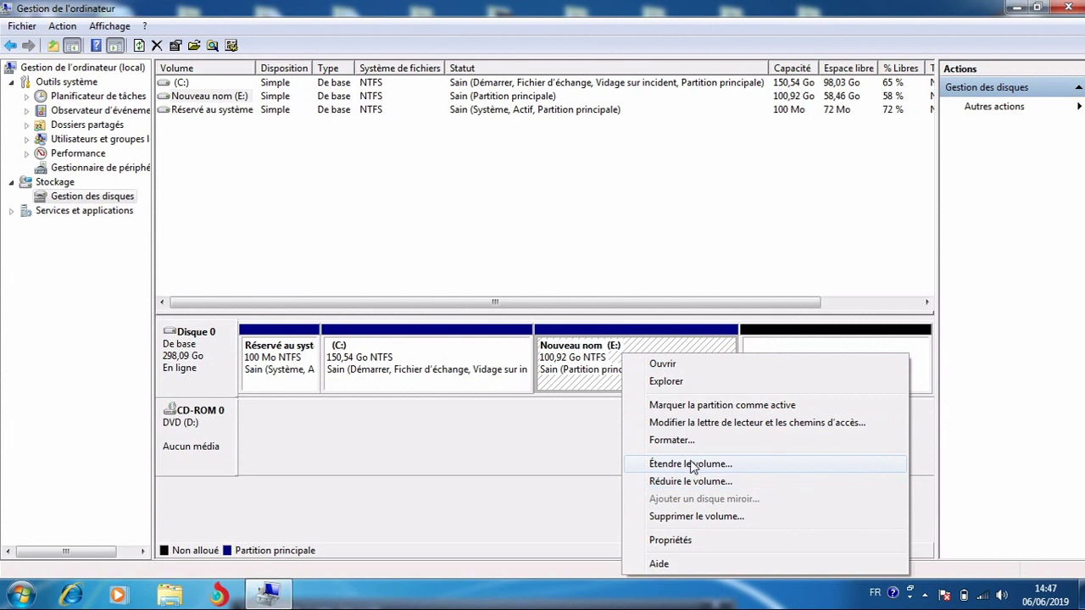
pyautogui.click(668, 464)
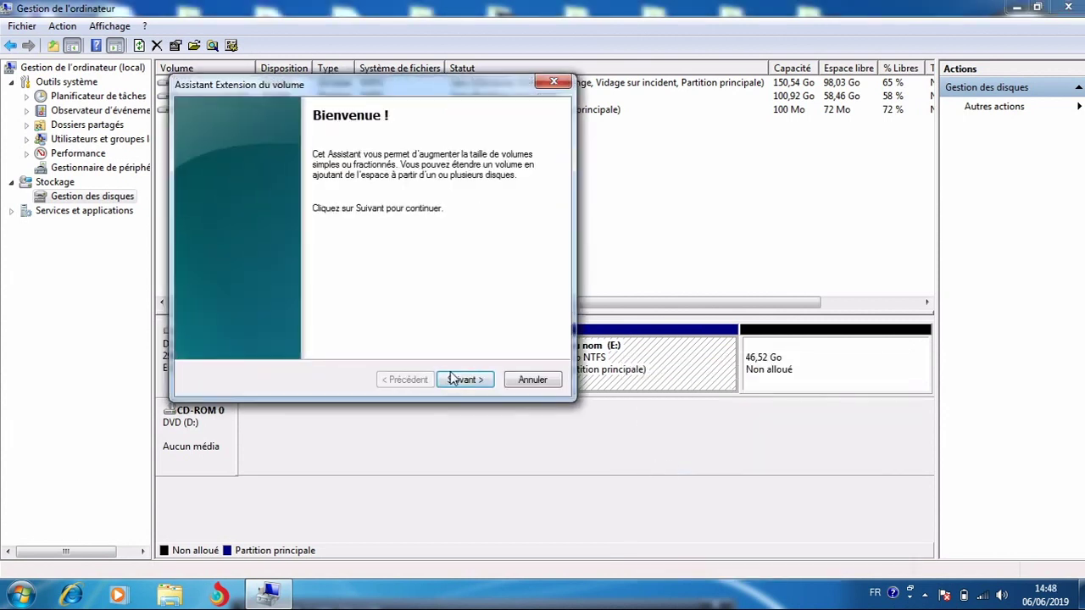
pyautogui.click(453, 379)
pyautogui.click(455, 381)
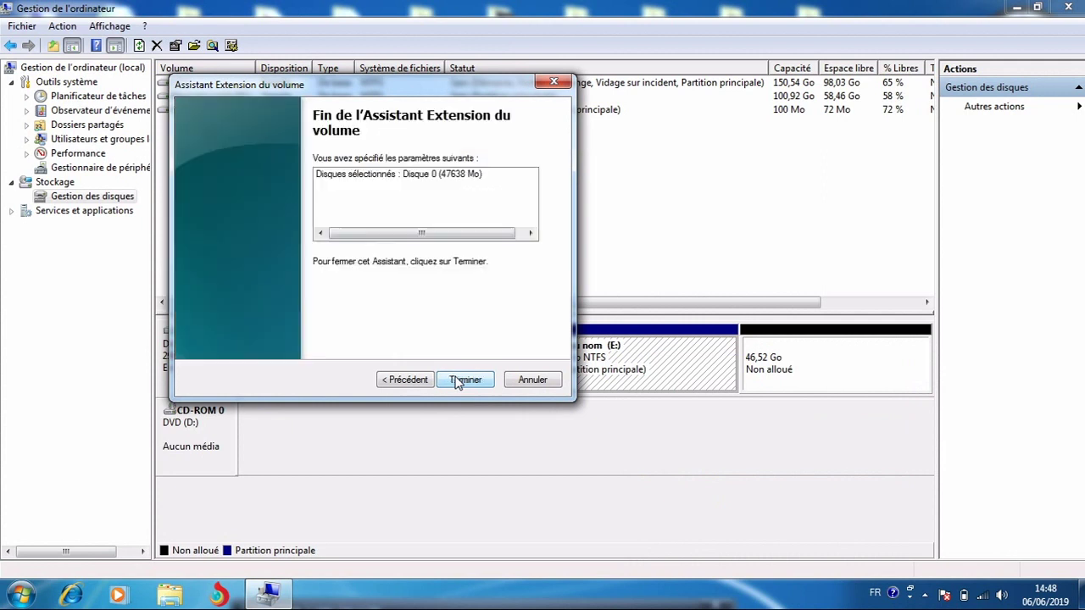
pyautogui.click(457, 378)
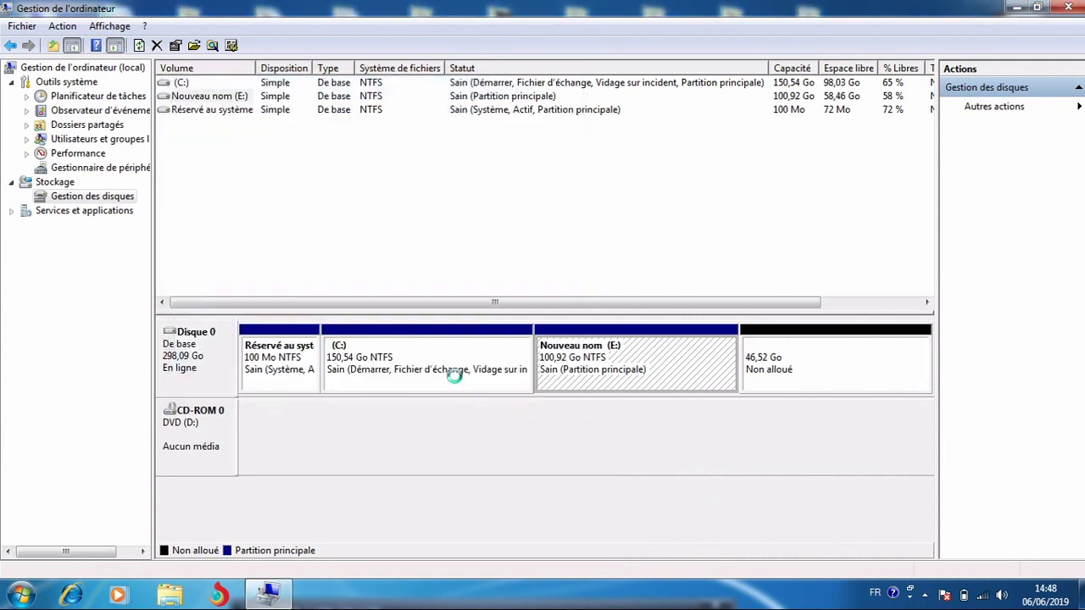
pyautogui.click(714, 365)
pyautogui.rightClick(713, 367)
pyautogui.click(600, 451)
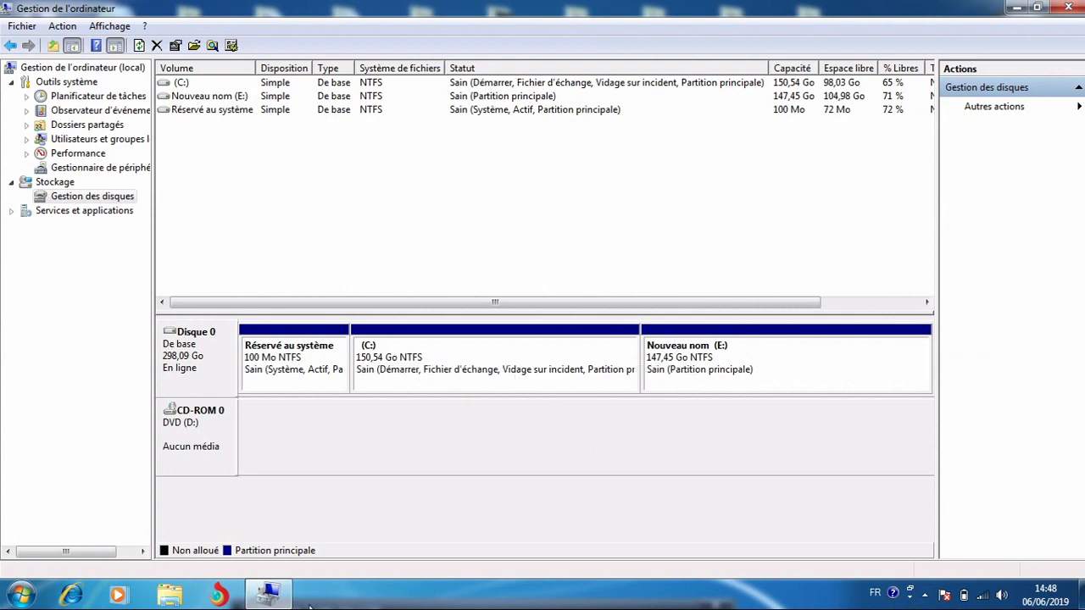
# Compare the sizes of the C: and E: drives in the Ordinateur window and return to Gestion des disques.
pyautogui.click(21, 595)
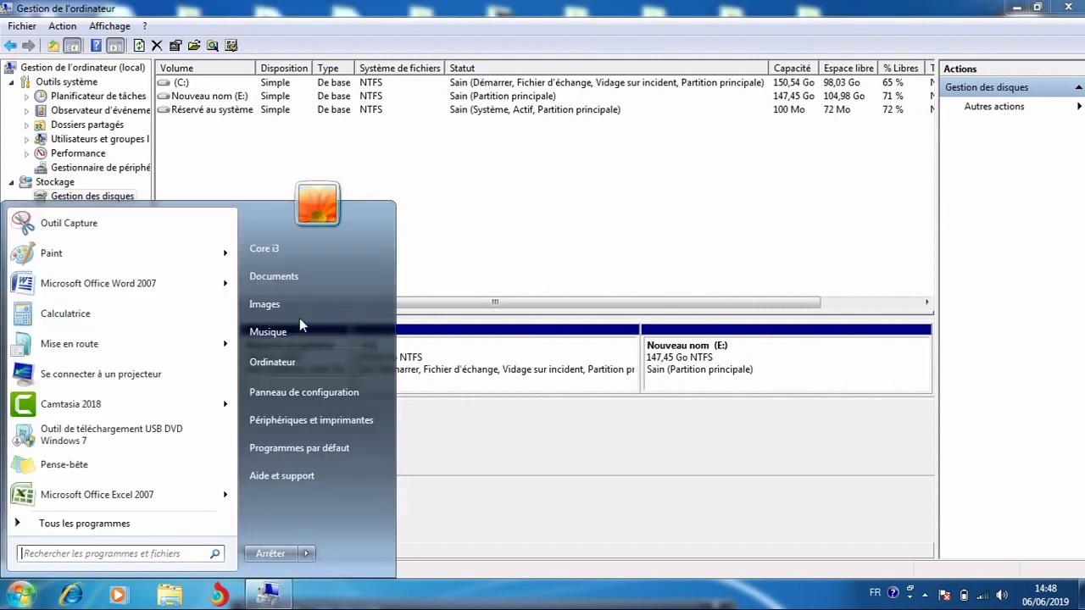
pyautogui.click(299, 355)
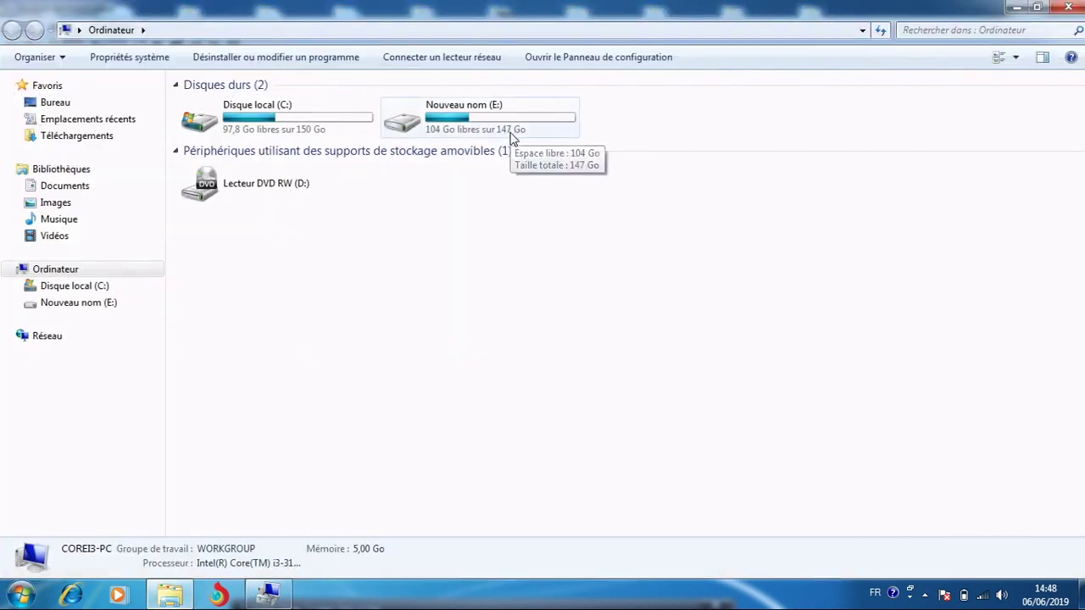
pyautogui.click(289, 140)
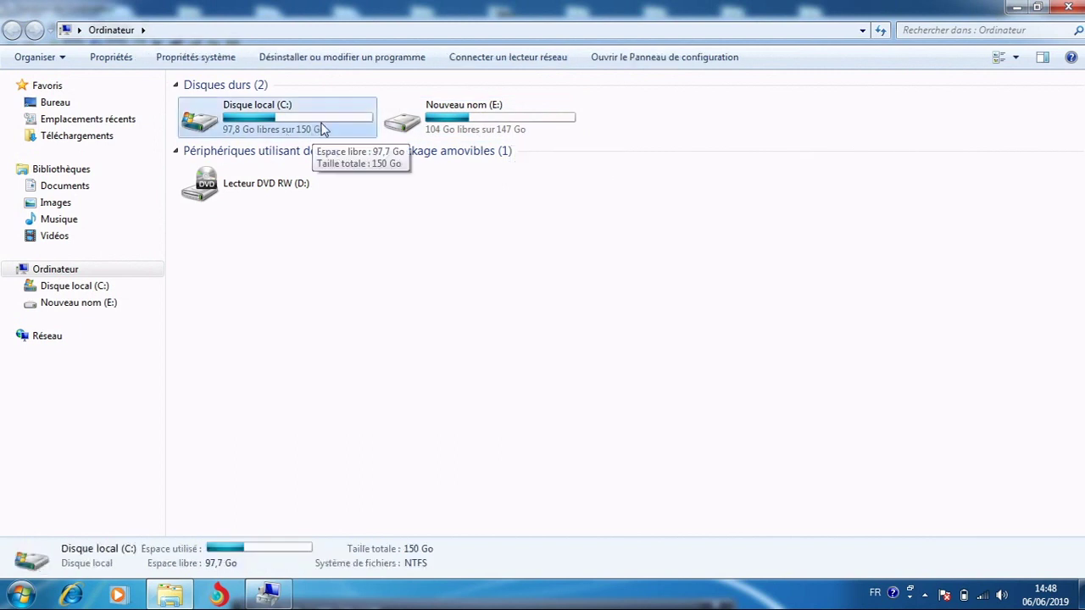
pyautogui.click(494, 125)
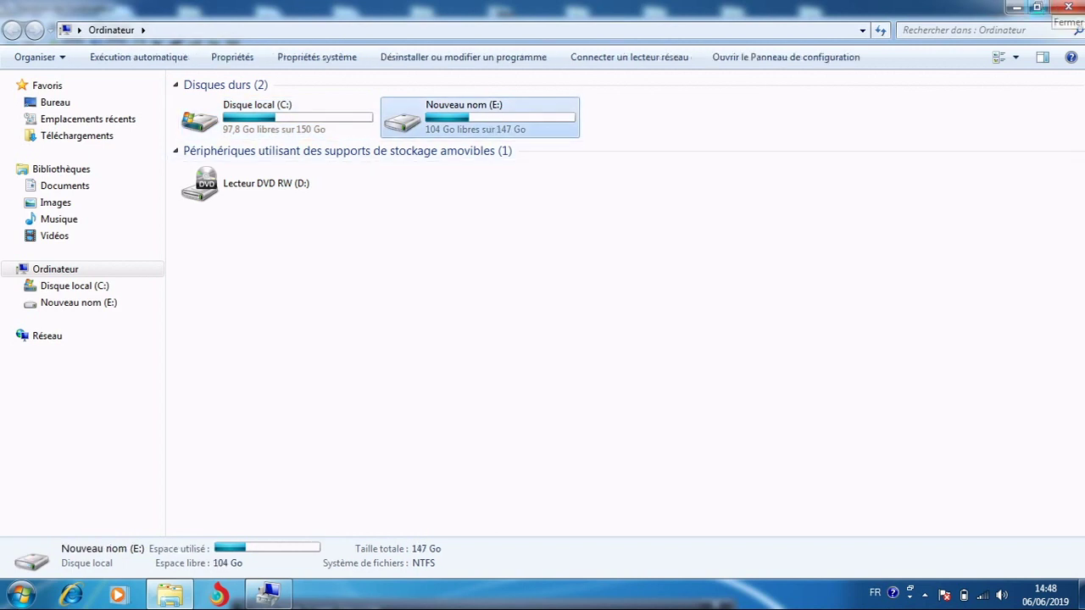
pyautogui.click(736, 218)
pyautogui.click(1017, 8)
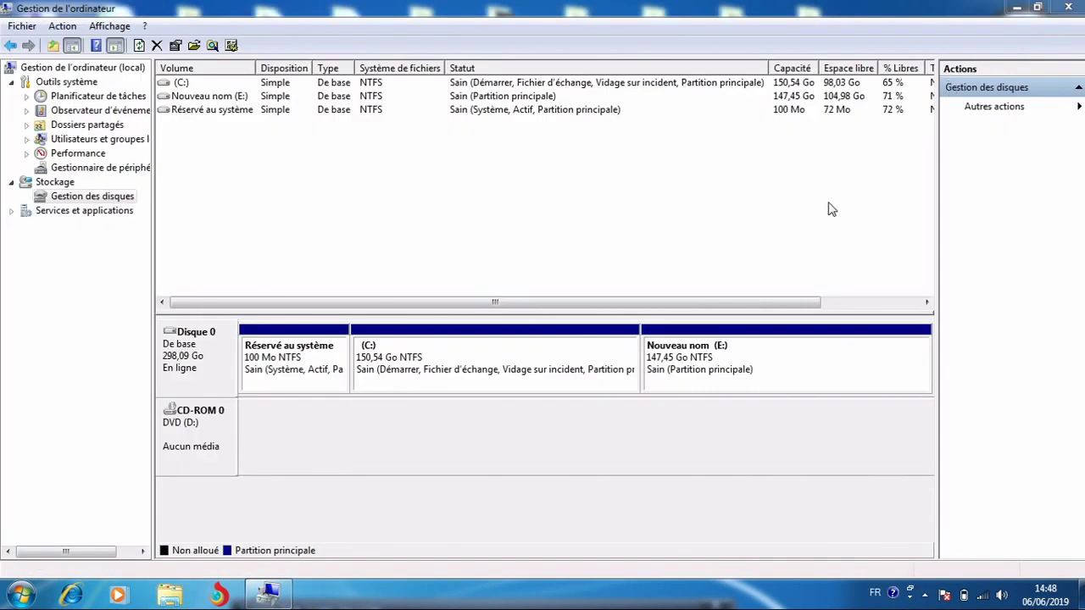
# Close the Gestion de l'ordinateur window and bring up the screen recorder from the hidden notification icons.
pyautogui.click(719, 365)
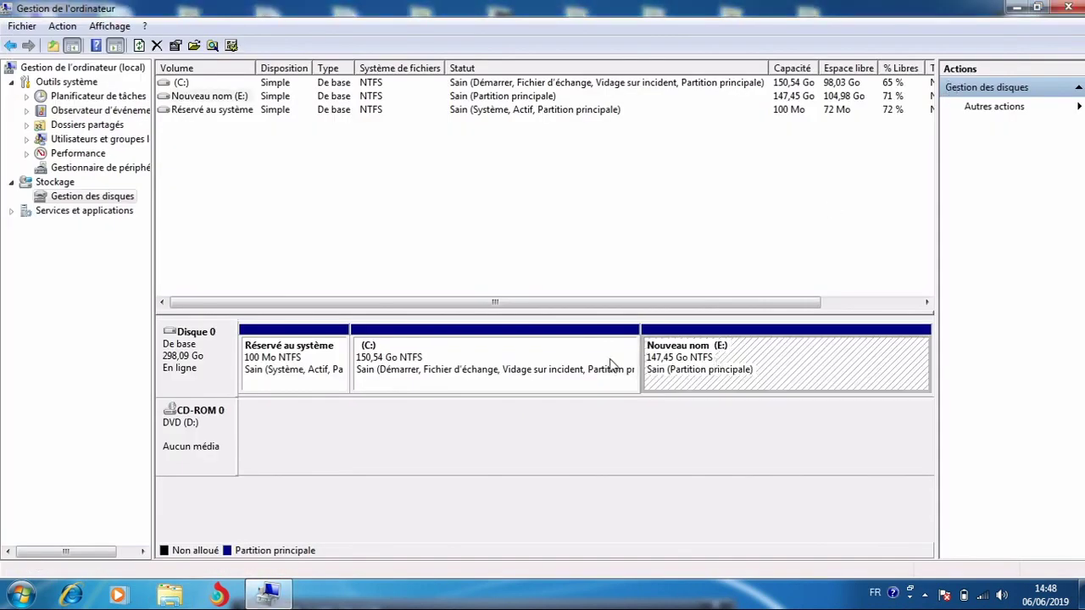
pyautogui.click(610, 364)
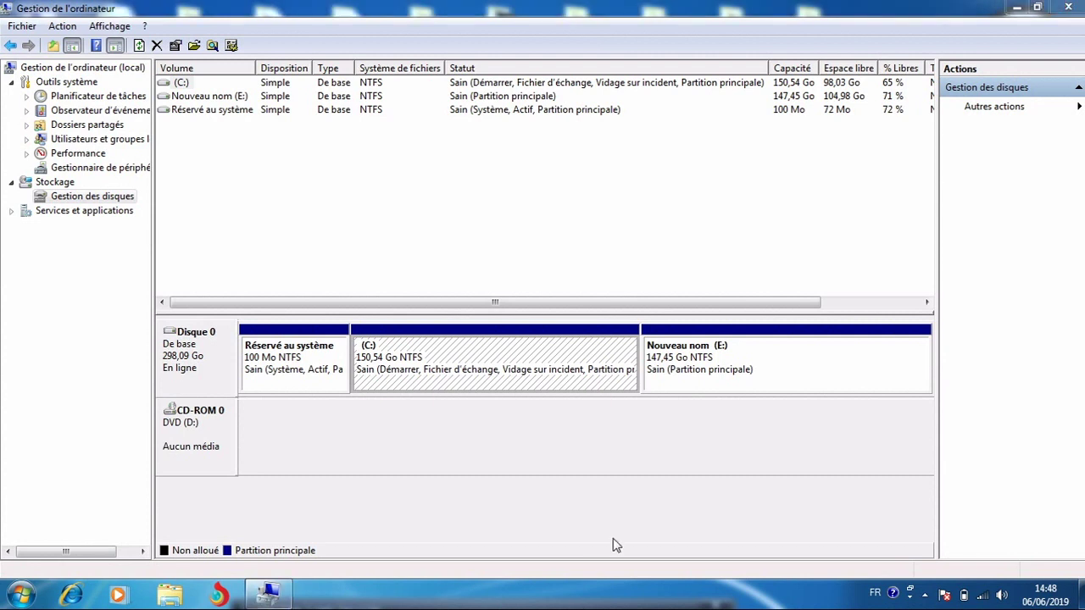
pyautogui.click(1068, 7)
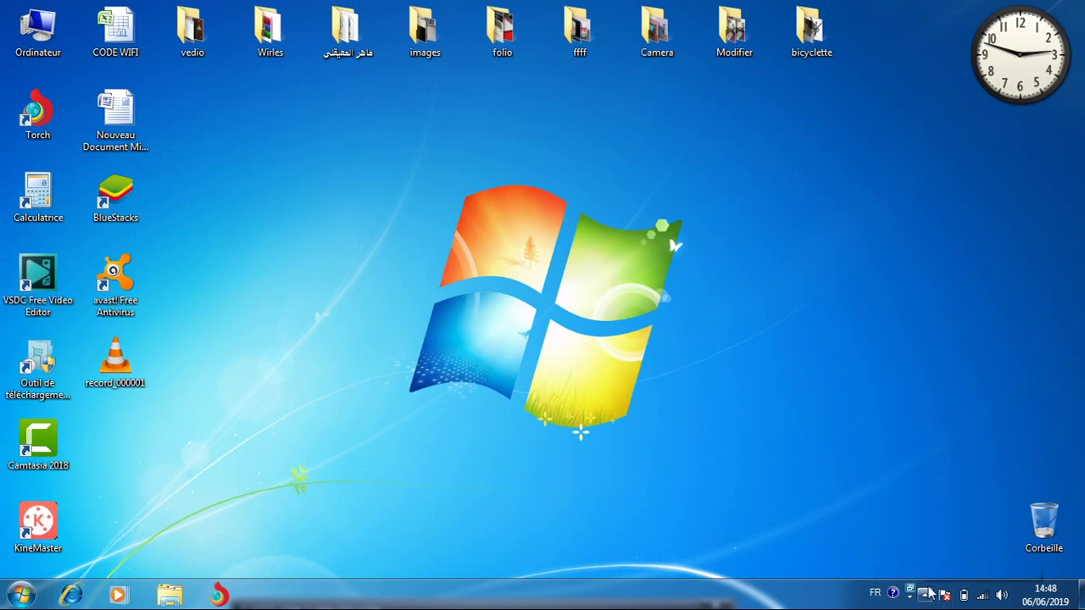
pyautogui.click(924, 594)
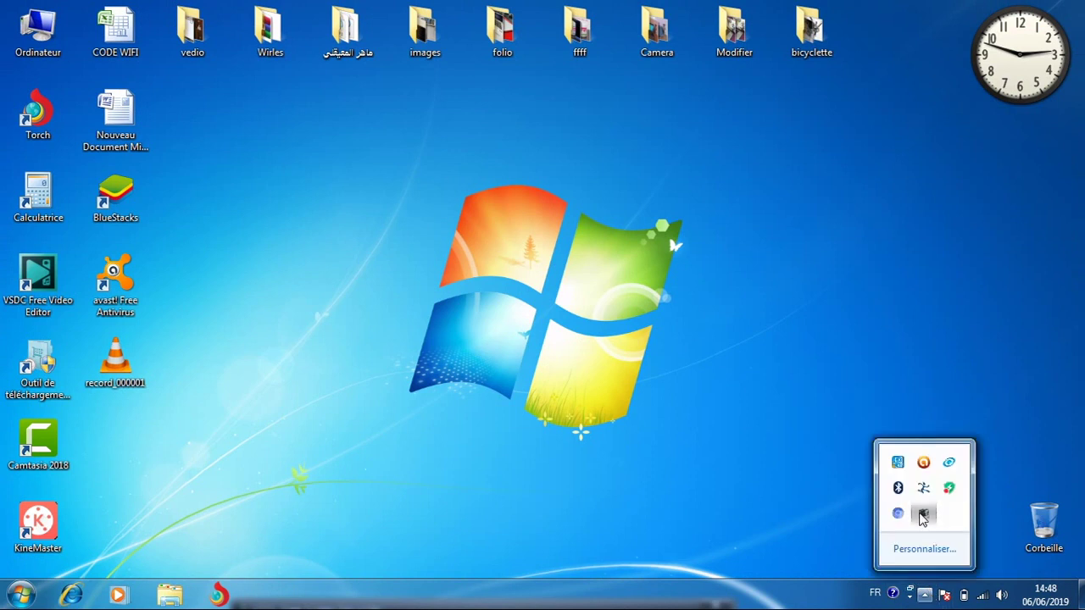
pyautogui.click(923, 514)
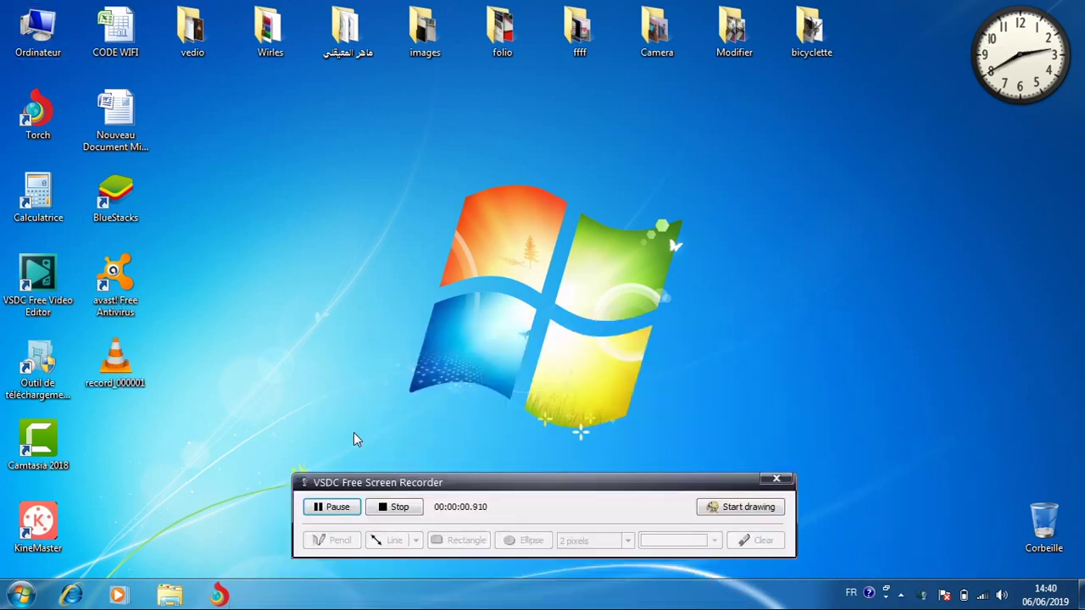
# Clear the recorder window off the desktop and check the C: and E: drive sizes in Ordinateur, closing it when done.
pyautogui.moveTo(528, 487); pyautogui.dragTo(466, 609)
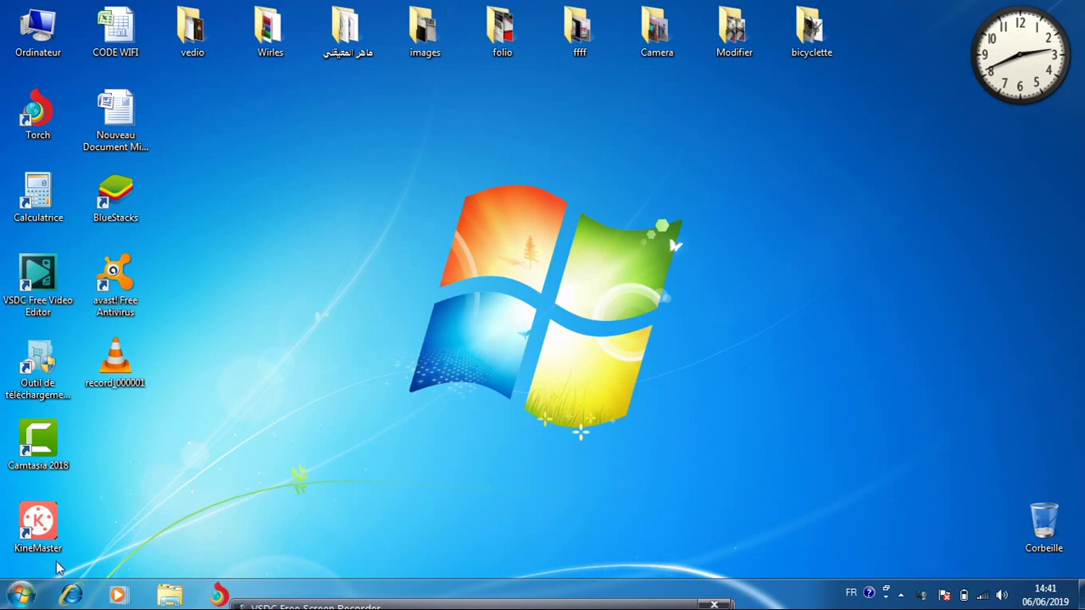
pyautogui.click(20, 595)
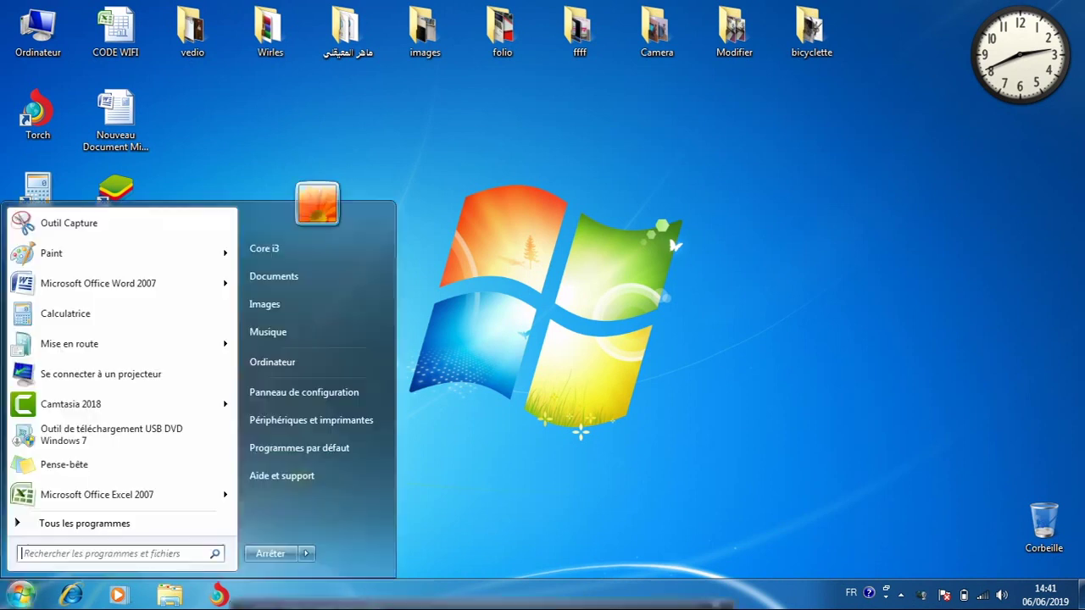
pyautogui.click(306, 365)
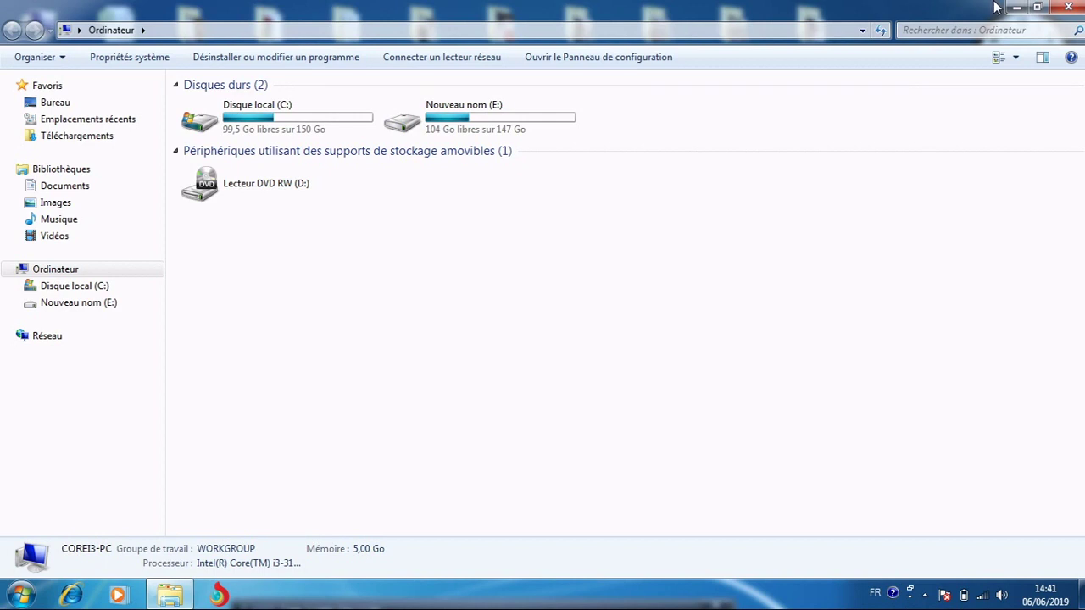
pyautogui.click(1069, 7)
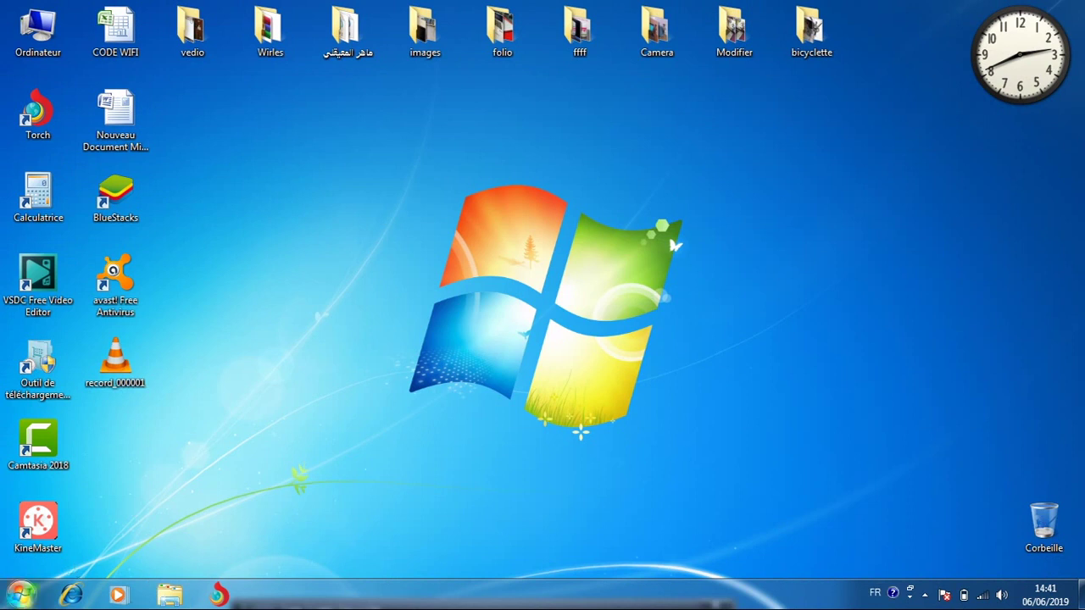
# Open Gestion de l'ordinateur for this computer in a maximized window and display Gestion des disques from Stockage.
pyautogui.click(20, 595)
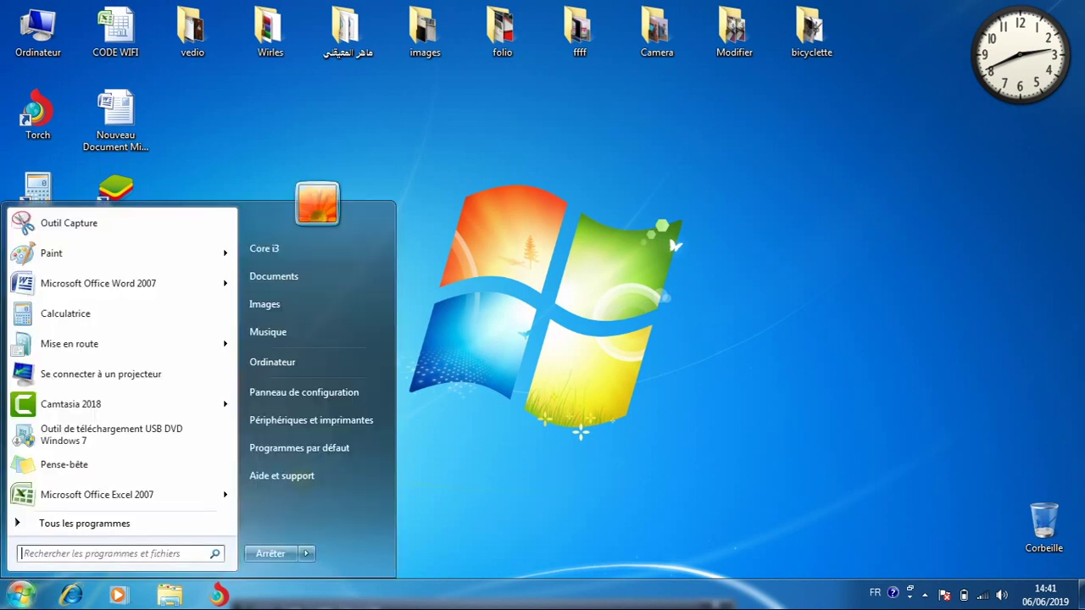
pyautogui.rightClick(281, 367)
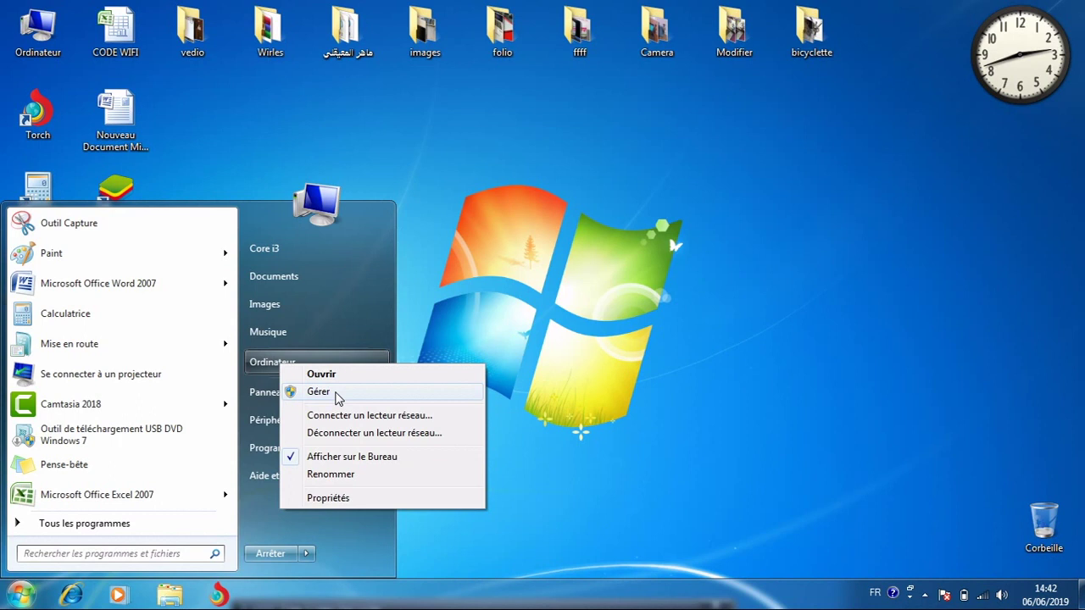
pyautogui.click(336, 392)
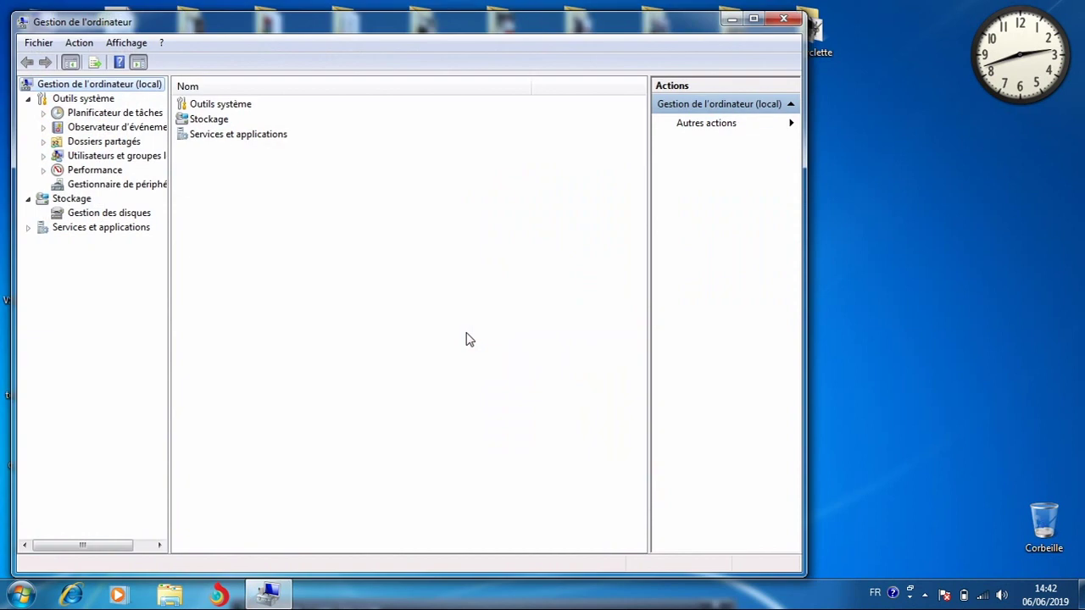
pyautogui.doubleClick(467, 28)
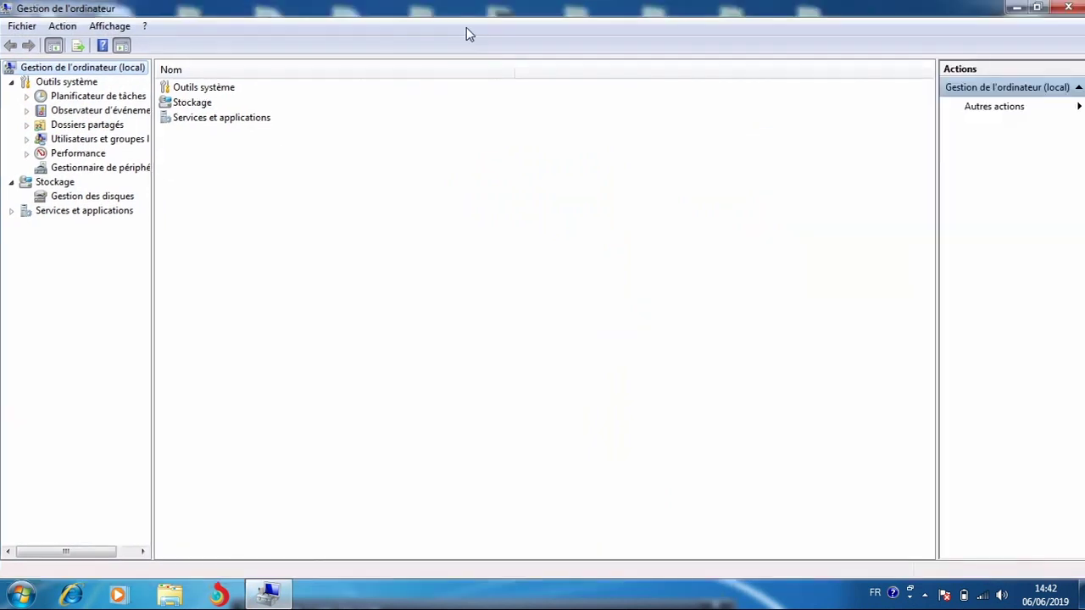
pyautogui.doubleClick(194, 105)
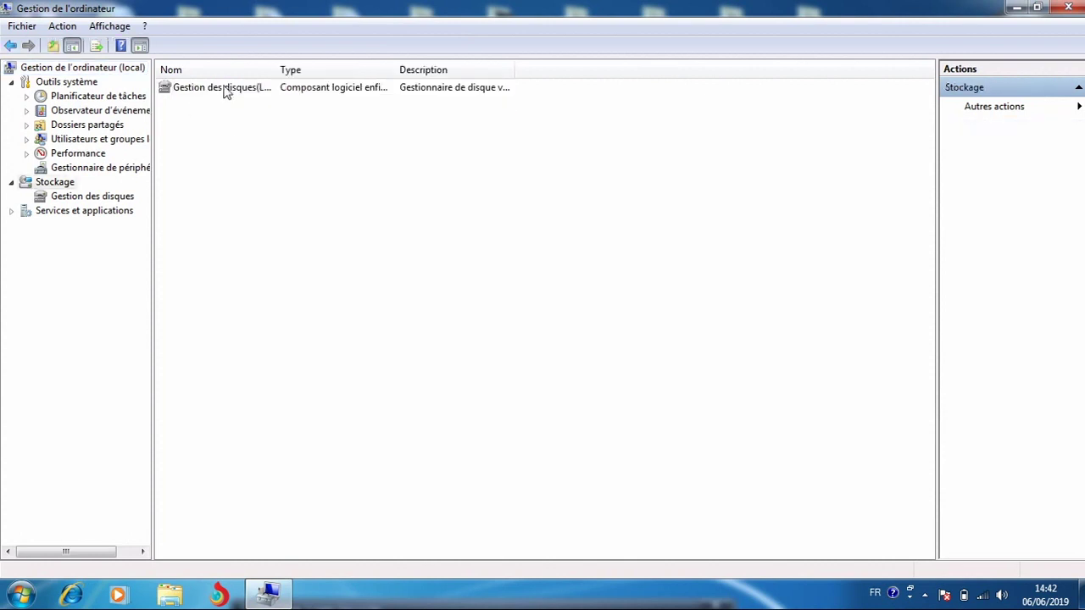
pyautogui.moveTo(279, 68); pyautogui.dragTo(315, 71)
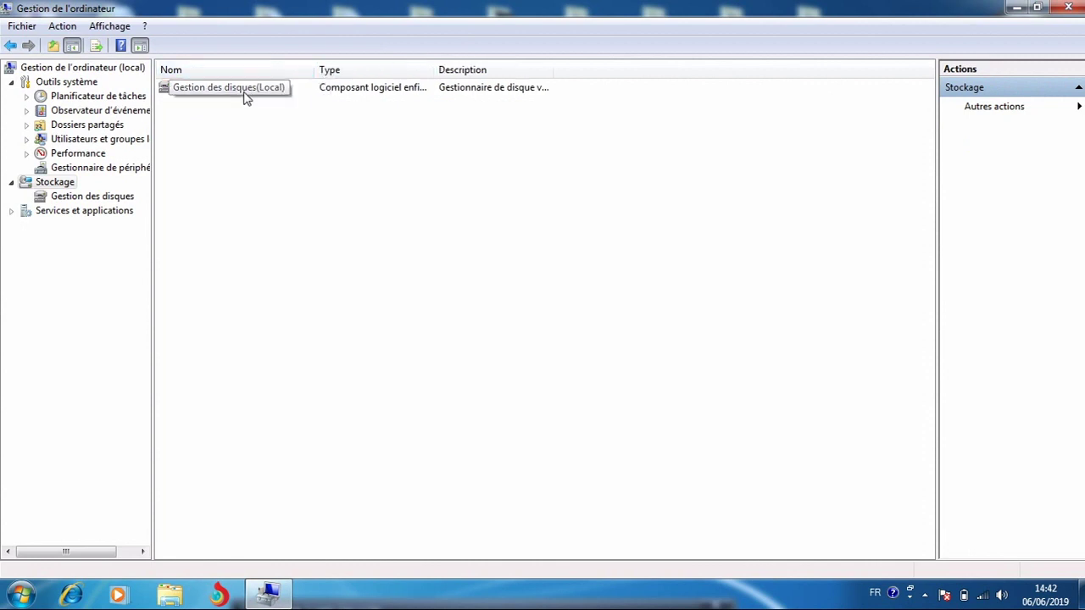
pyautogui.doubleClick(244, 88)
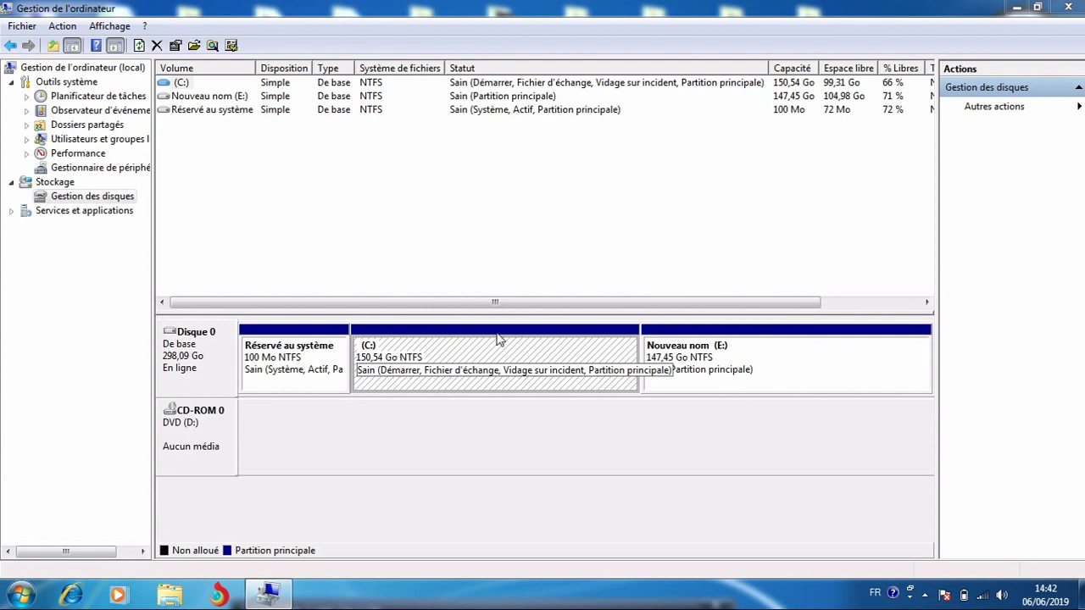
# Compare the C: and E: volumes on Disque 0 with the drives listed in Ordinateur, and return to Gestion des disques.
pyautogui.click(586, 364)
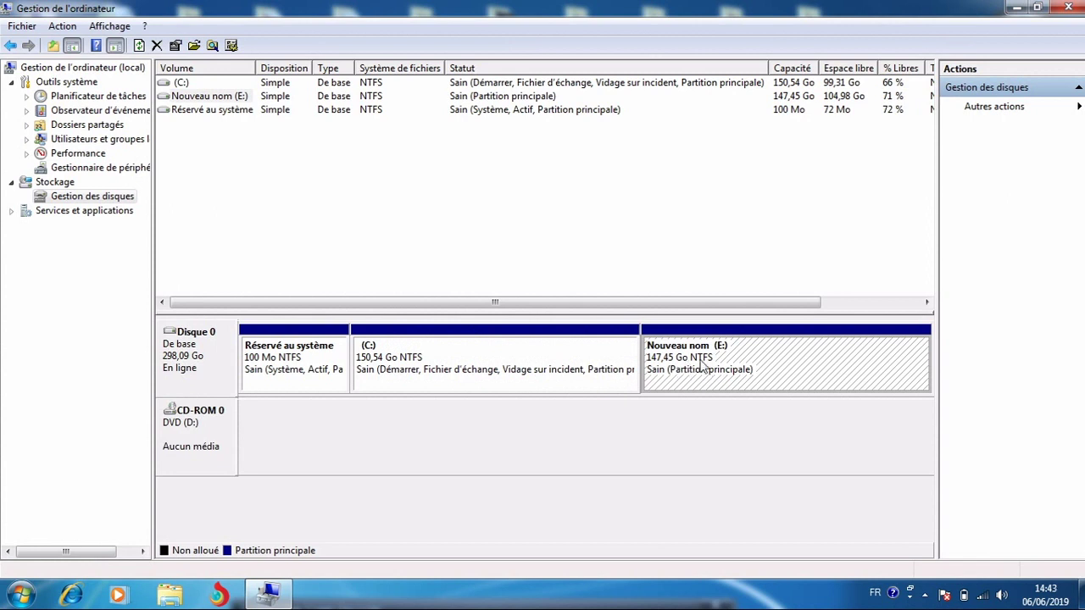
pyautogui.click(589, 363)
pyautogui.click(698, 361)
pyautogui.click(588, 392)
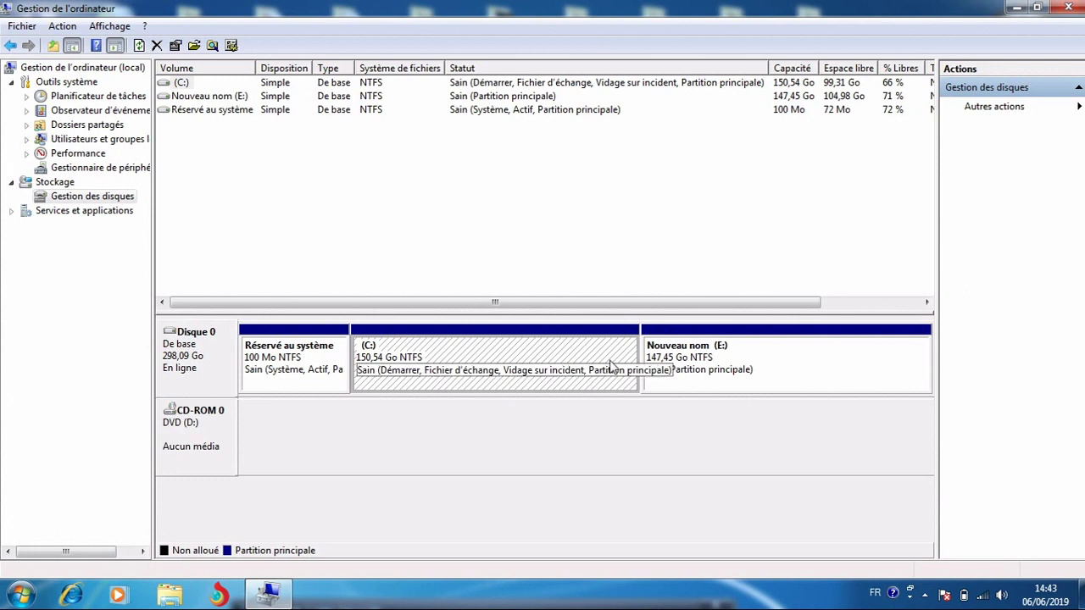
pyautogui.rightClick(552, 361)
pyautogui.click(473, 356)
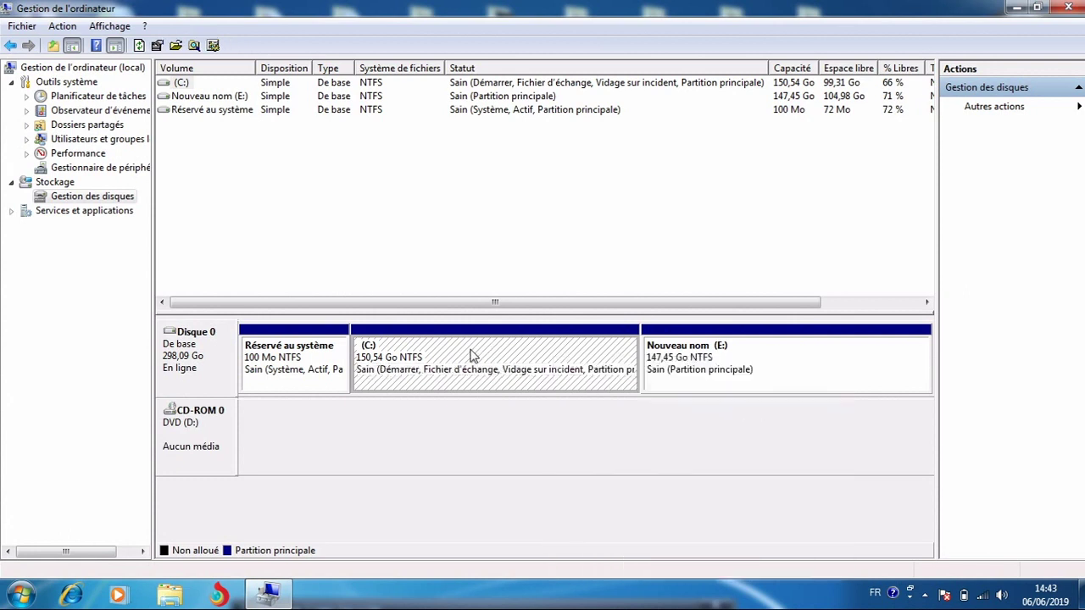
pyautogui.click(5, 595)
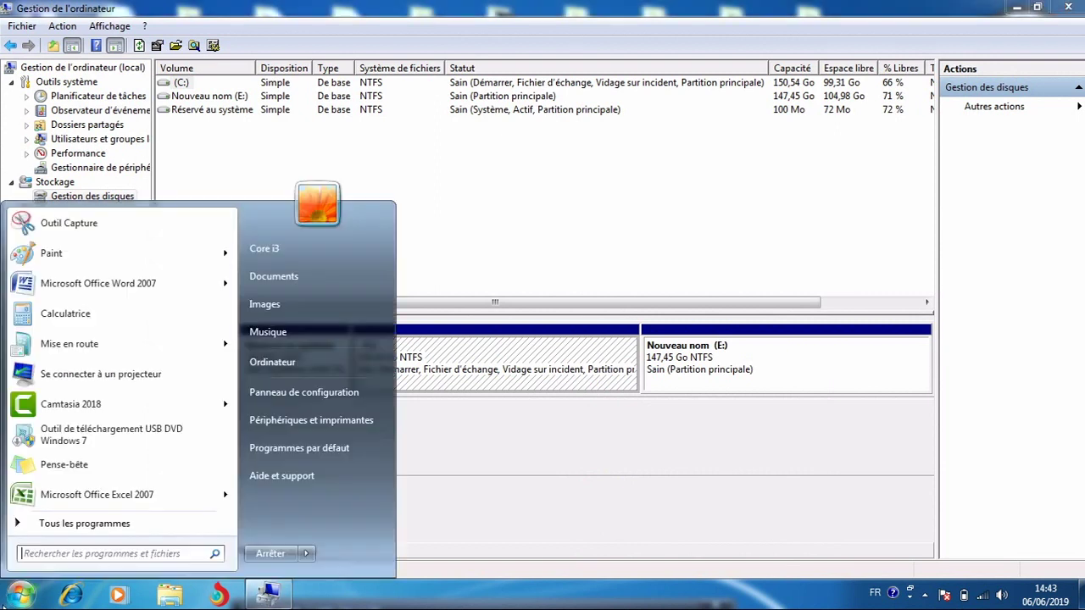
pyautogui.click(297, 369)
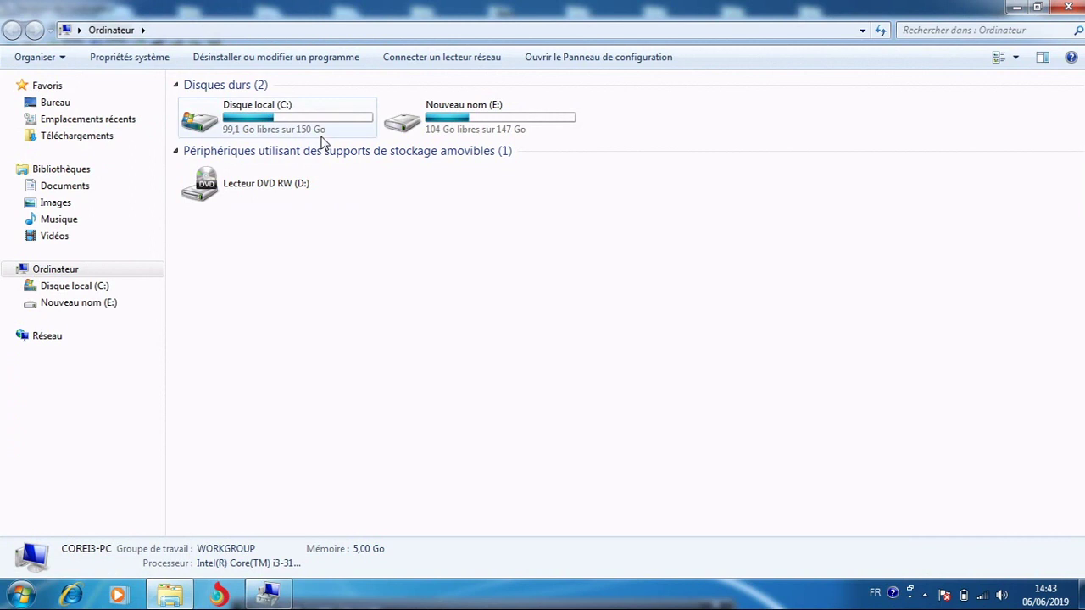
pyautogui.click(1018, 8)
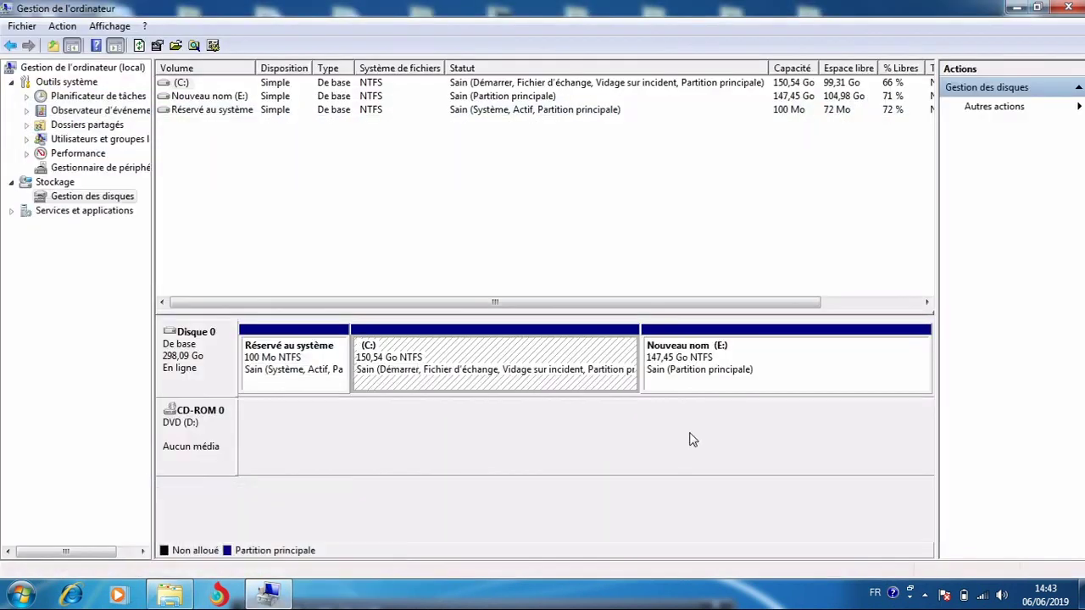
# Shrink the Nouveau nom (E:) volume on Disque 0 by 47638 MB.
pyautogui.click(733, 374)
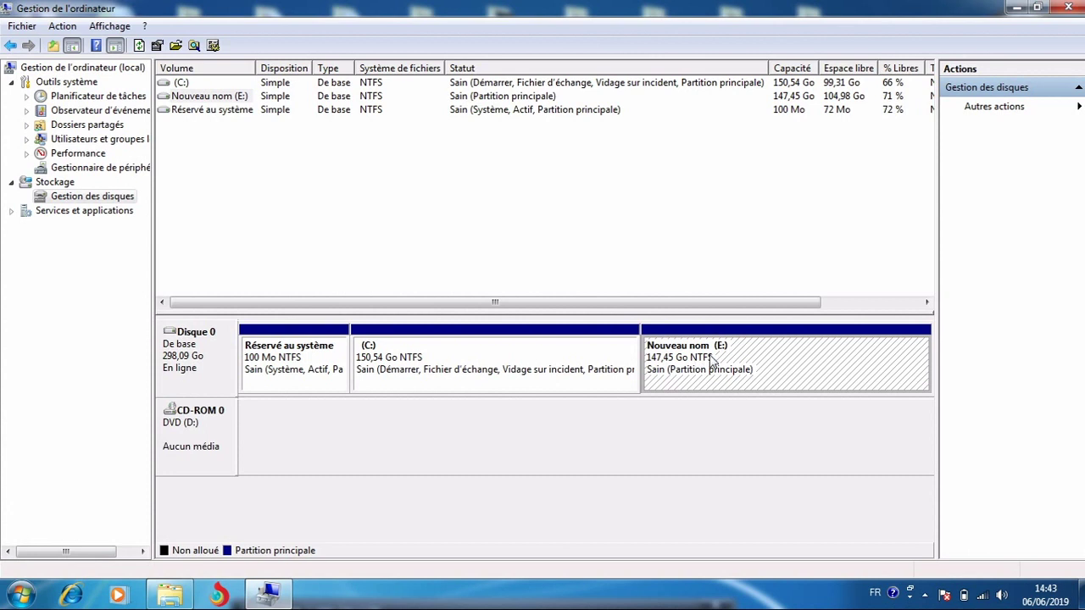
pyautogui.rightClick(712, 363)
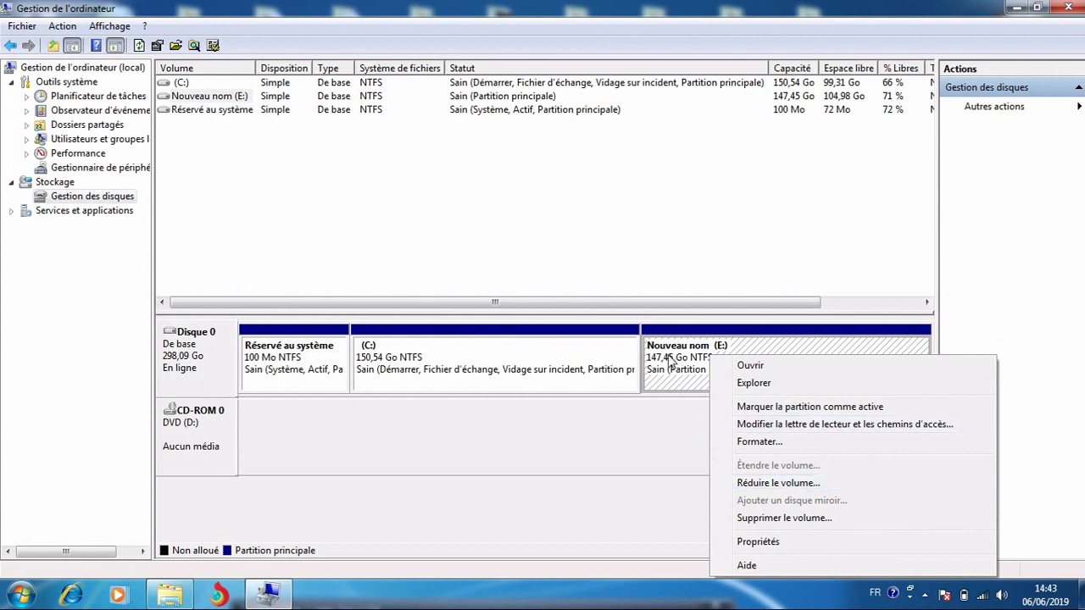
pyautogui.click(765, 483)
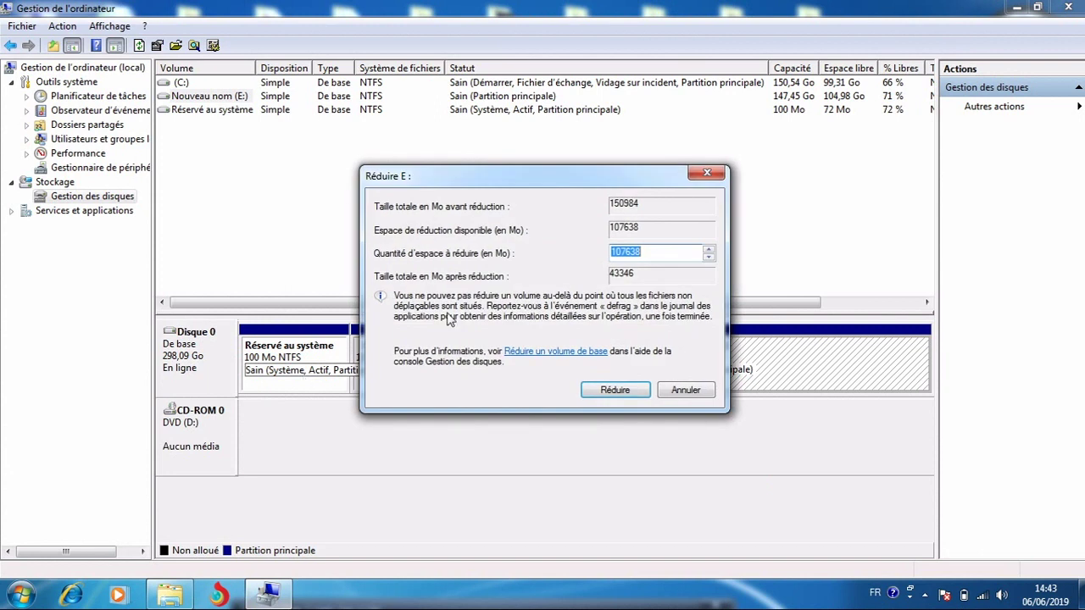
pyautogui.moveTo(571, 180); pyautogui.dragTo(579, 65)
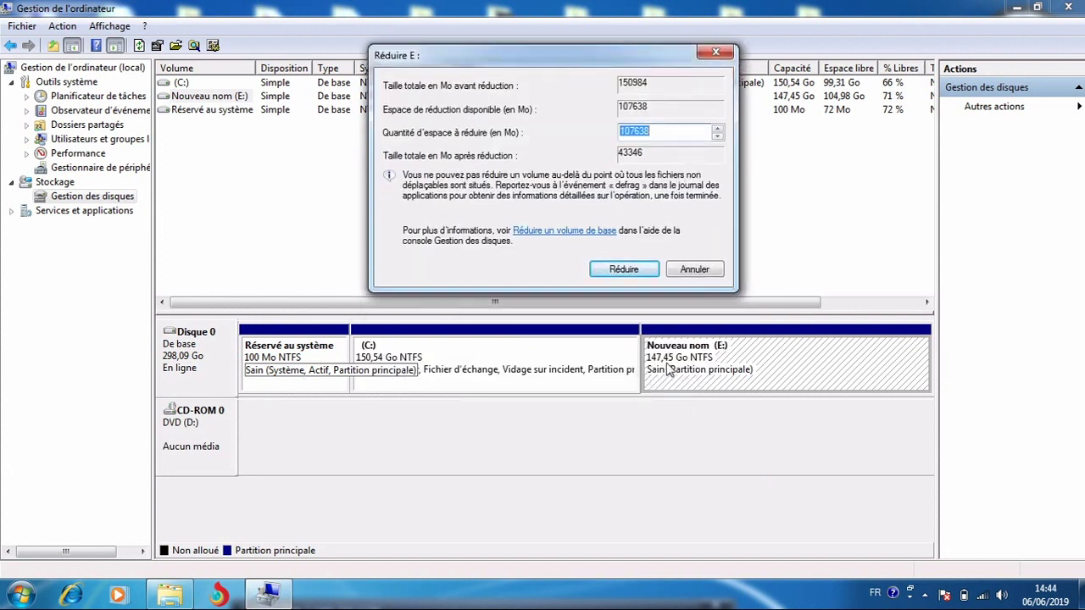
pyautogui.click(636, 133)
pyautogui.moveTo(635, 132); pyautogui.dragTo(619, 131)
pyautogui.write('70')
pyautogui.press('BackSpace')
pyautogui.press('BackSpace')
pyautogui.write('47')
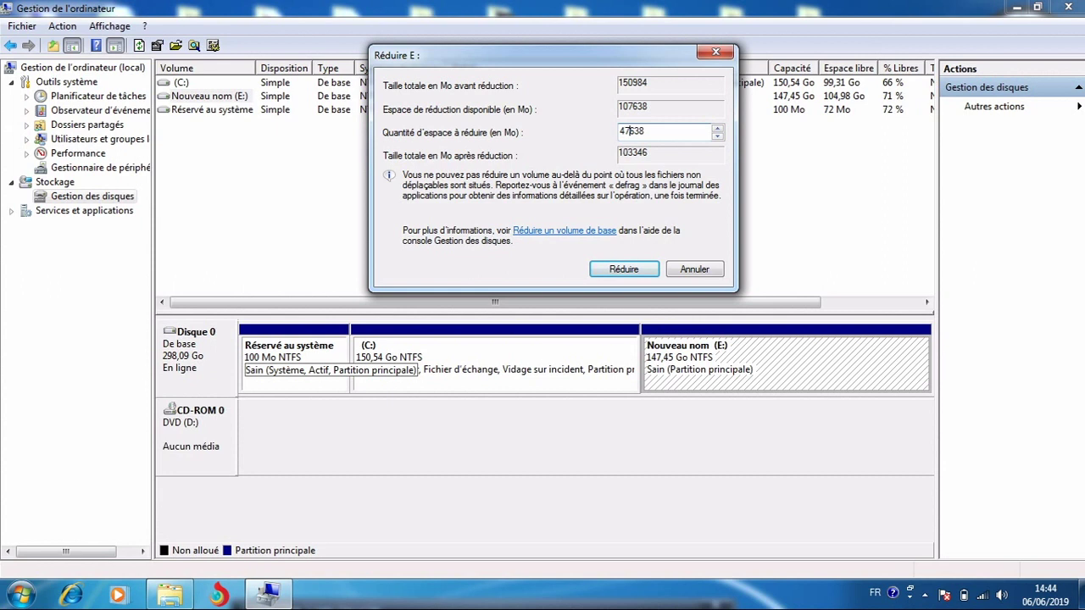
pyautogui.click(624, 270)
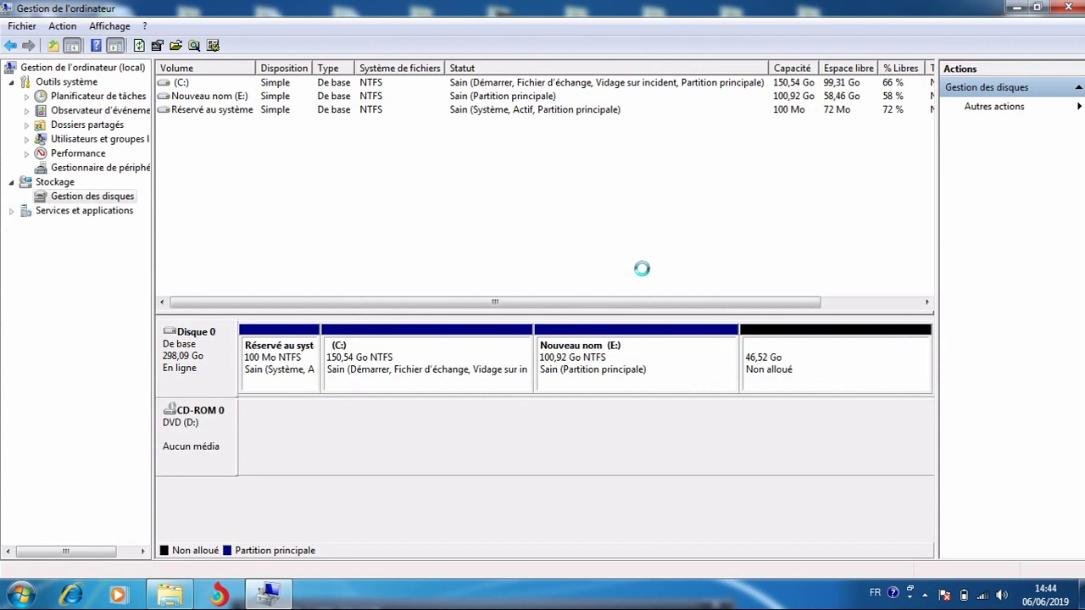
# Examine the E: volume and the unallocated space on Disque 0, and check the refreshed drive sizes in Ordinateur.
pyautogui.click(804, 374)
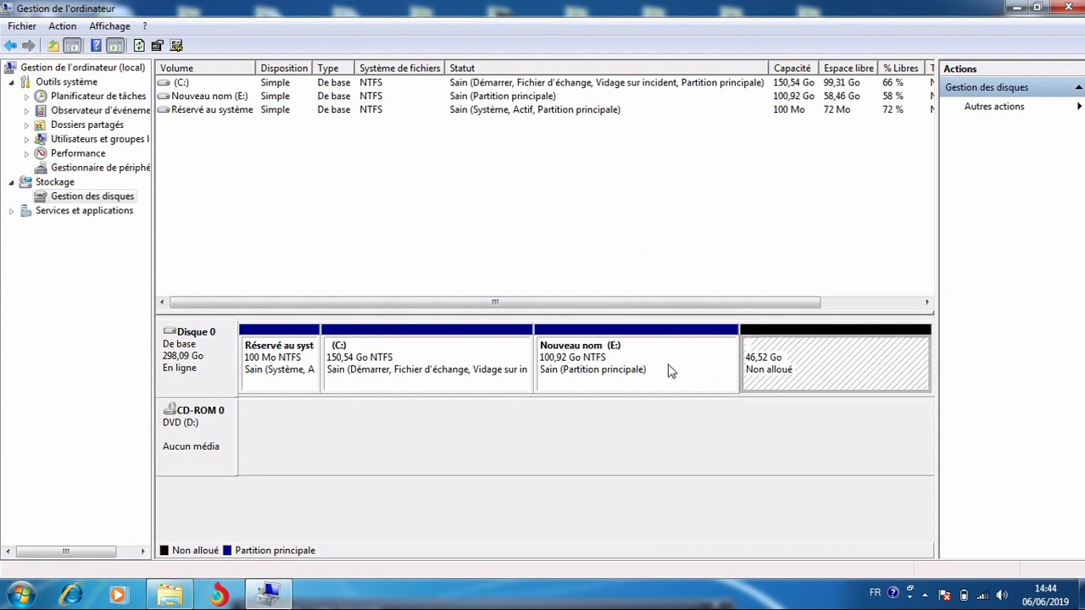
pyautogui.click(612, 366)
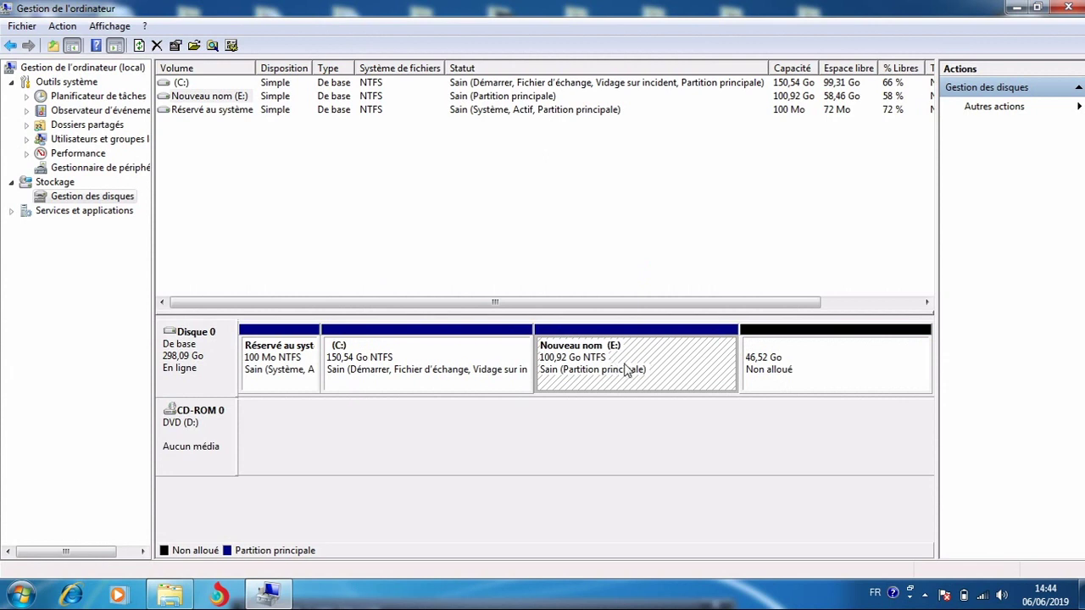
pyautogui.click(785, 366)
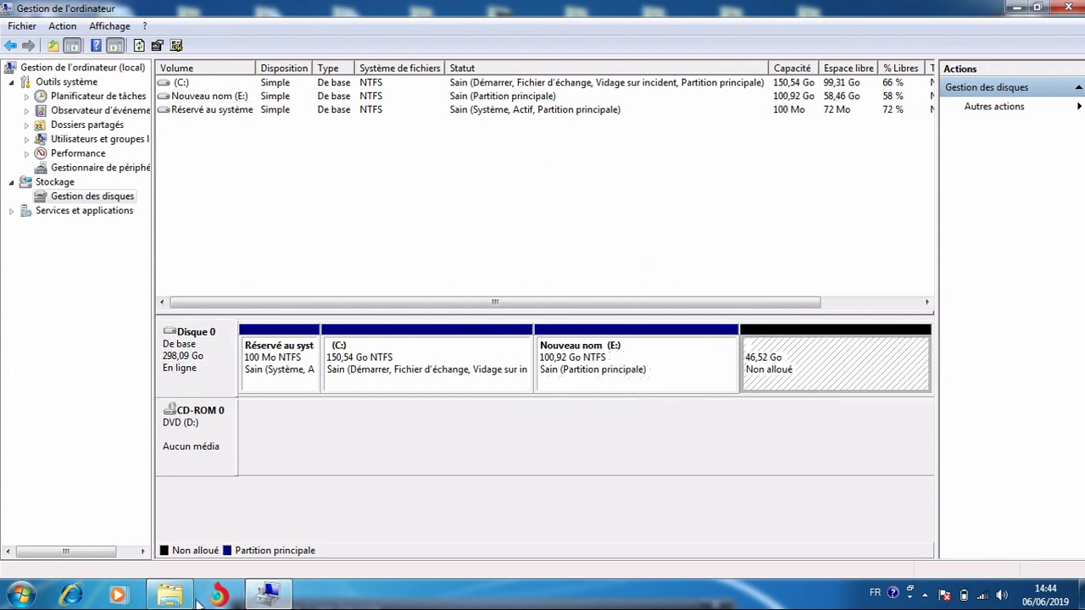
pyautogui.click(163, 601)
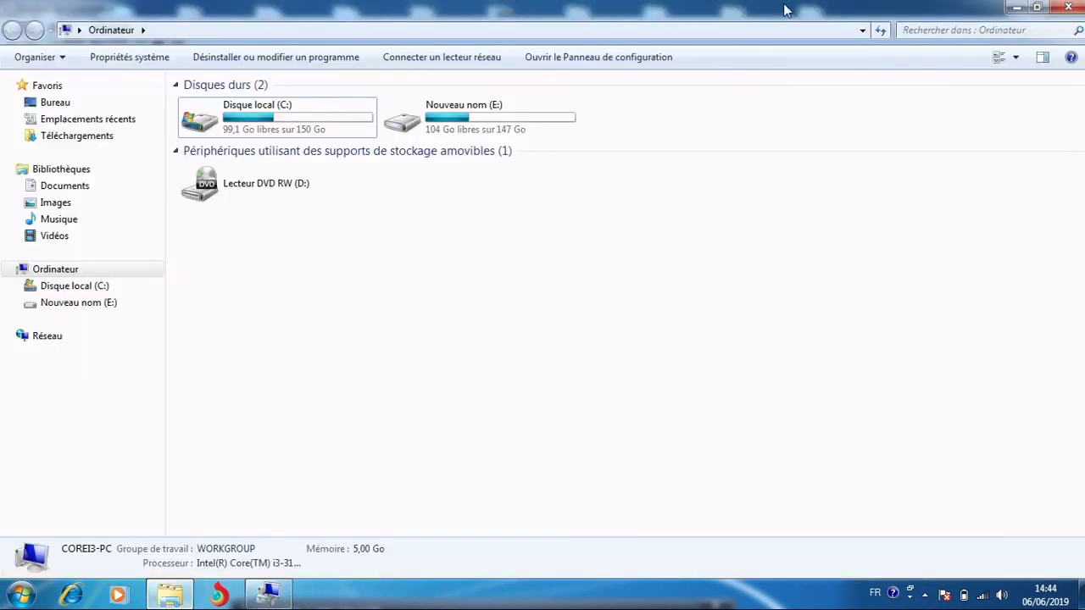
pyautogui.click(881, 30)
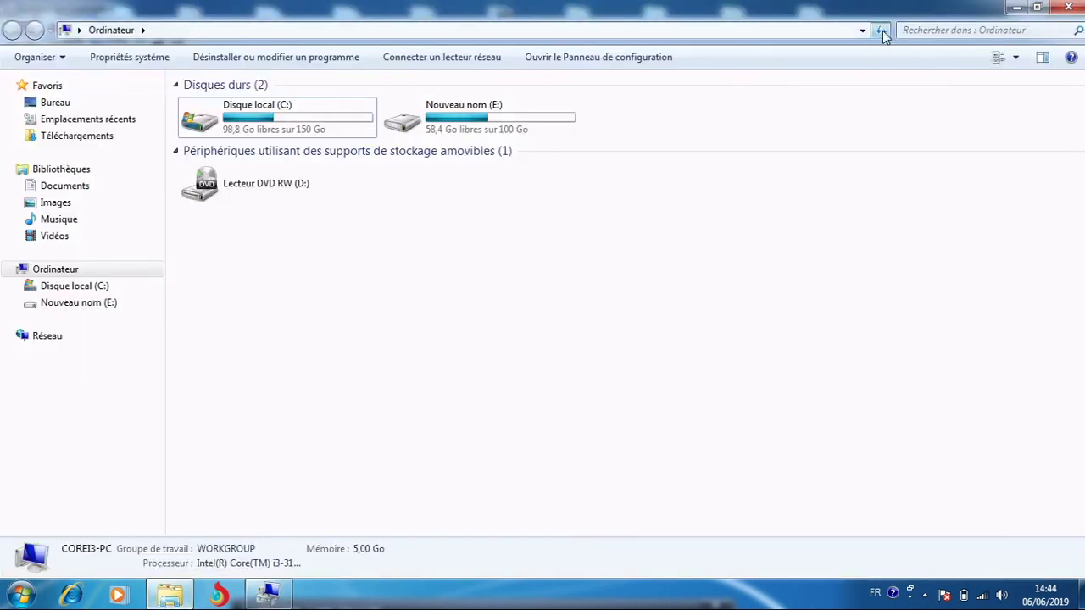
pyautogui.click(334, 131)
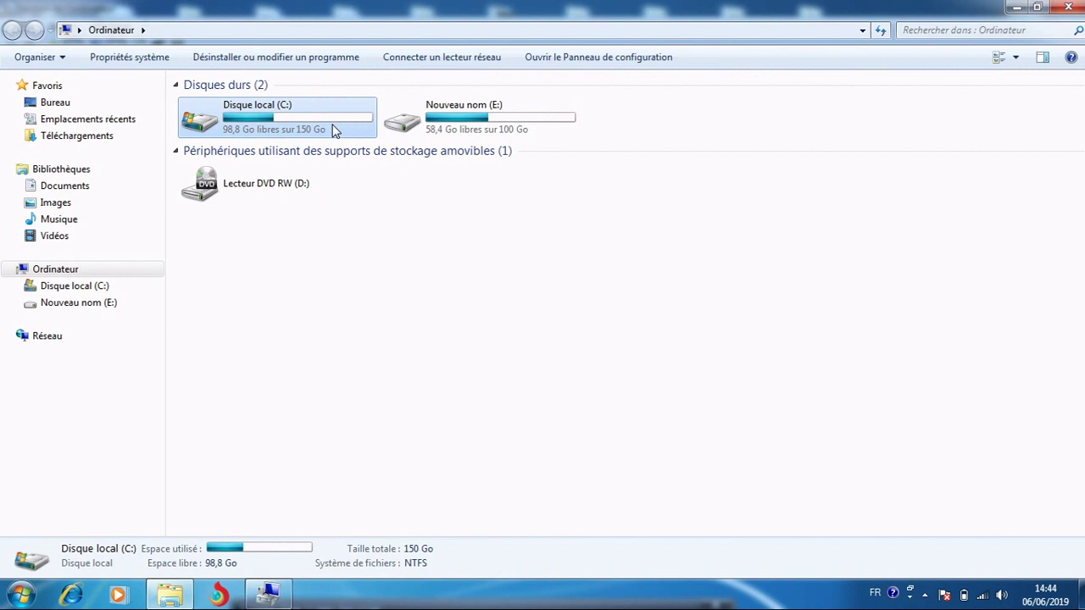
pyautogui.click(456, 110)
pyautogui.click(270, 597)
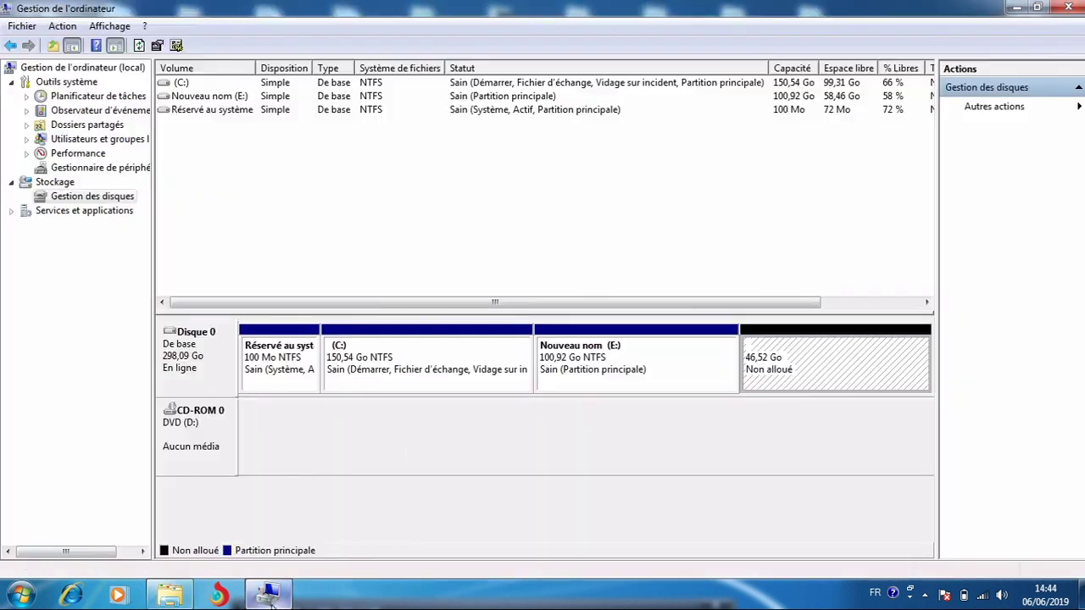
# Create a 47638 MB simple volume in Disque 0's unallocated space with letter F, quick-formatted as NTFS, default allocation unit and name Nouveau nom.
pyautogui.rightClick(781, 380)
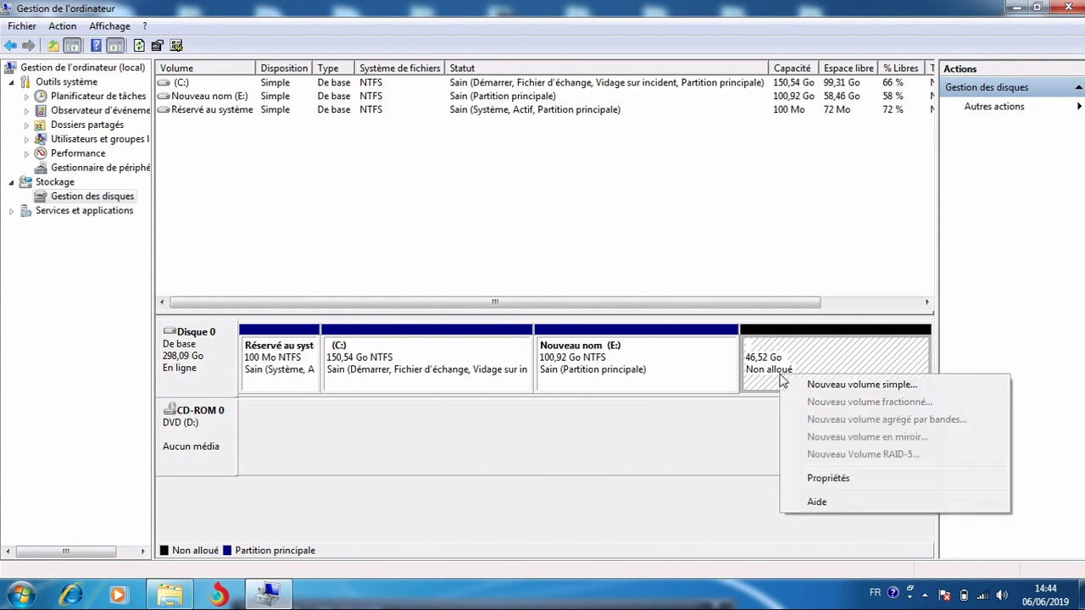
pyautogui.click(824, 386)
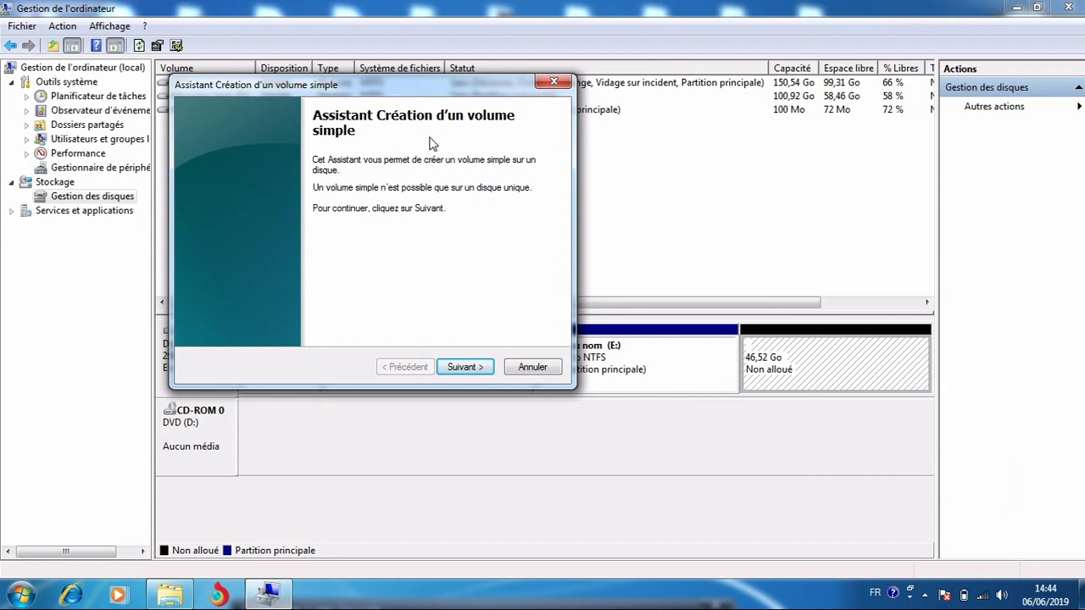
pyautogui.click(465, 371)
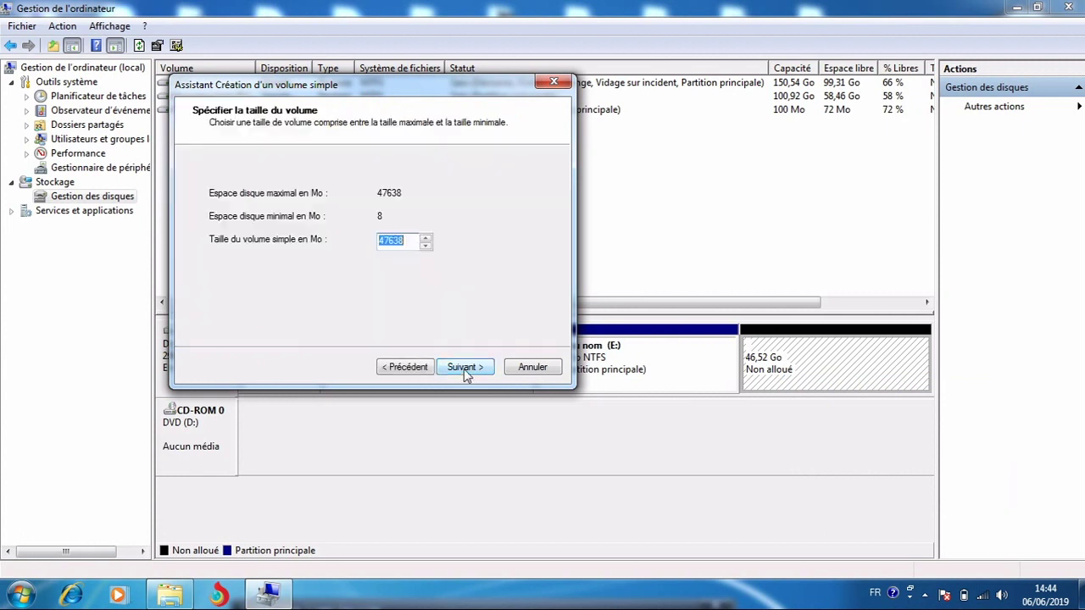
pyautogui.click(405, 242)
pyautogui.moveTo(410, 242); pyautogui.dragTo(375, 240)
pyautogui.click(456, 368)
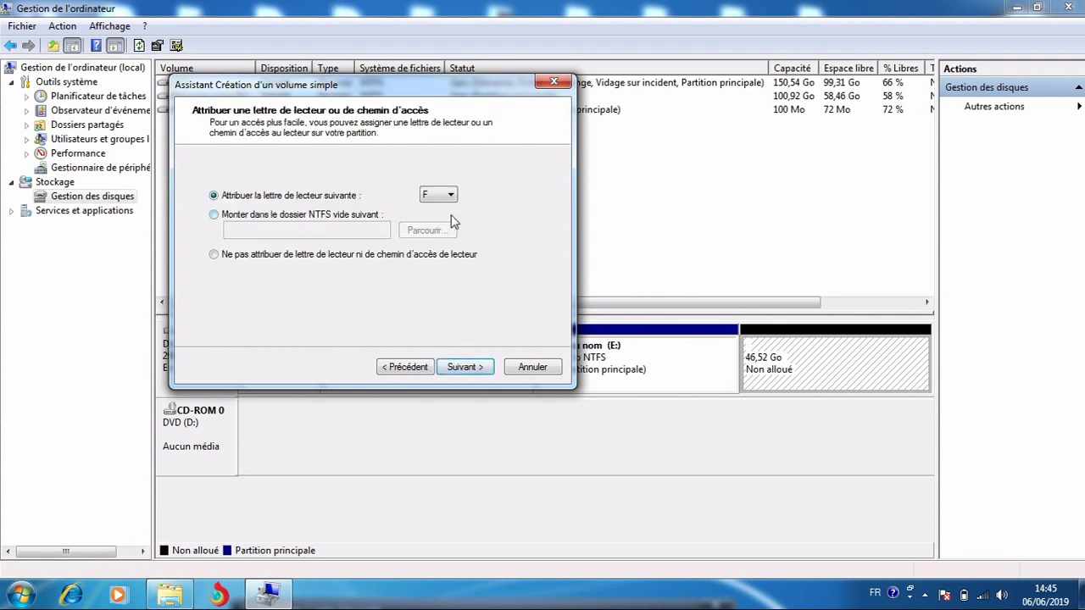
pyautogui.click(466, 369)
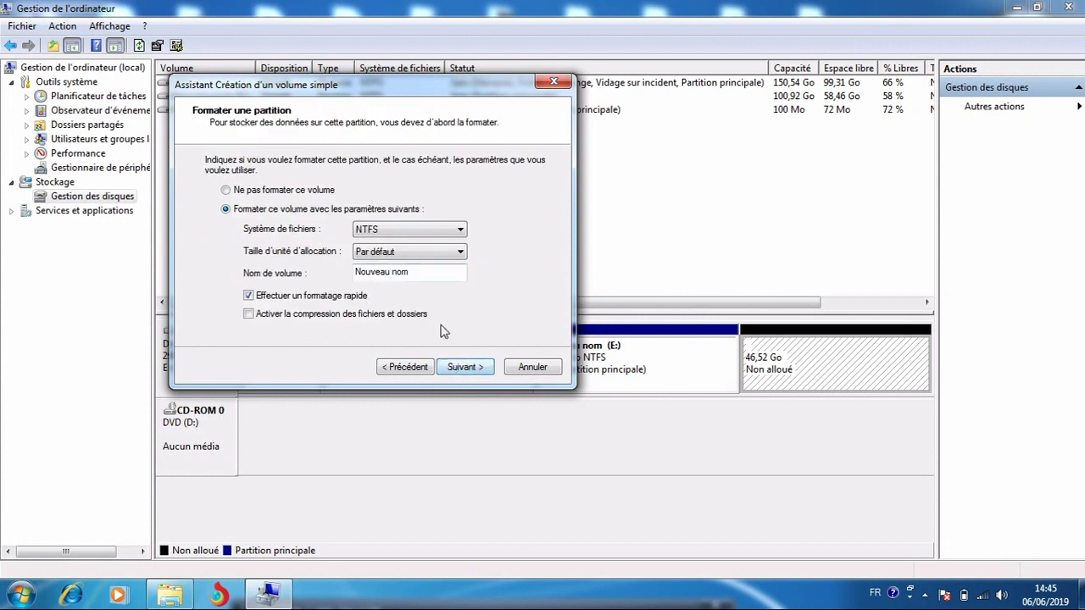
pyautogui.click(469, 367)
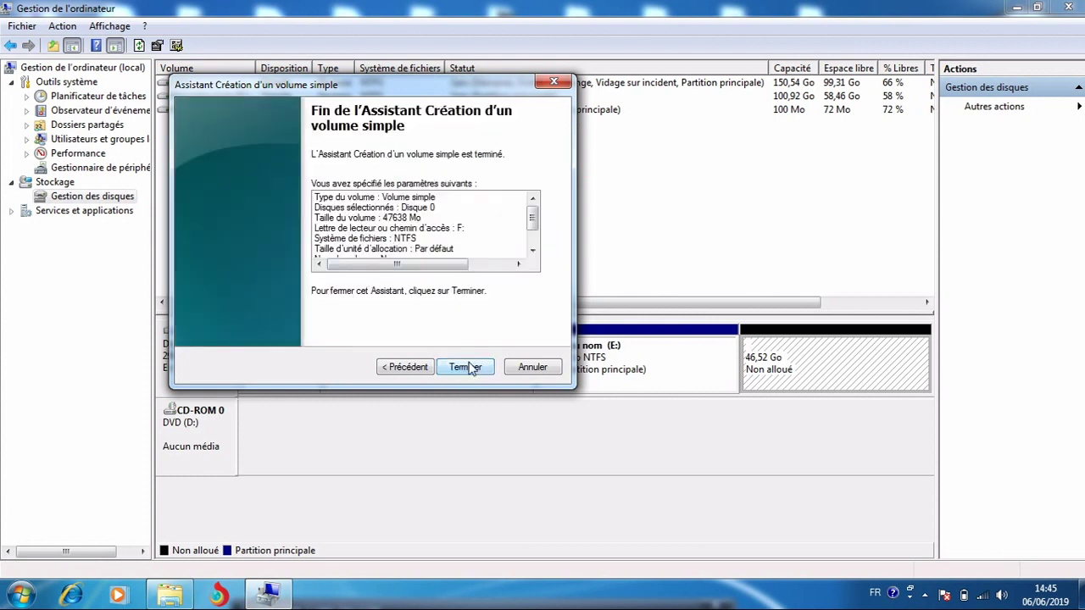
pyautogui.click(465, 367)
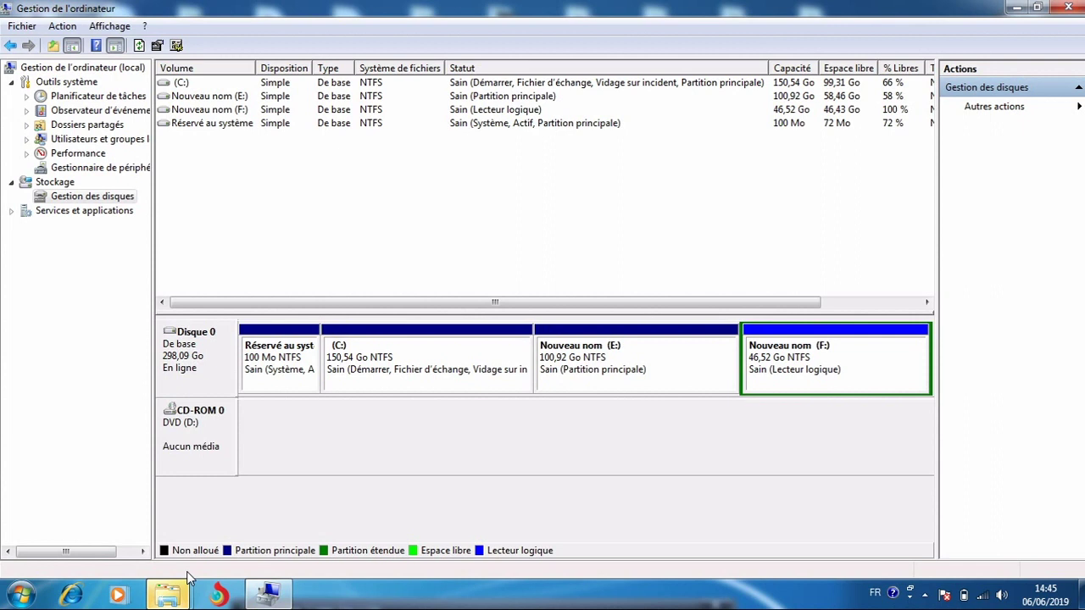
# Compare the C:, E: and F: drives in a maximized Ordinateur window, look inside F:, and return to Gestion des disques.
pyautogui.click(20, 594)
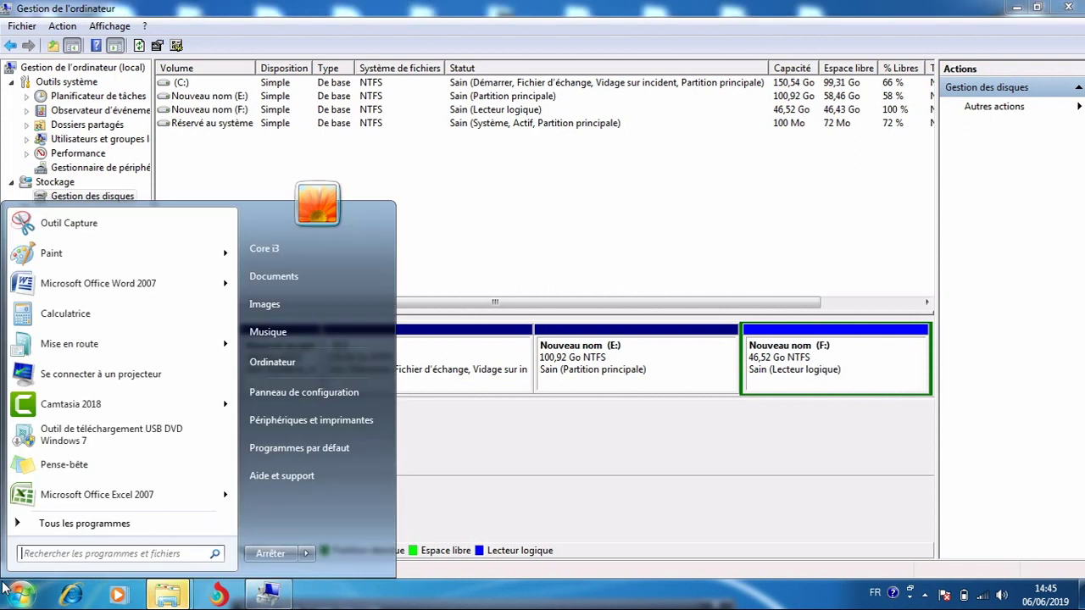
pyautogui.click(291, 365)
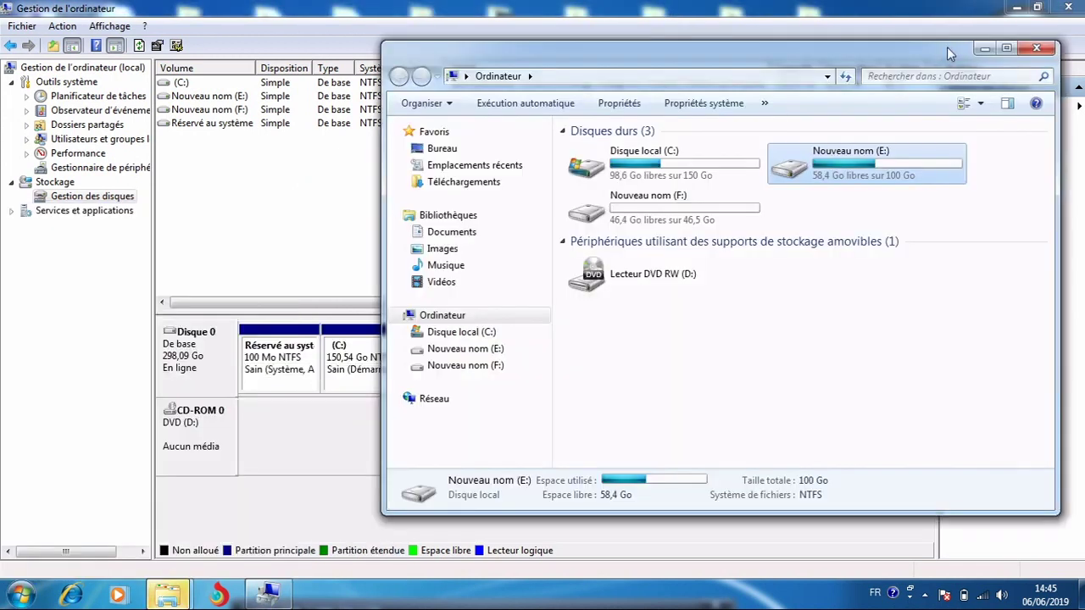
pyautogui.click(1006, 49)
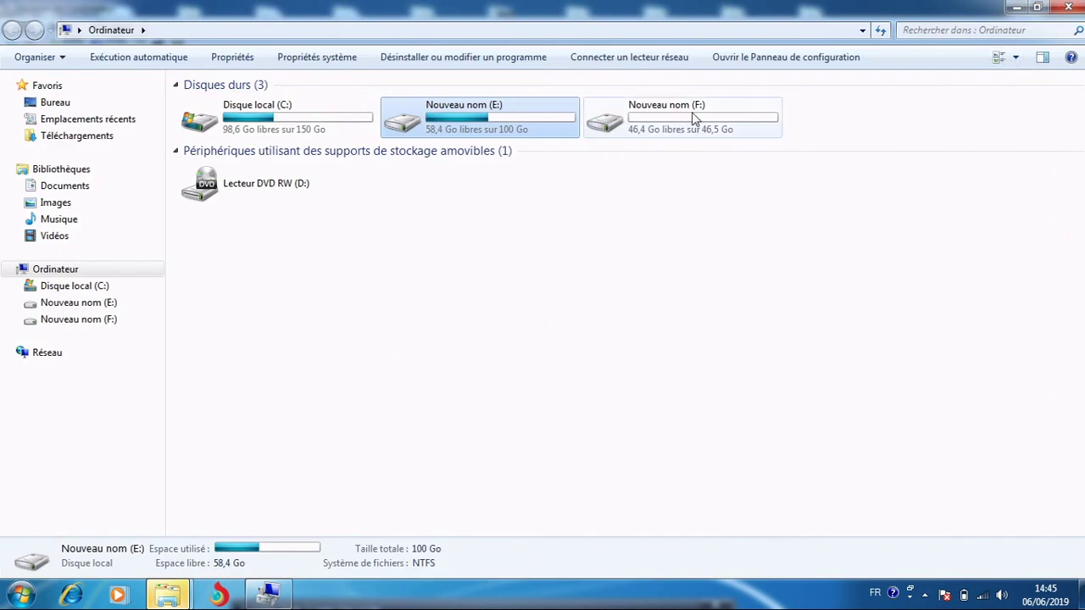
pyautogui.click(303, 127)
pyautogui.click(499, 127)
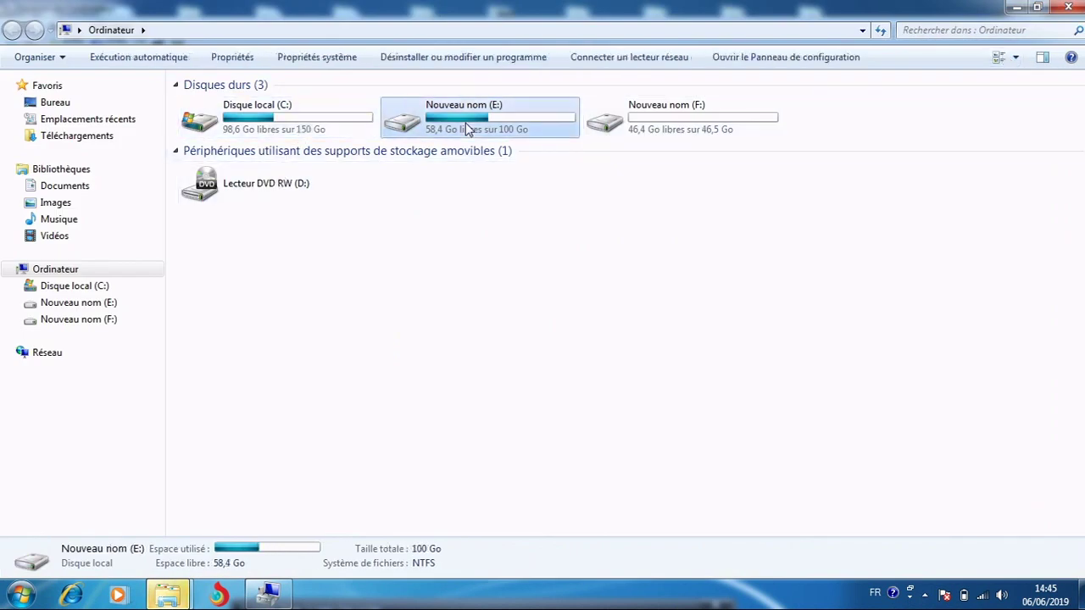
pyautogui.click(657, 129)
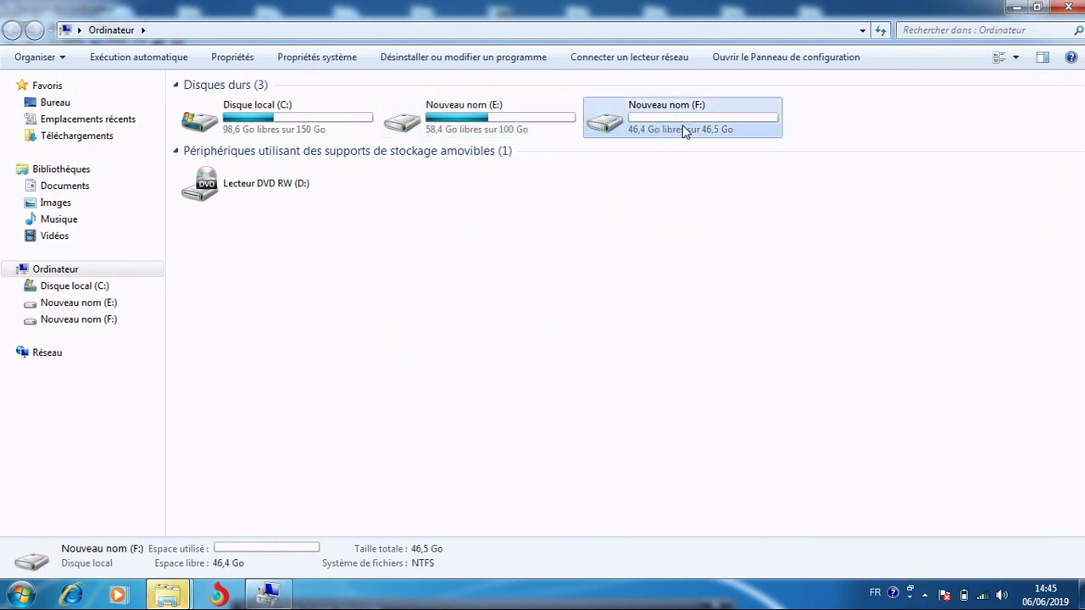
pyautogui.doubleClick(679, 125)
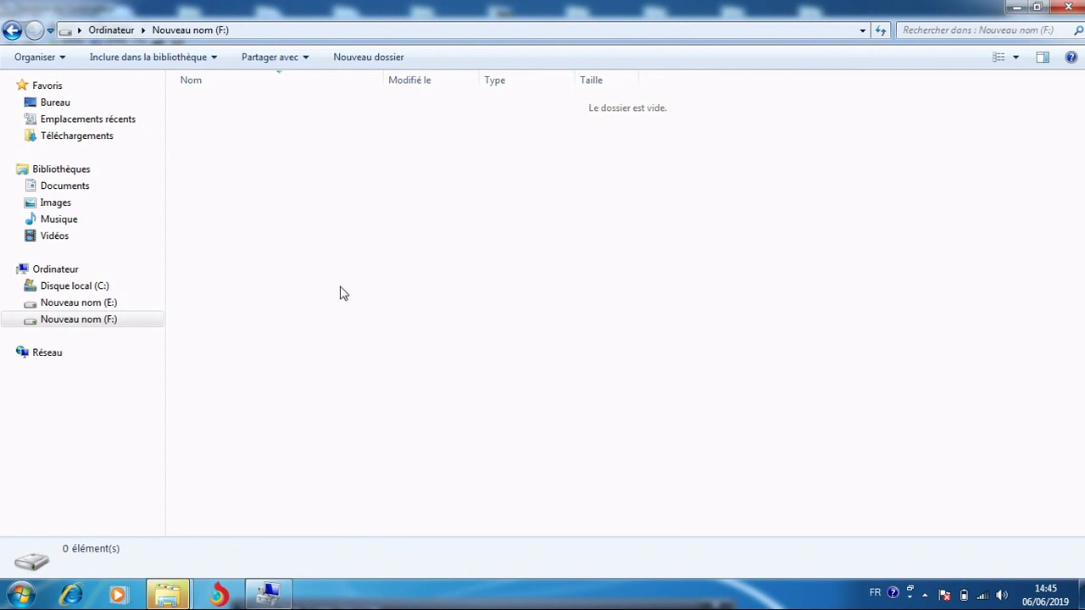
pyautogui.click(12, 30)
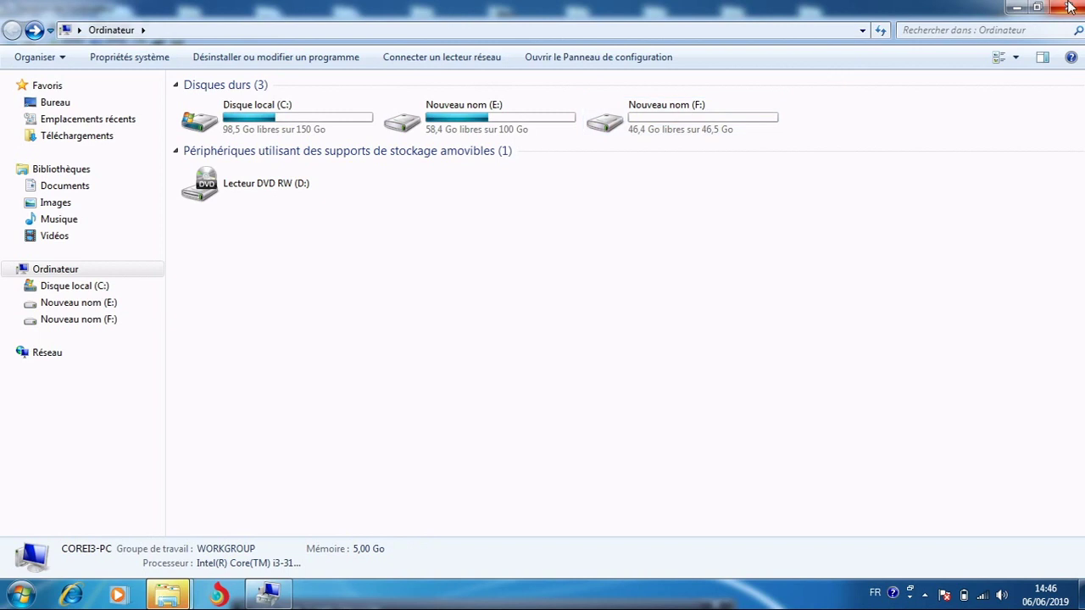
pyautogui.click(711, 129)
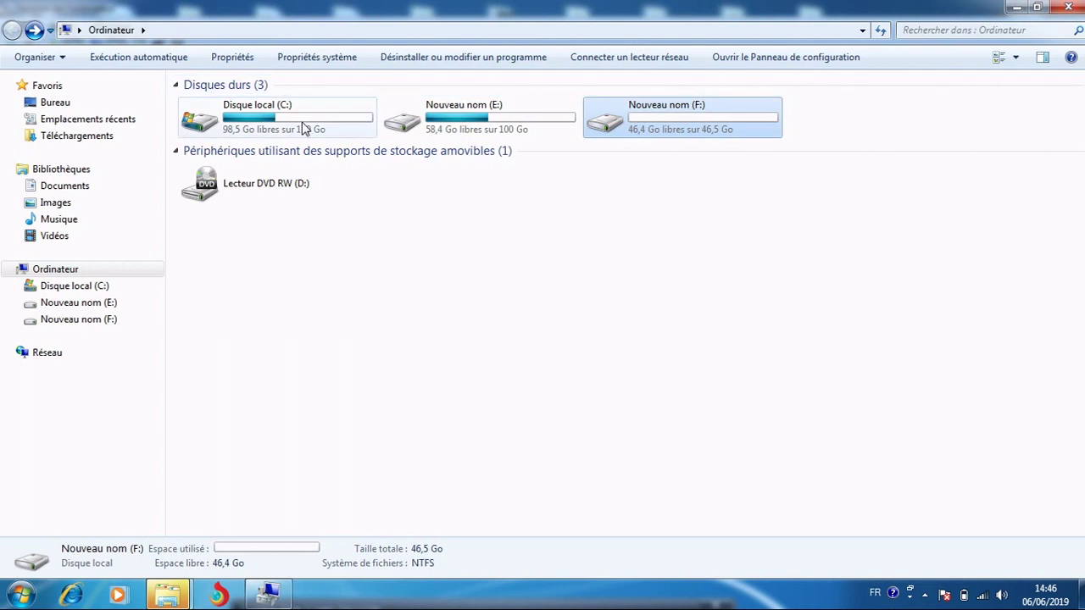
pyautogui.click(1017, 7)
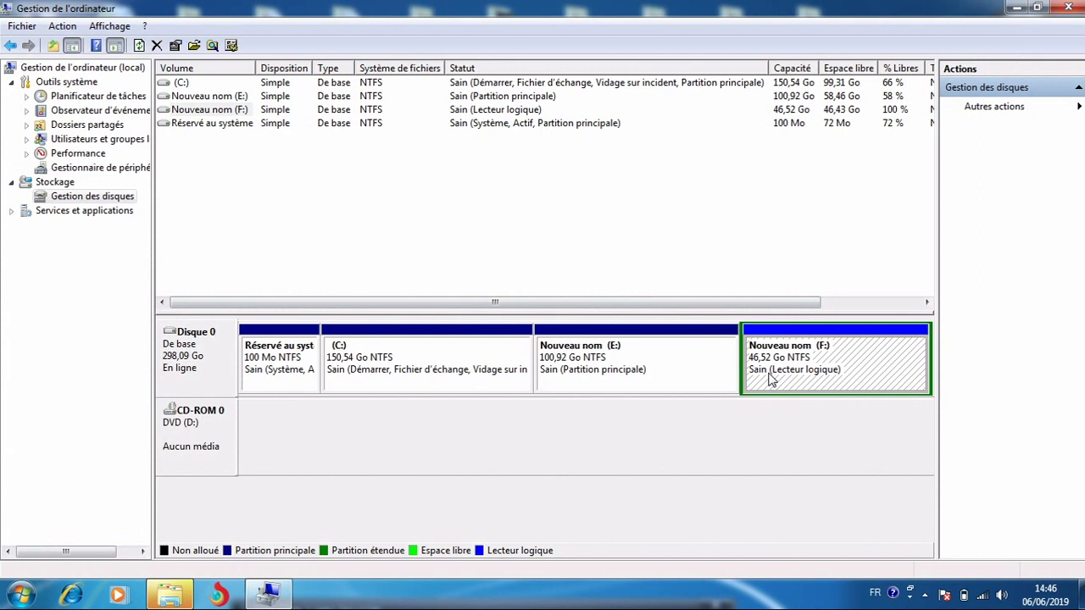
# Delete the Nouveau nom (F:) volume from Disque 0 and accept the loss of its data.
pyautogui.rightClick(770, 379)
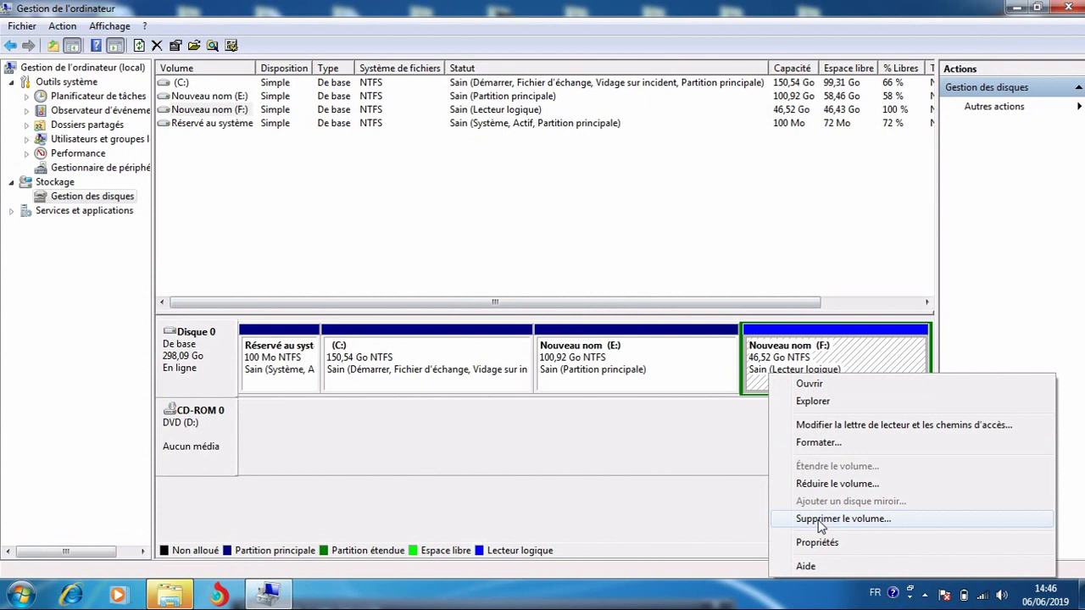
pyautogui.click(848, 520)
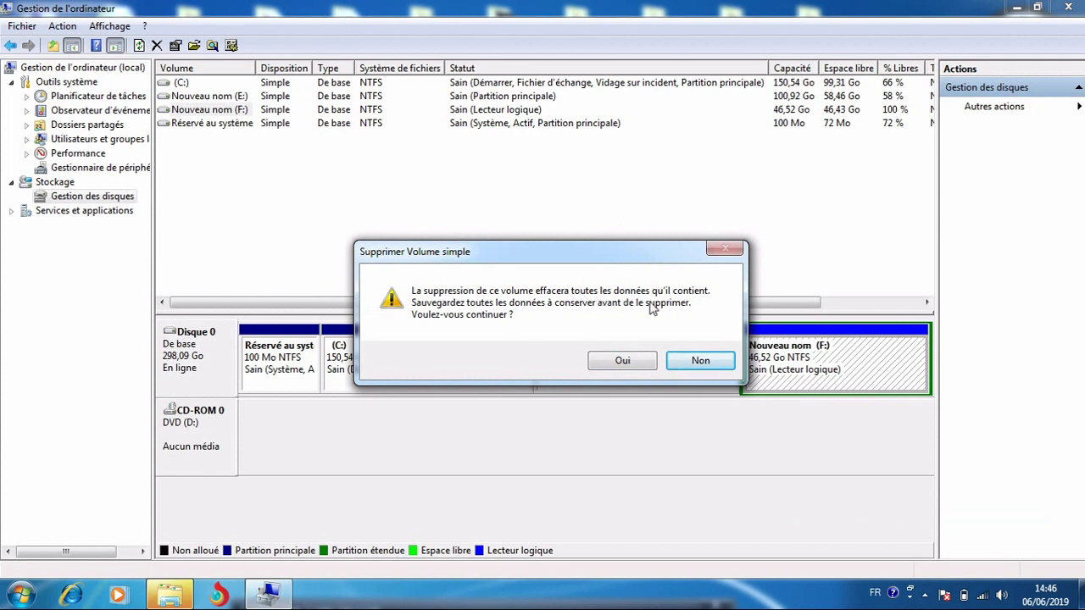
pyautogui.click(624, 362)
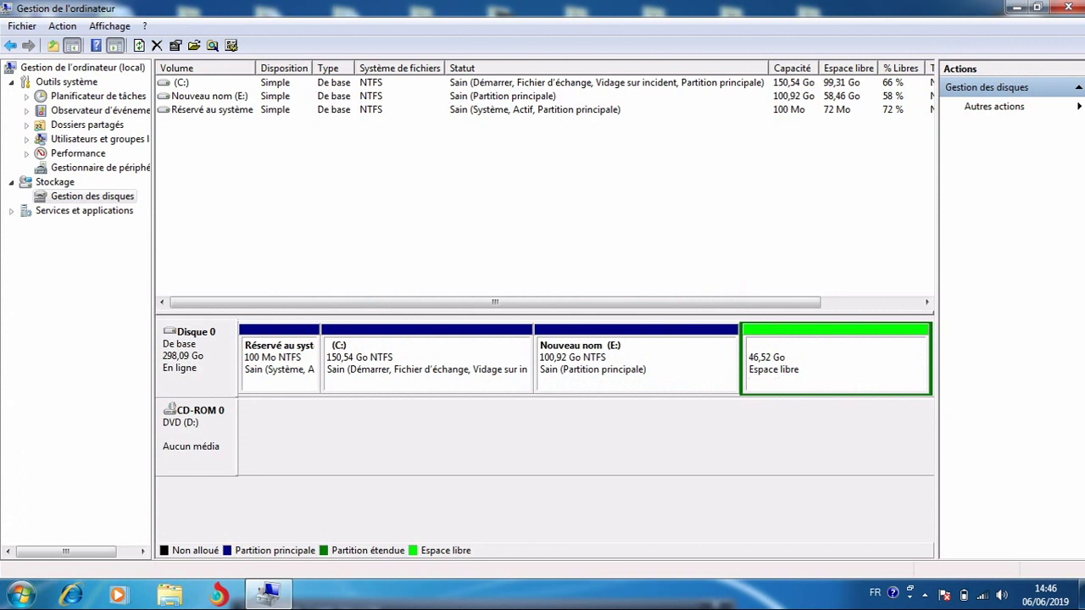
# Check the drives listed in Ordinateur, and close both the Ordinateur and Gestion de l'ordinateur windows.
pyautogui.click(21, 594)
pyautogui.click(279, 363)
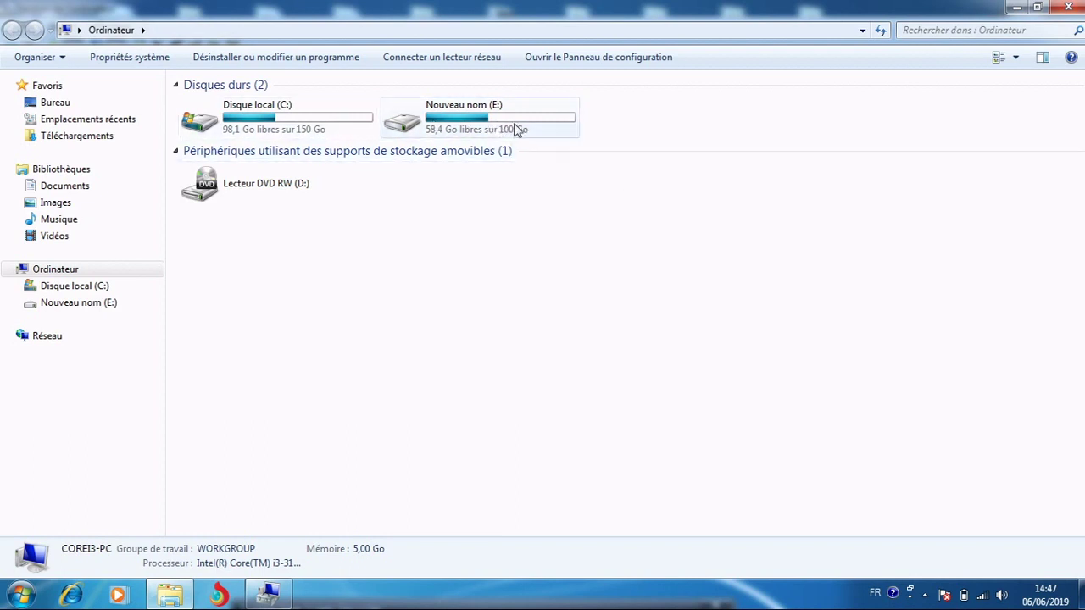
pyautogui.click(1070, 7)
pyautogui.click(1072, 8)
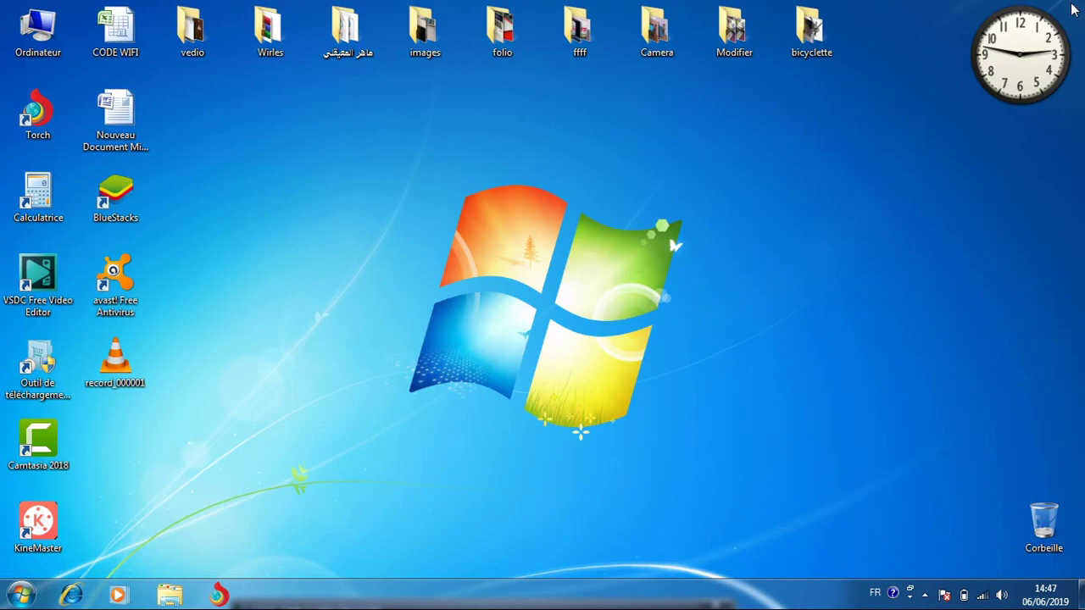
# Reopen Gestion de l'ordinateur for this computer, display Gestion des disques from Stockage, and maximize the window.
pyautogui.click(20, 593)
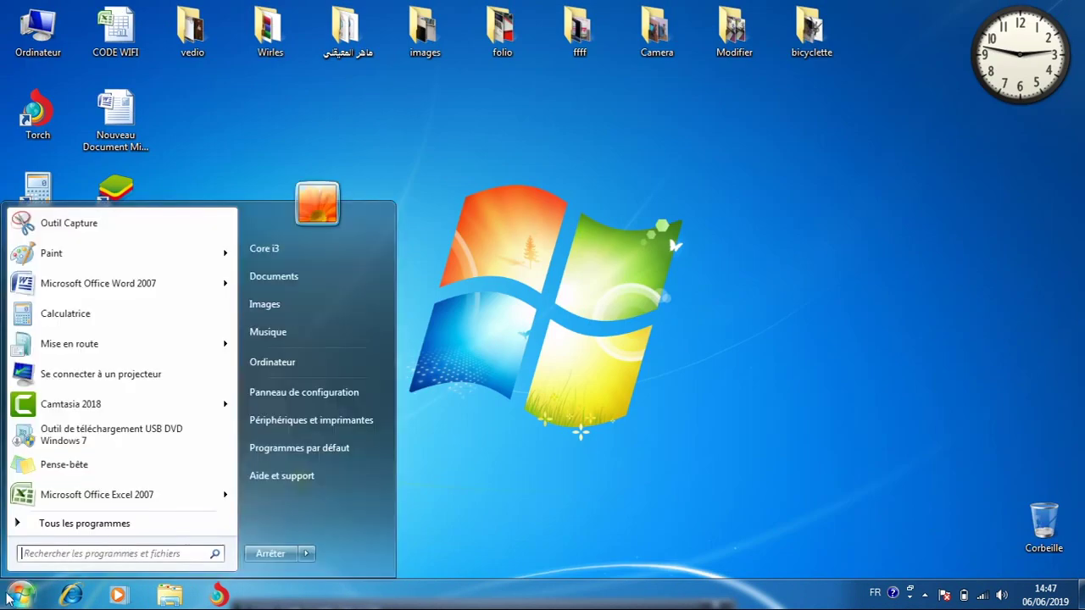
pyautogui.click(304, 365)
pyautogui.rightClick(309, 374)
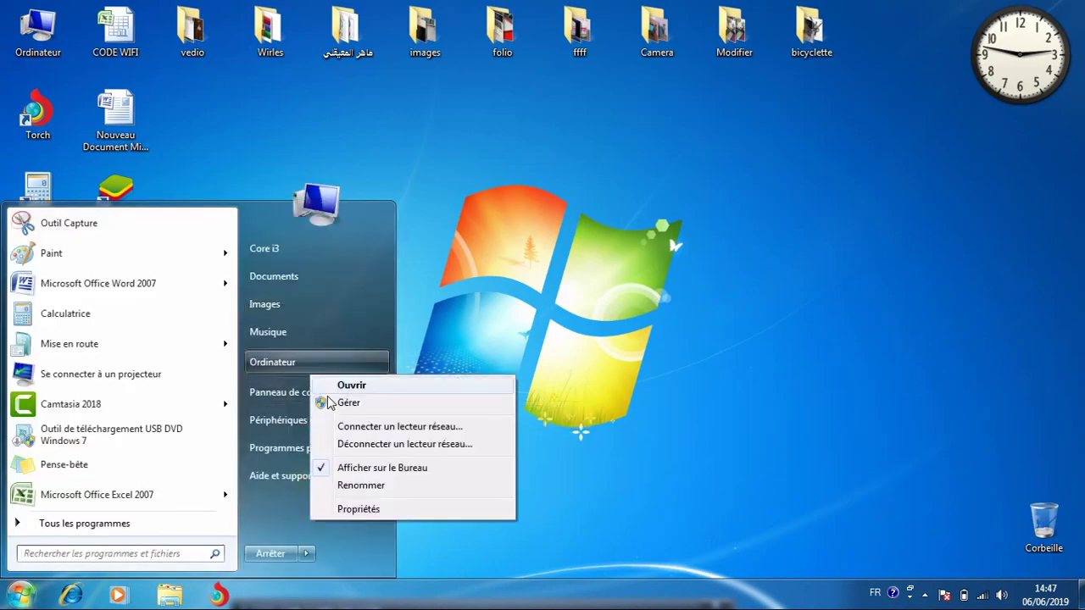
pyautogui.press('Escape')
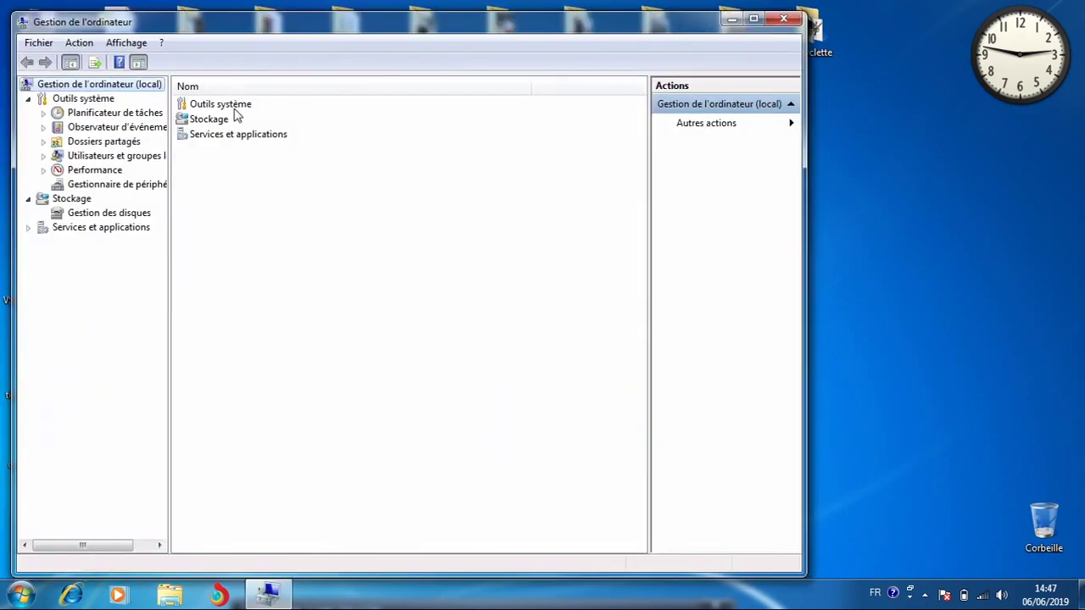
pyautogui.click(227, 123)
pyautogui.doubleClick(226, 120)
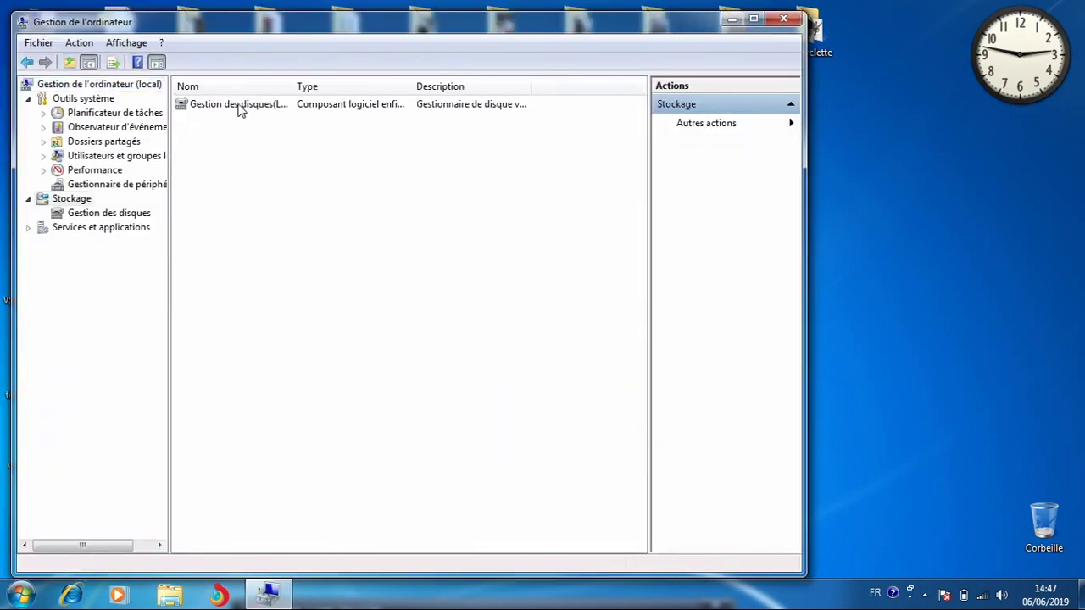
pyautogui.doubleClick(246, 106)
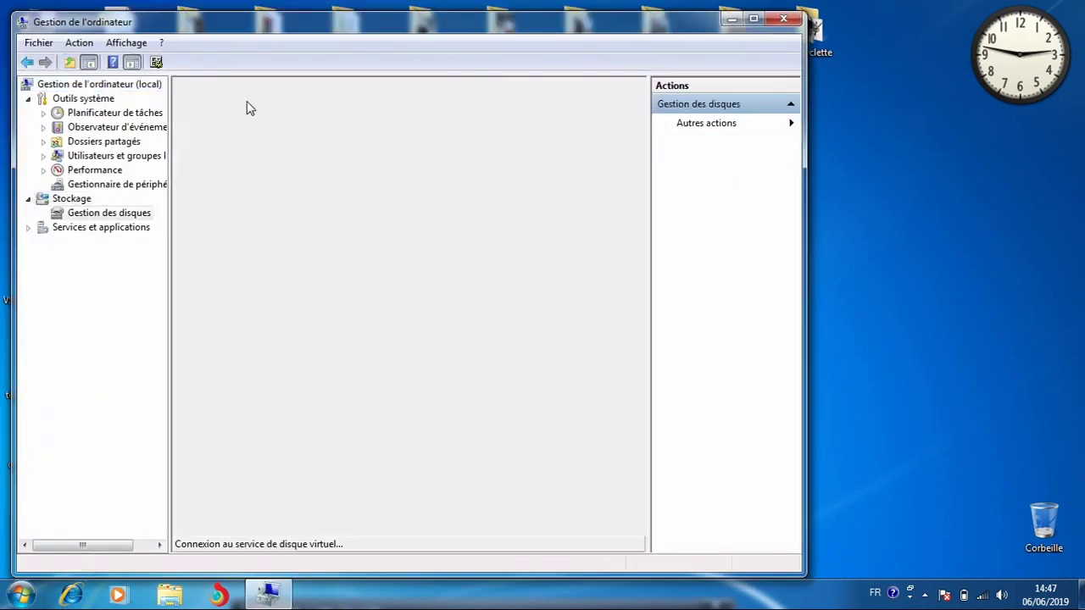
pyautogui.click(754, 24)
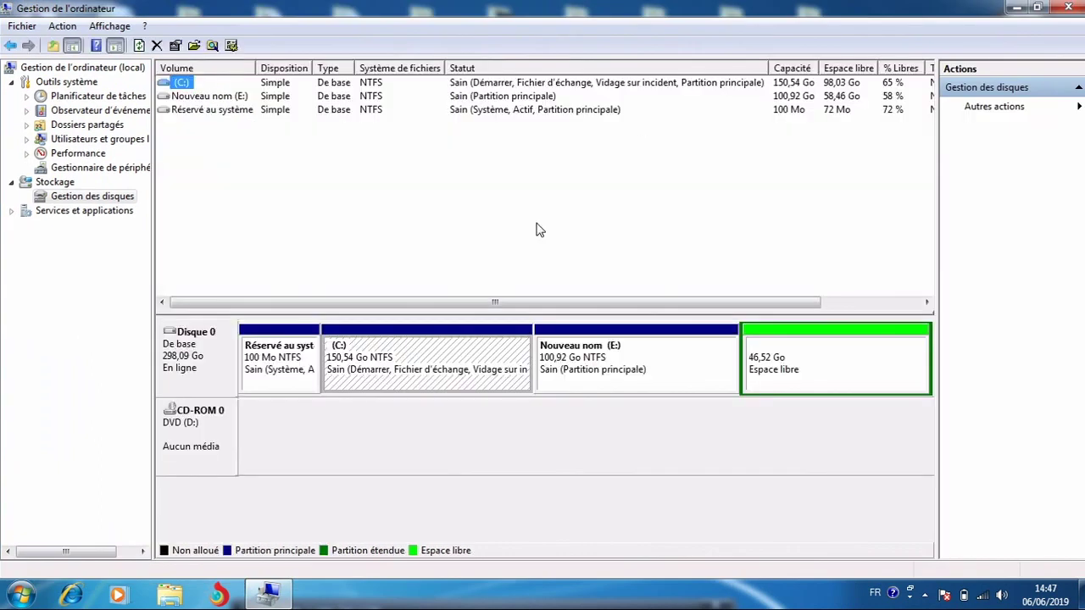
# Delete the extended partition holding the free space on Disque 0 and confirm the removal.
pyautogui.click(769, 378)
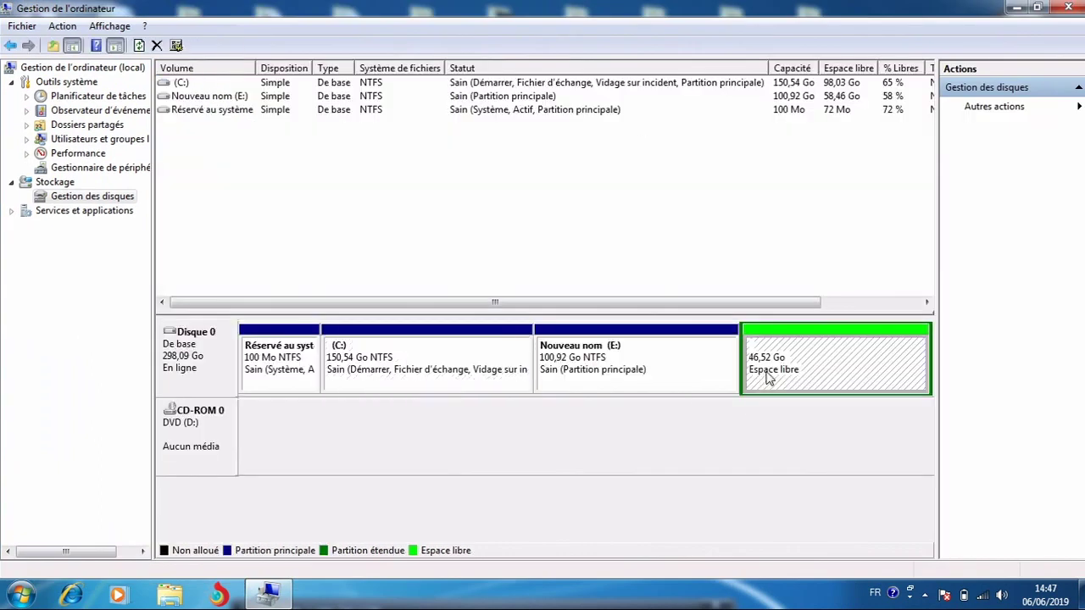
pyautogui.rightClick(767, 379)
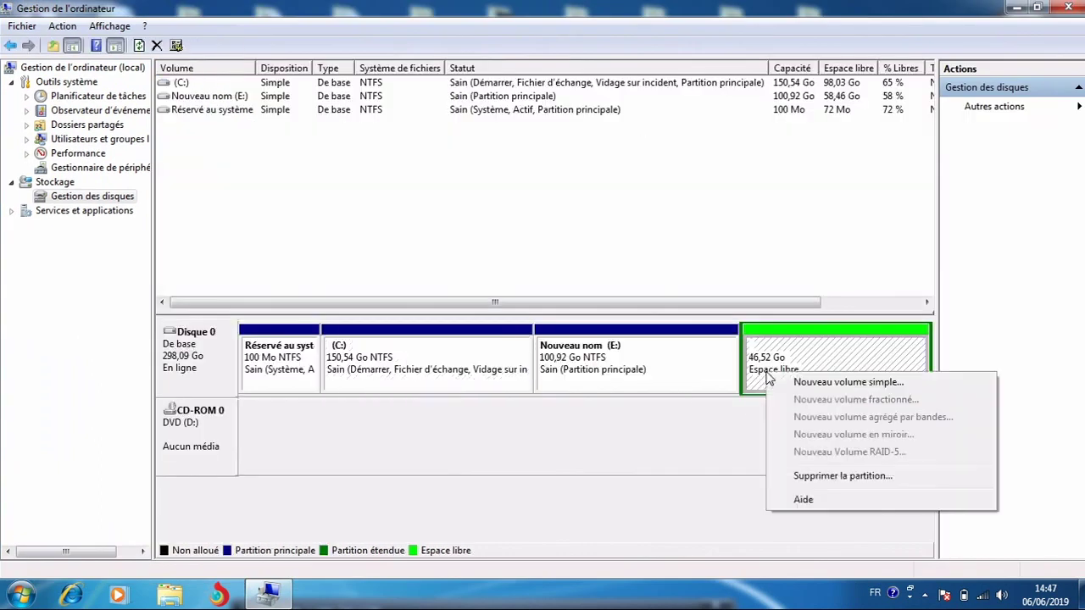
pyautogui.click(816, 483)
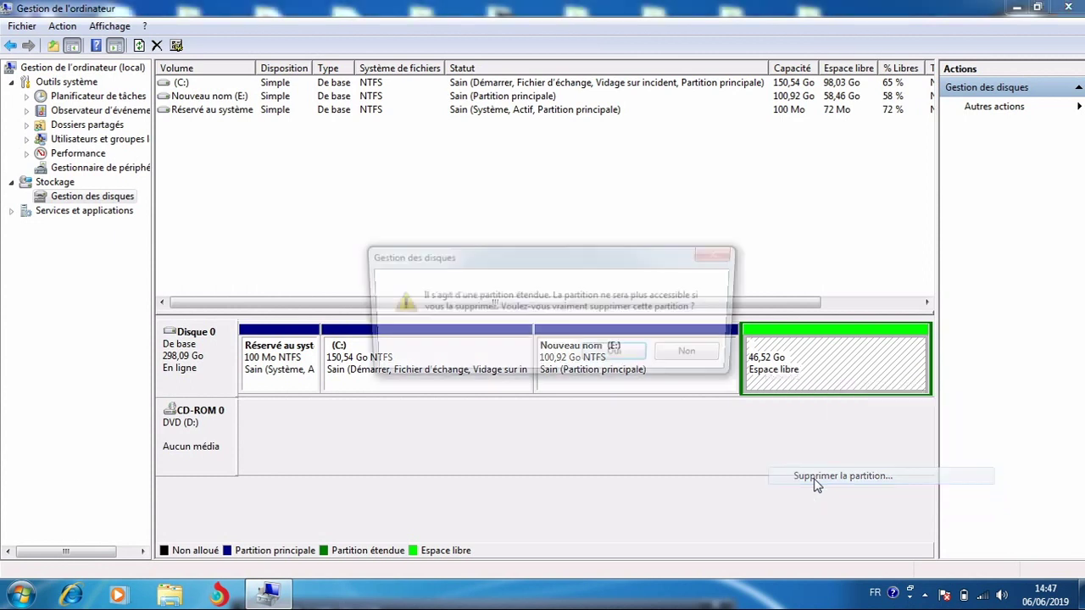
pyautogui.click(603, 357)
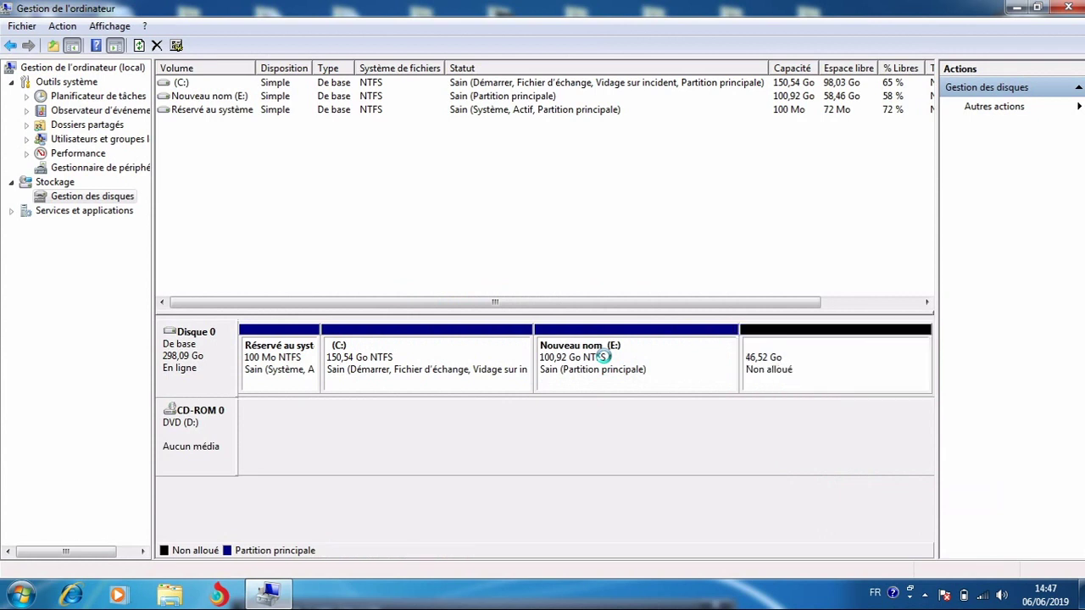
# Extend the Nouveau nom (E:) volume with the full 47638 Mo of unallocated space on Disque 0.
pyautogui.rightClick(809, 361)
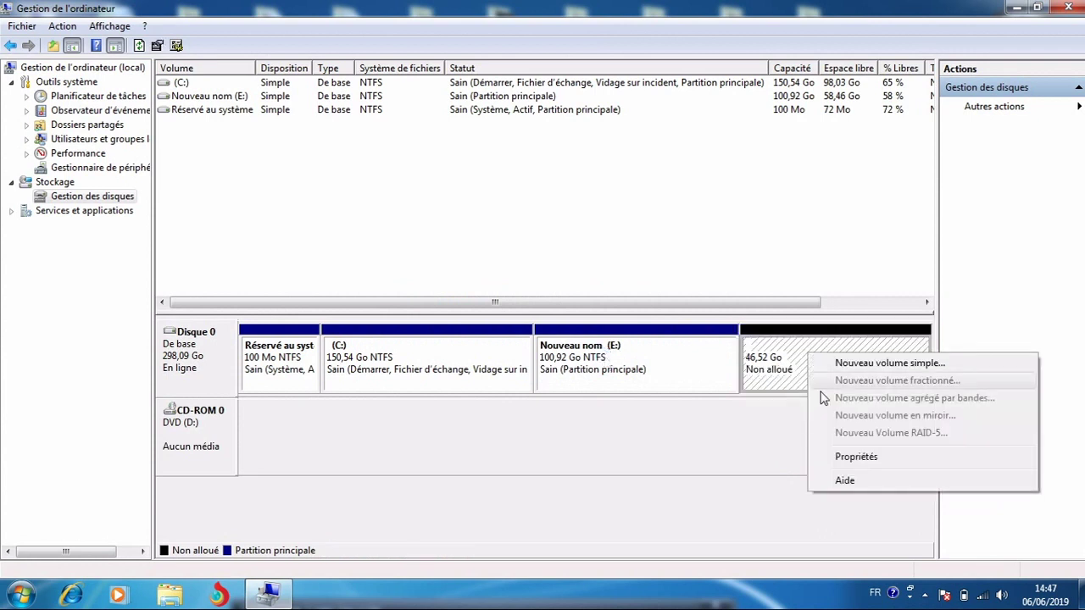
pyautogui.click(694, 461)
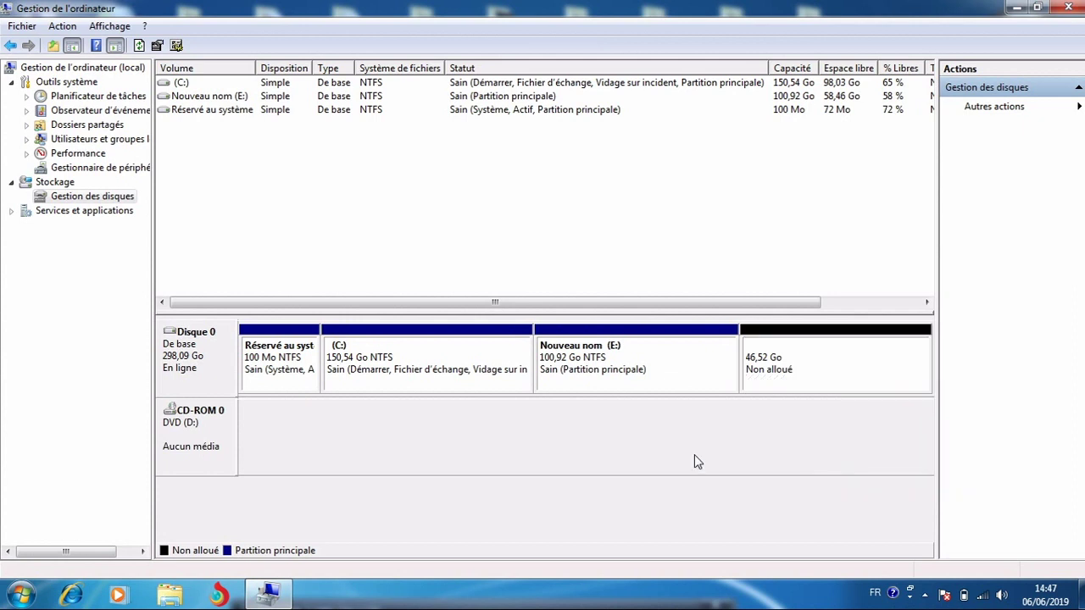
pyautogui.rightClick(624, 358)
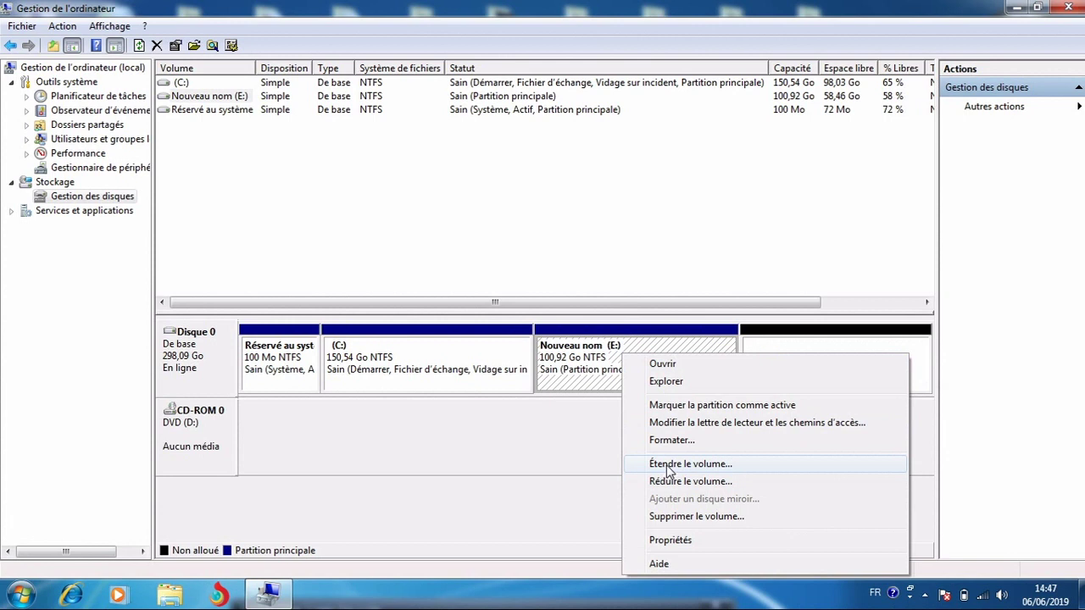
pyautogui.click(668, 466)
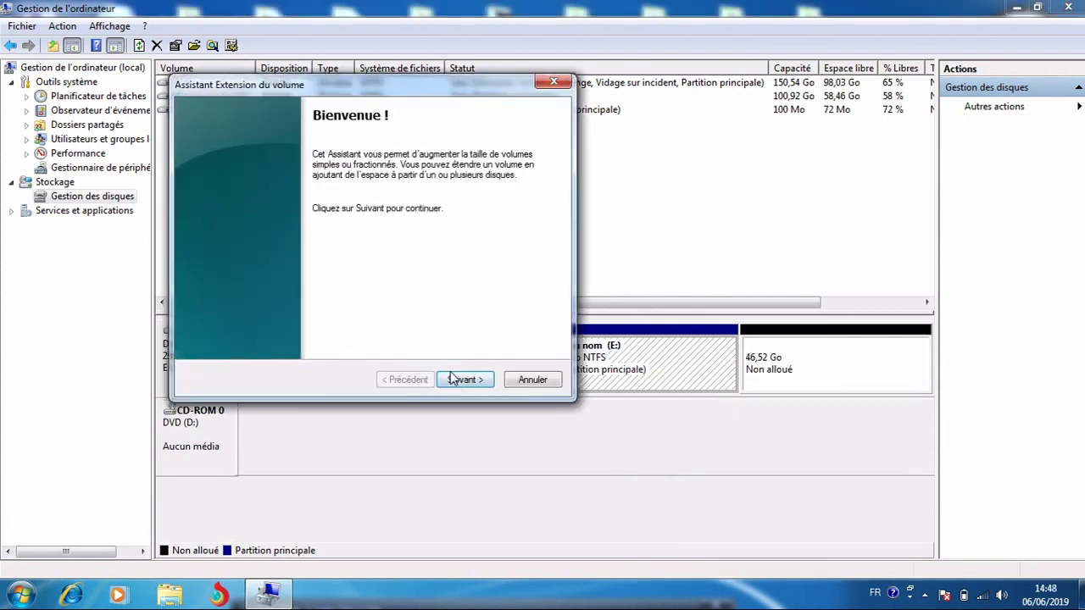
pyautogui.click(455, 381)
pyautogui.click(457, 381)
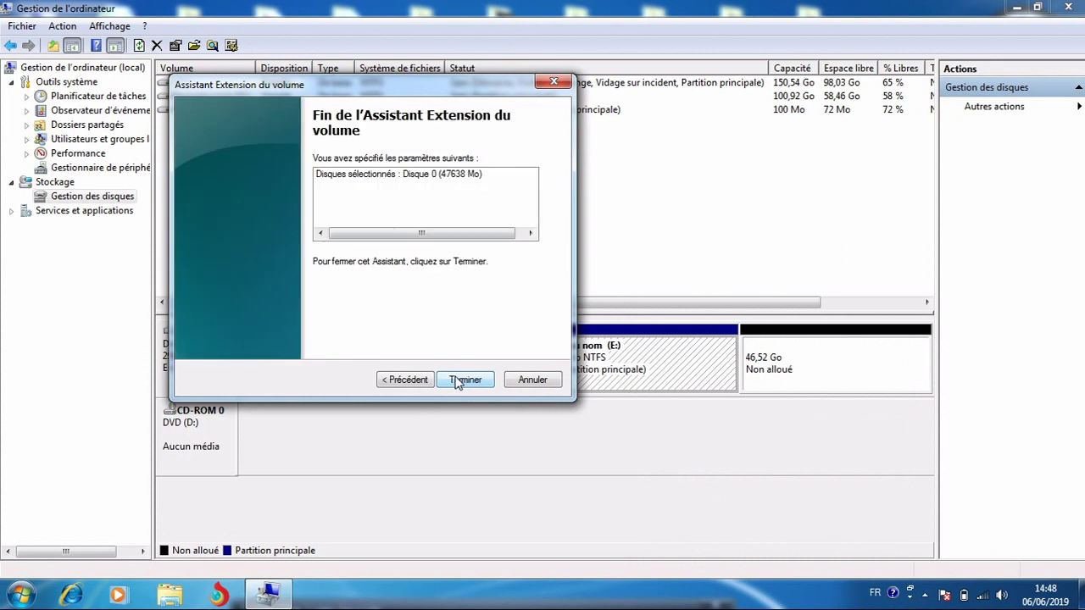
pyautogui.click(464, 380)
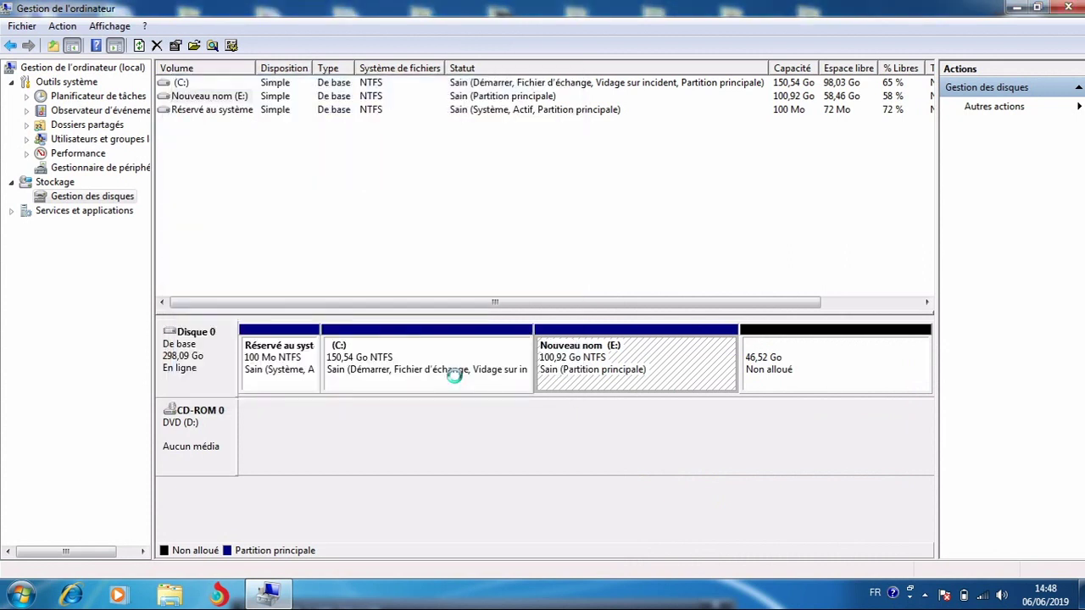
pyautogui.click(714, 365)
pyautogui.rightClick(714, 364)
pyautogui.click(601, 450)
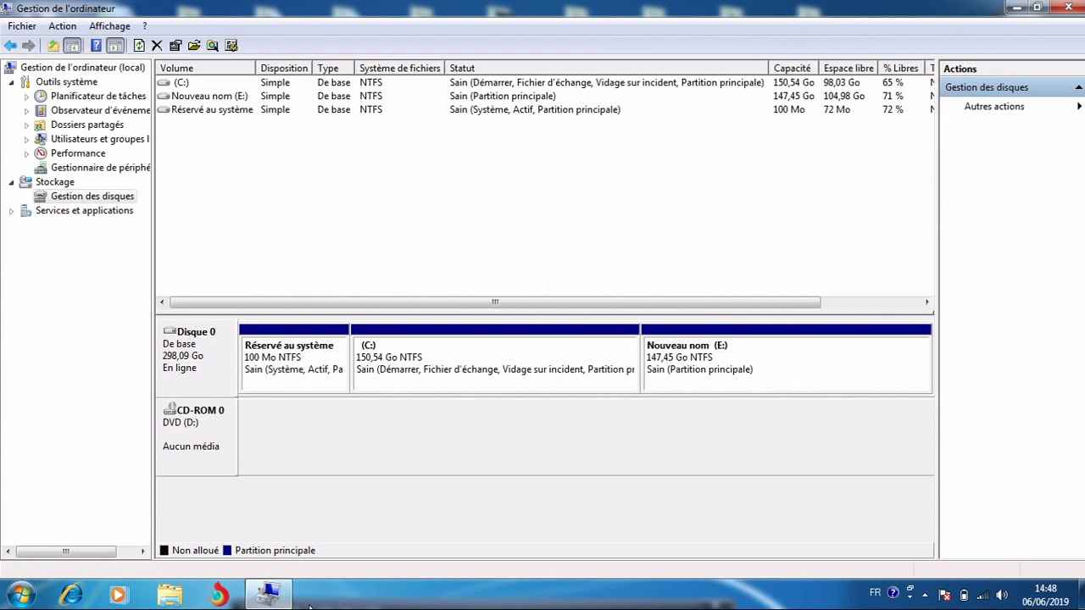
# Check the capacity and free space of drives C: and E: in Ordinateur, and close that window.
pyautogui.click(20, 595)
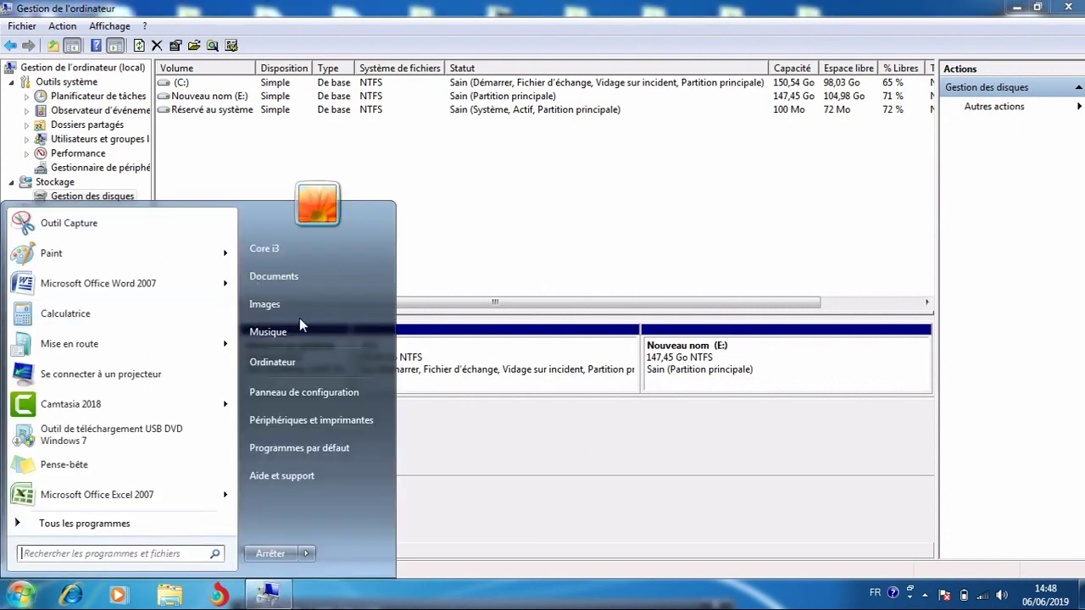
pyautogui.click(299, 359)
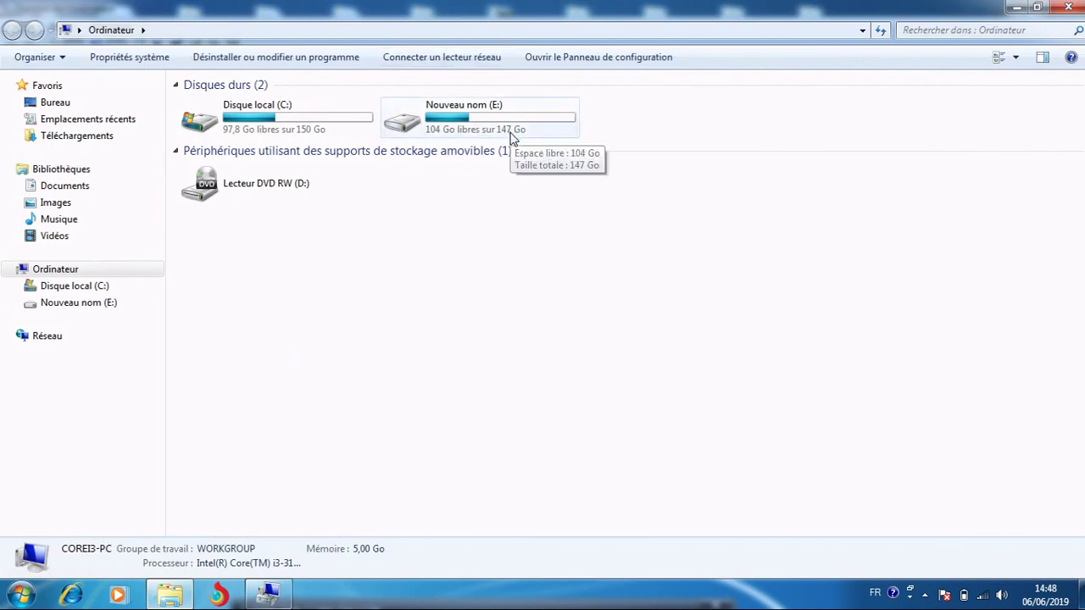
pyautogui.click(286, 139)
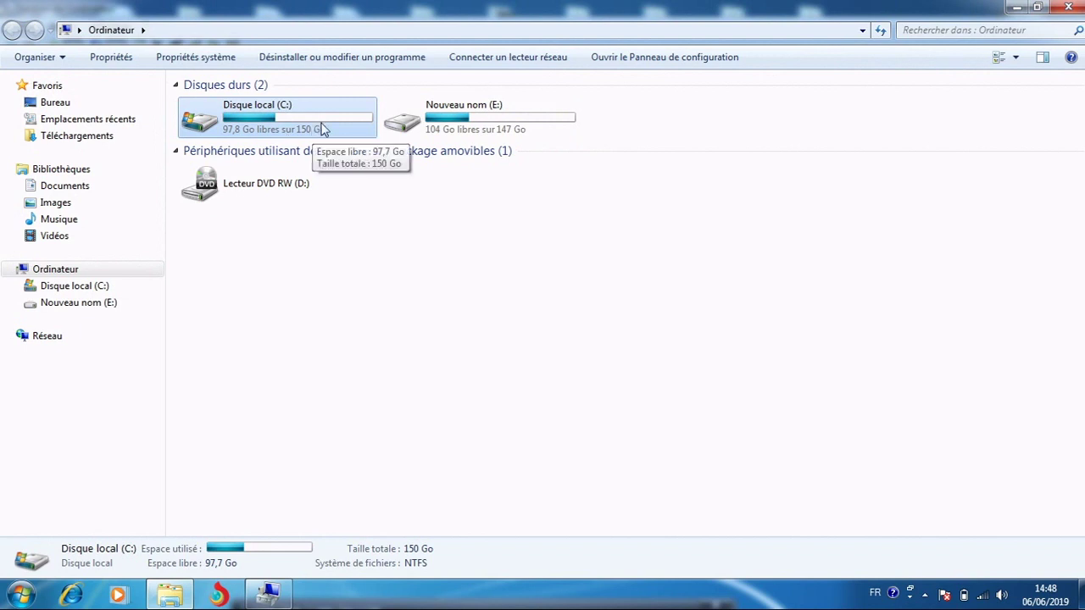
pyautogui.click(491, 125)
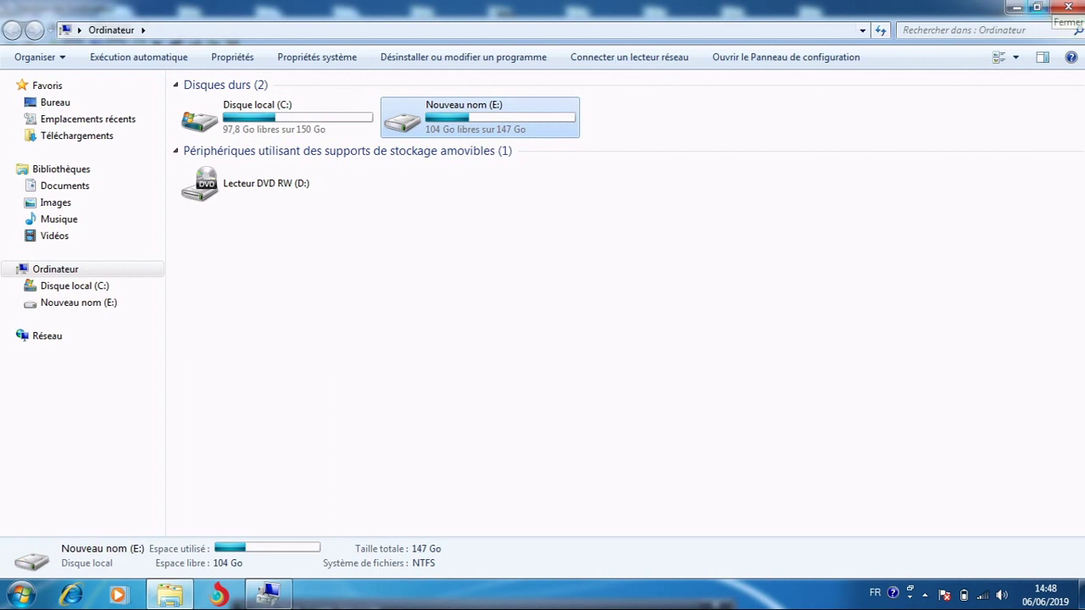
pyautogui.click(734, 215)
pyautogui.click(1019, 8)
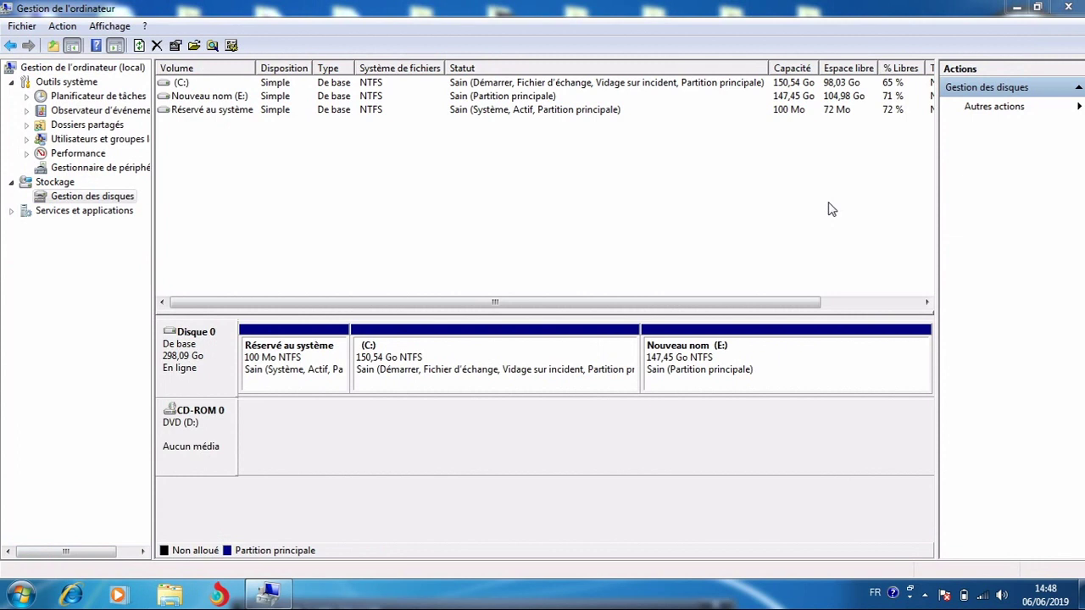
# Review the E: and C: partitions on Disque 0 and close Gestion de l'ordinateur.
pyautogui.click(716, 361)
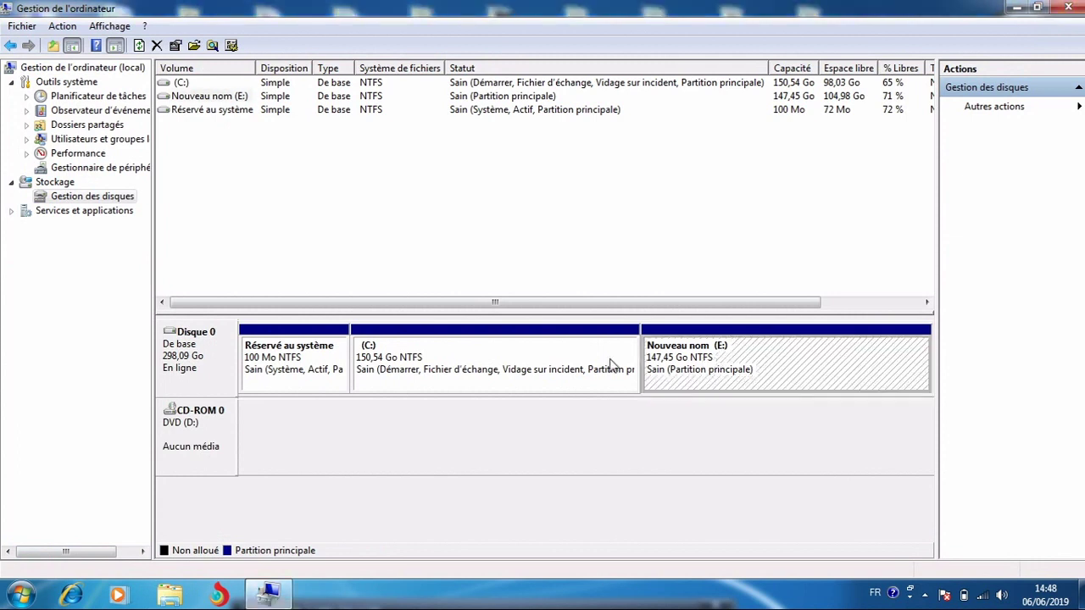
pyautogui.click(609, 361)
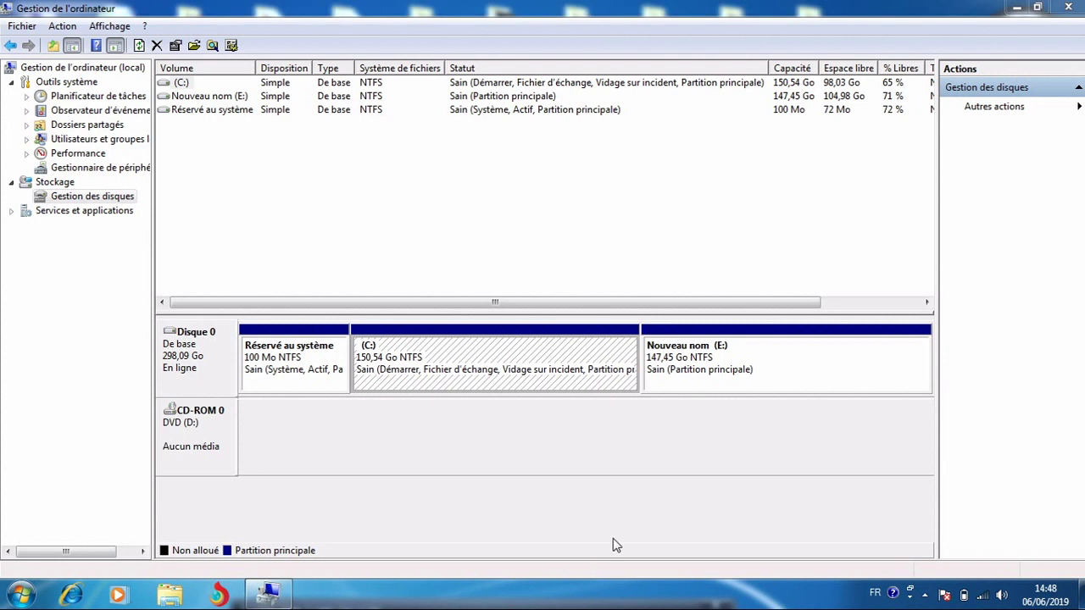
pyautogui.hotkey('alt', 'F4')
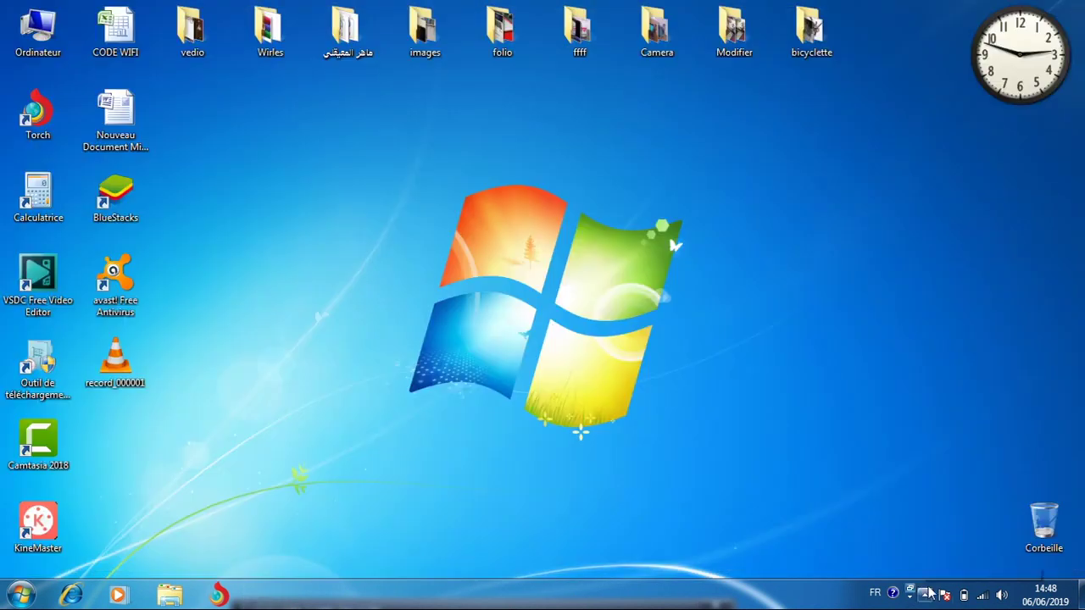
pyautogui.click(924, 594)
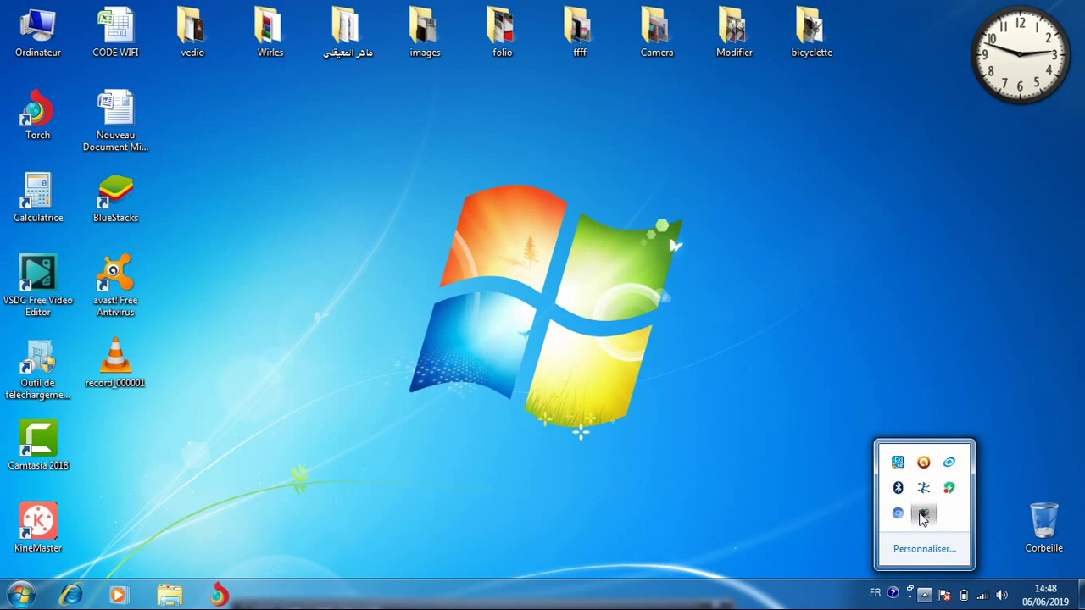
pyautogui.click(922, 515)
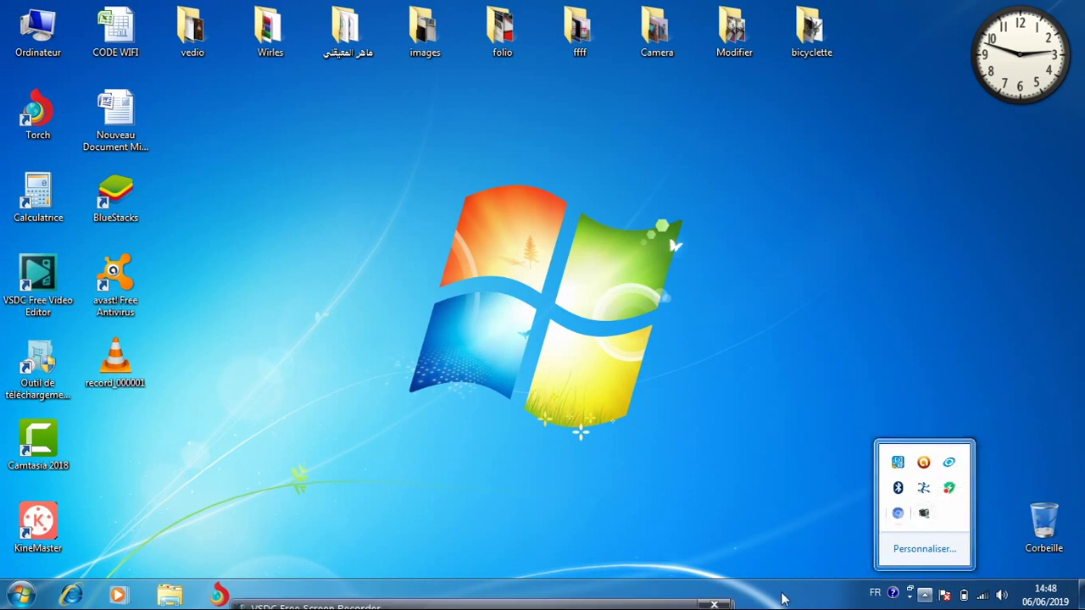